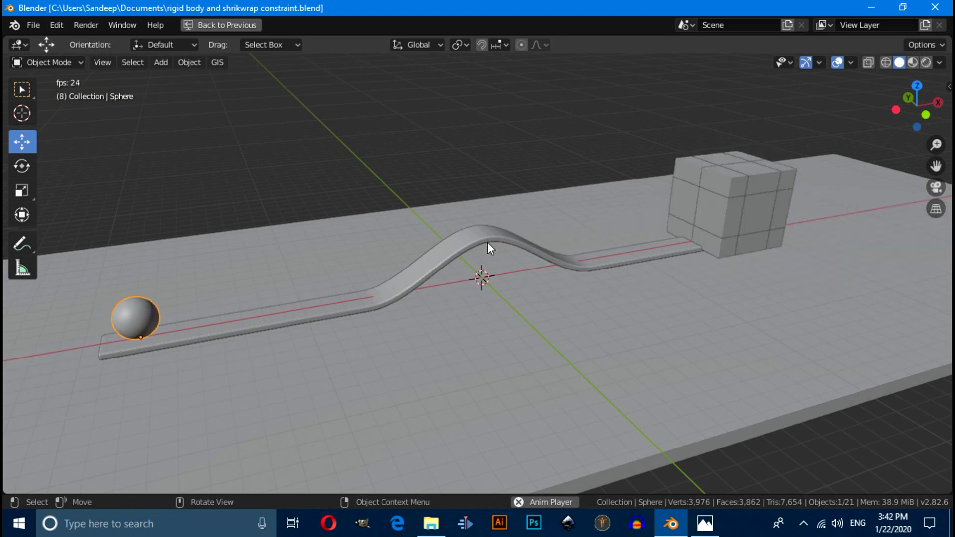
Replace the demo scene with a new General file and delete all of its default objects
{"action": "left_click", "coordinate": [432, 270]}
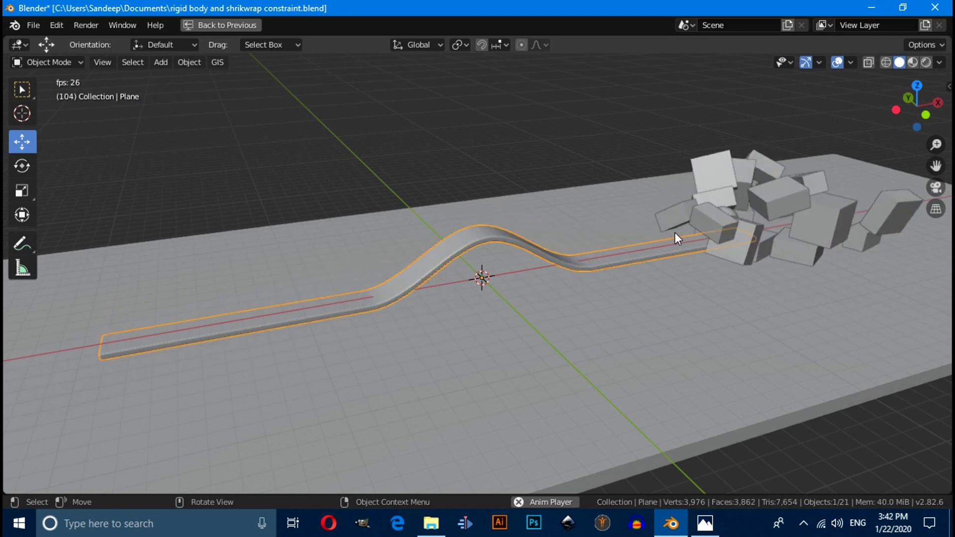
{"action": "left_click", "coordinate": [32, 25]}
{"action": "mouse_move", "coordinate": [50, 43]}
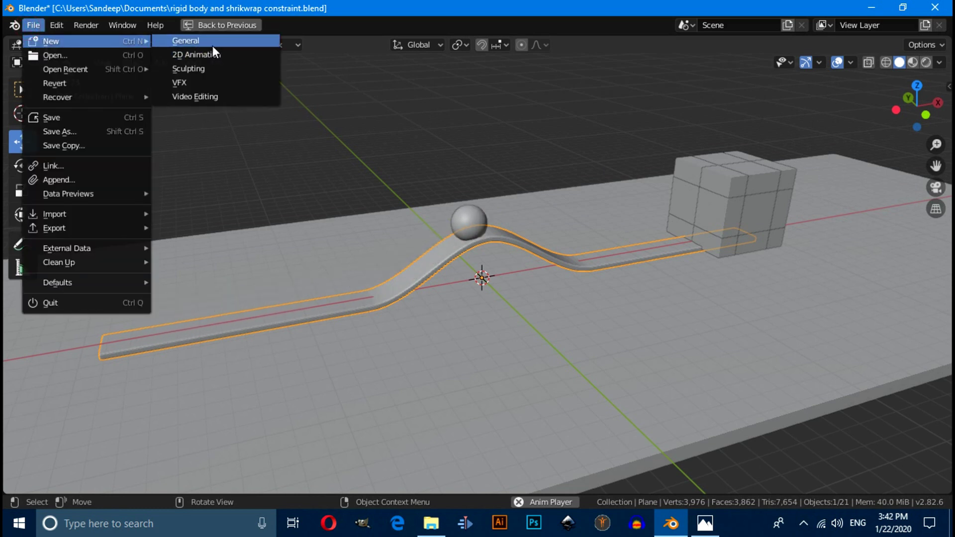
{"action": "left_click", "coordinate": [214, 43]}
{"action": "left_click", "coordinate": [533, 280]}
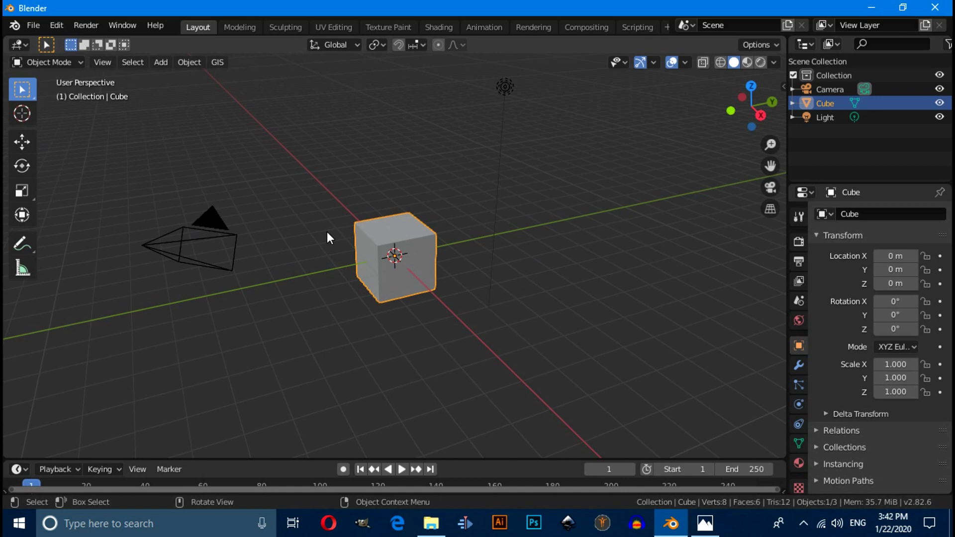
{"action": "key", "text": "a"}
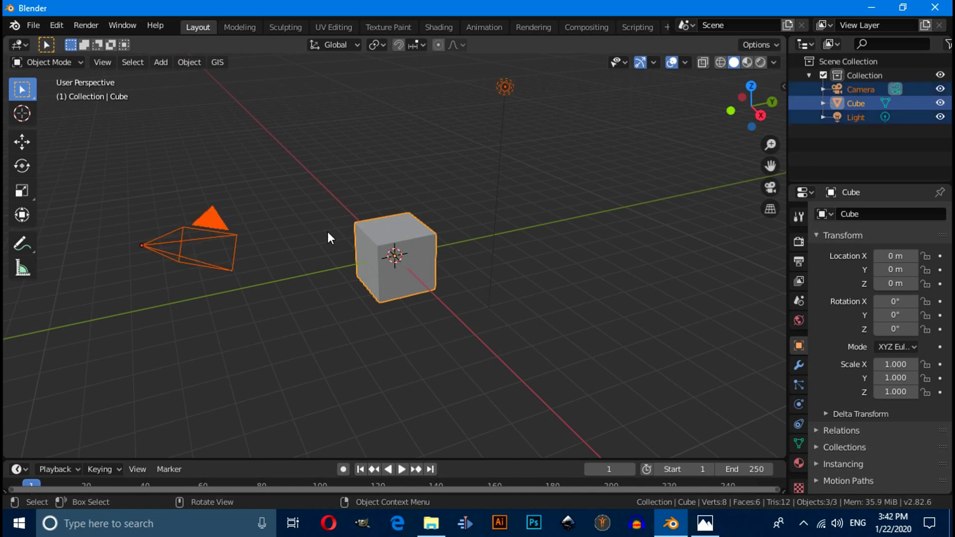
{"action": "key", "text": "Delete"}
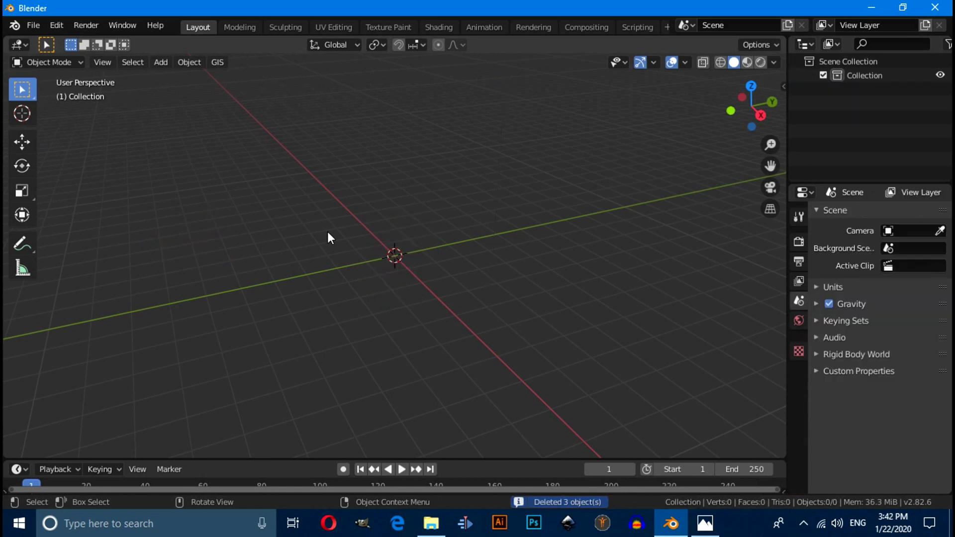
Add a mesh plane at the world origin from the front view
{"action": "key", "text": "KP_1"}
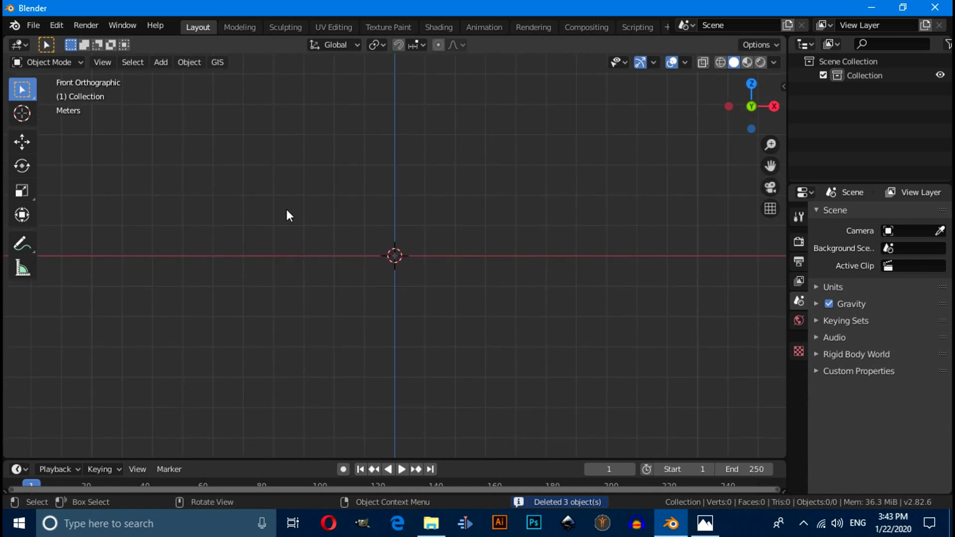
{"action": "key", "text": "shift+a"}
{"action": "mouse_move", "coordinate": [281, 243]}
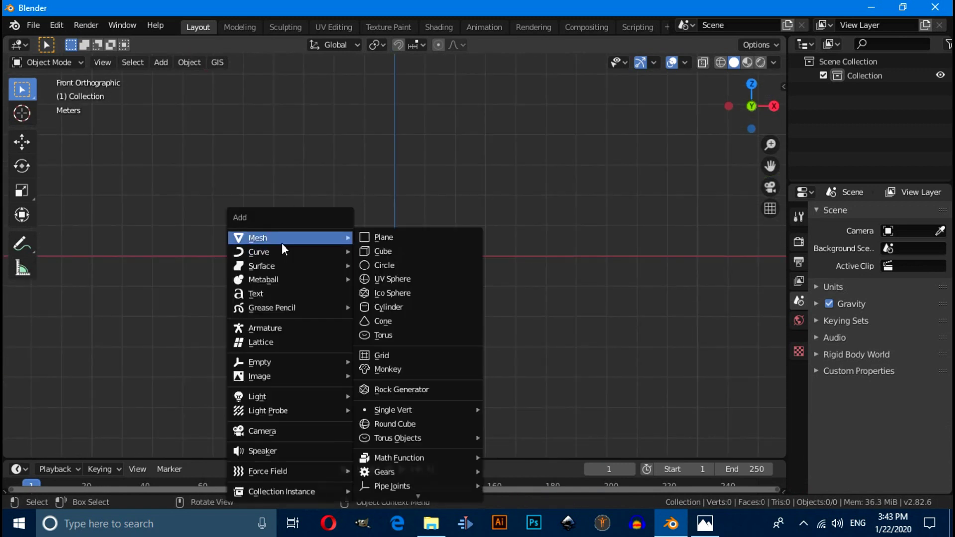
{"action": "left_click", "coordinate": [395, 239]}
Scale the plane's mesh along the X axis in Edit Mode to form a long narrow strip
{"action": "middle_click_drag", "start_coordinate": [397, 191], "coordinate": [399, 262]}
{"action": "key", "text": "Tab"}
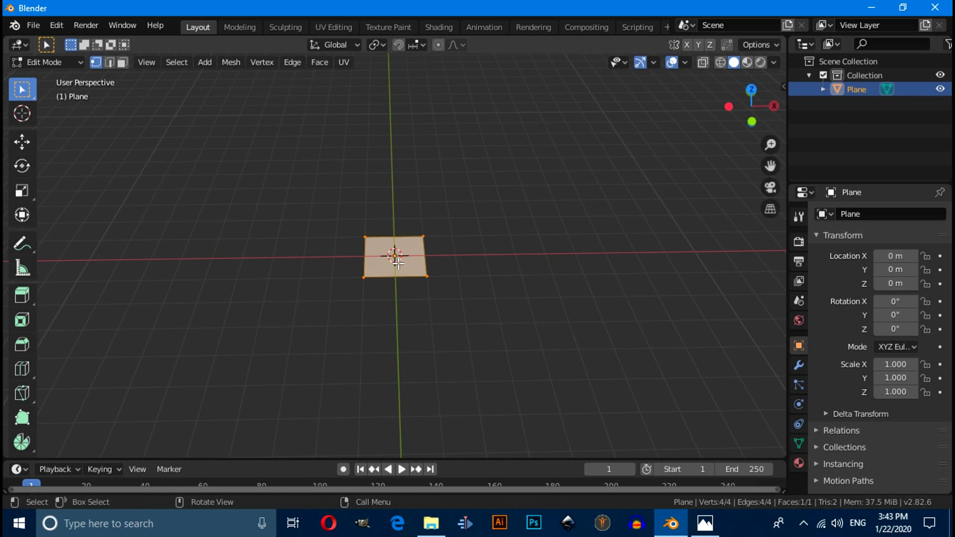
{"action": "key", "text": "s"}
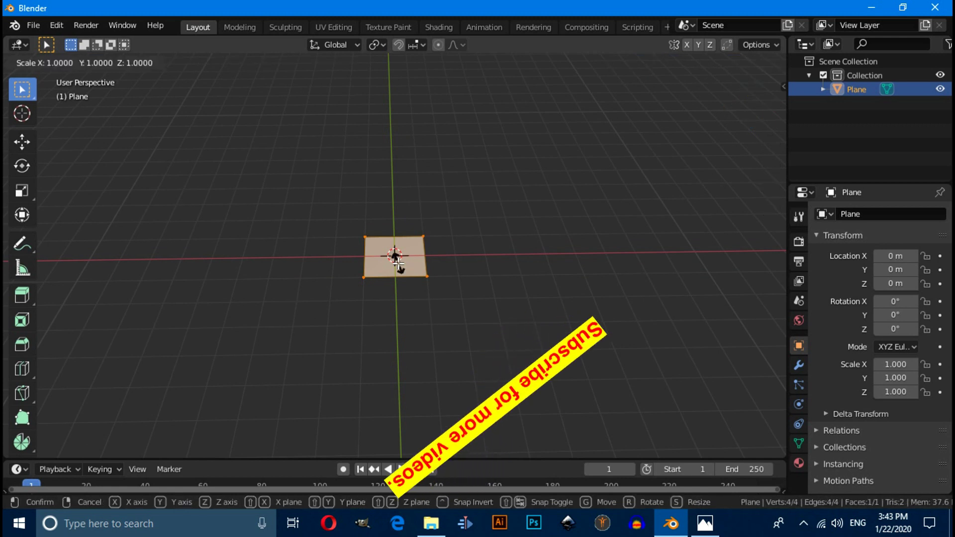
{"action": "key", "text": "x"}
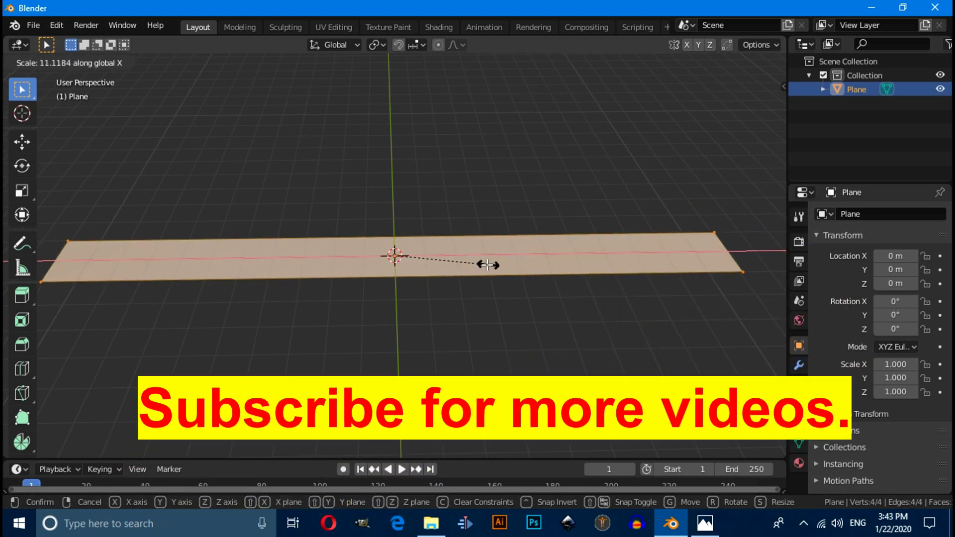
{"action": "left_click", "coordinate": [603, 258]}
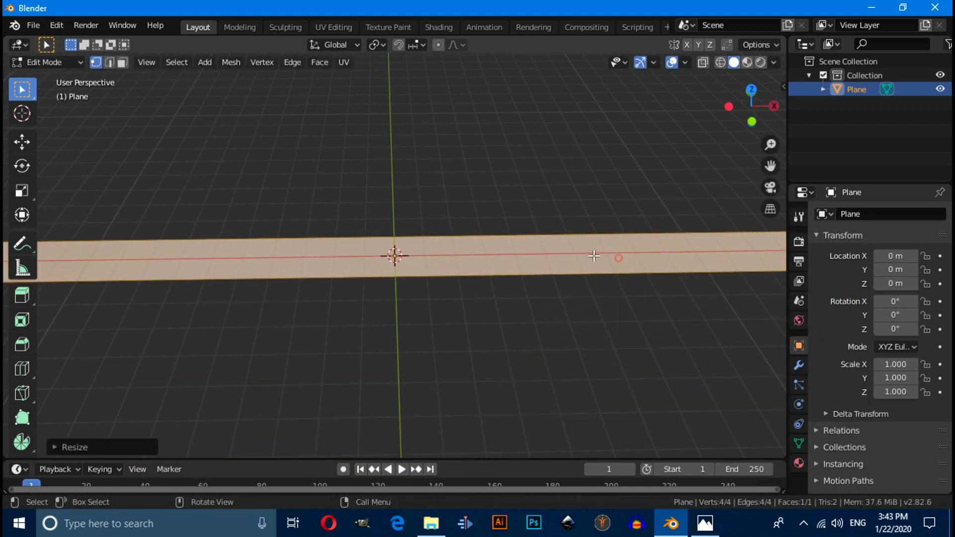
{"action": "scroll", "coordinate": [578, 252], "scroll_direction": "down", "scroll_amount": 3}
{"action": "scroll", "coordinate": [579, 252], "scroll_direction": "up", "scroll_amount": 1}
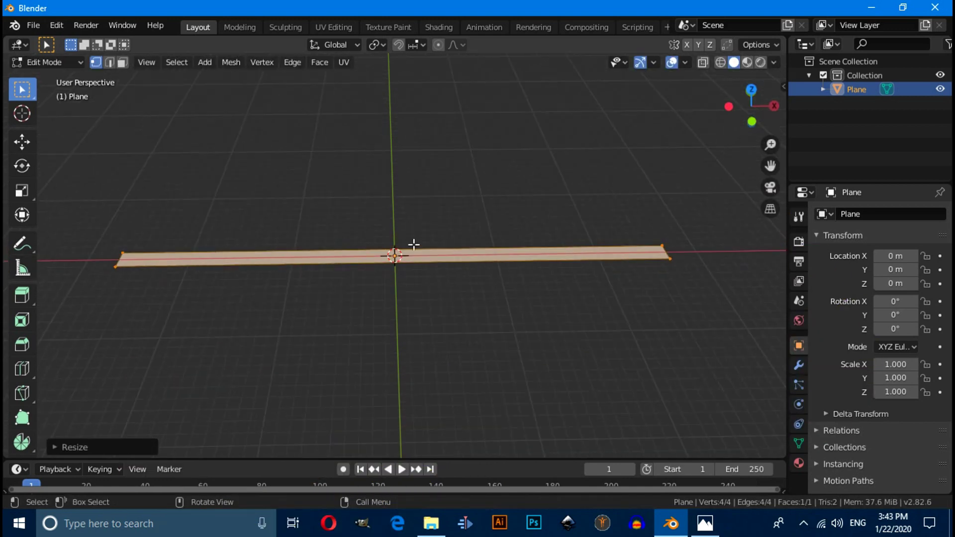
Divide the strip along its length with 49 evenly spaced crosswise loop cuts
{"action": "key", "text": "ctrl+r"}
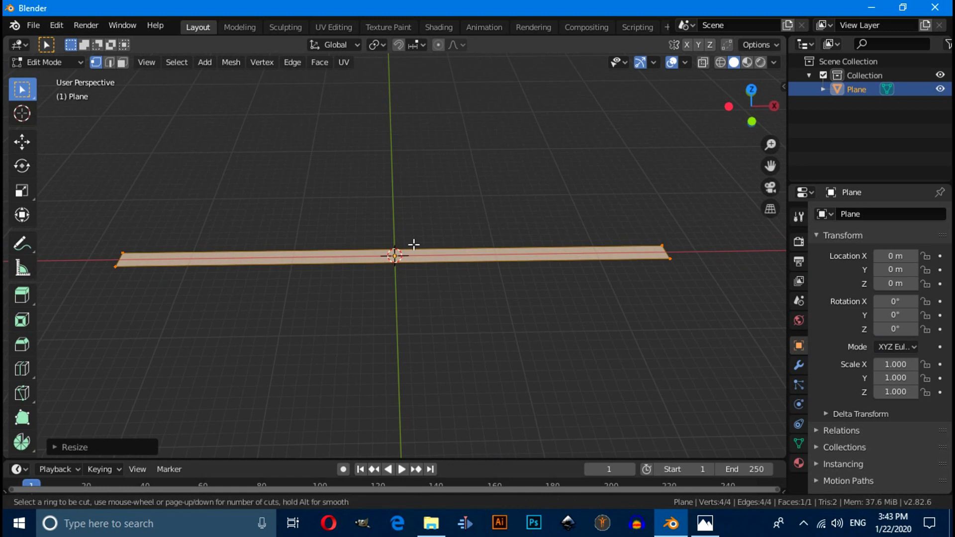
{"action": "scroll", "coordinate": [414, 244], "scroll_direction": "up", "scroll_amount": 20}
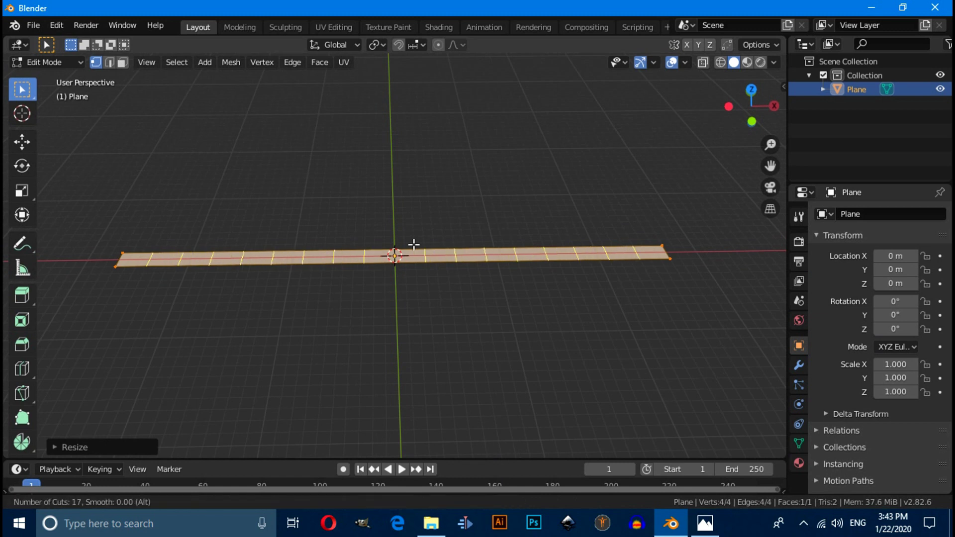
{"action": "scroll", "coordinate": [413, 245], "scroll_direction": "up", "scroll_amount": 4}
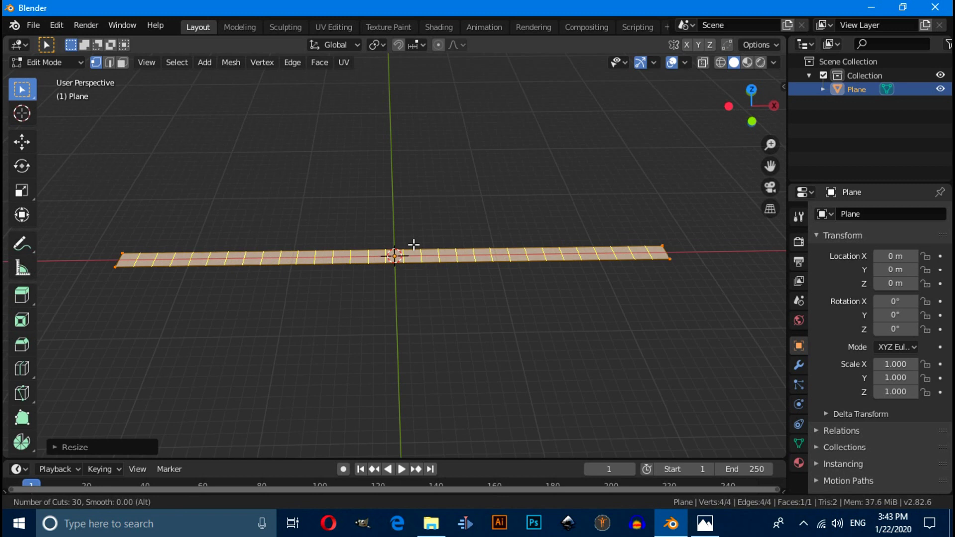
{"action": "left_click", "coordinate": [414, 245]}
{"action": "right_click", "coordinate": [413, 246]}
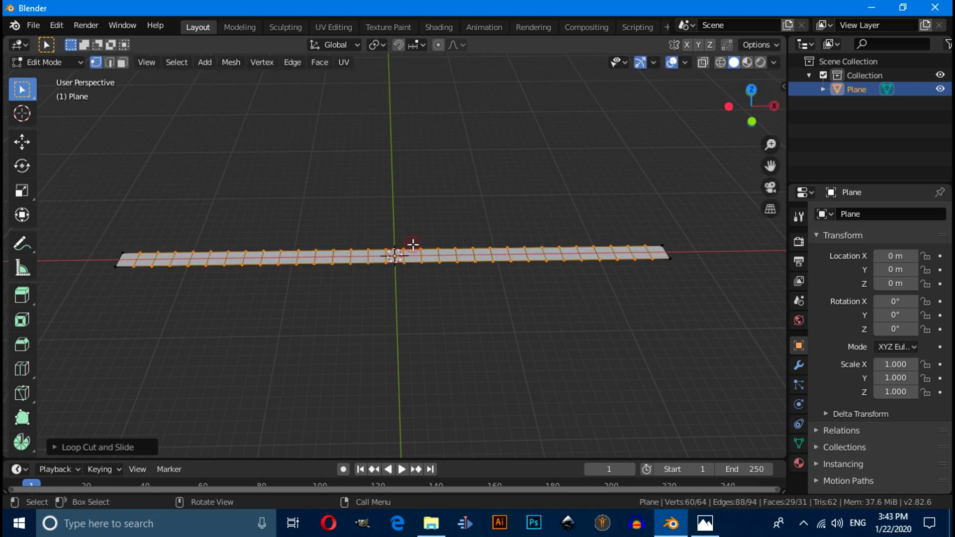
{"action": "left_click", "coordinate": [60, 448]}
{"action": "left_click", "coordinate": [191, 336]}
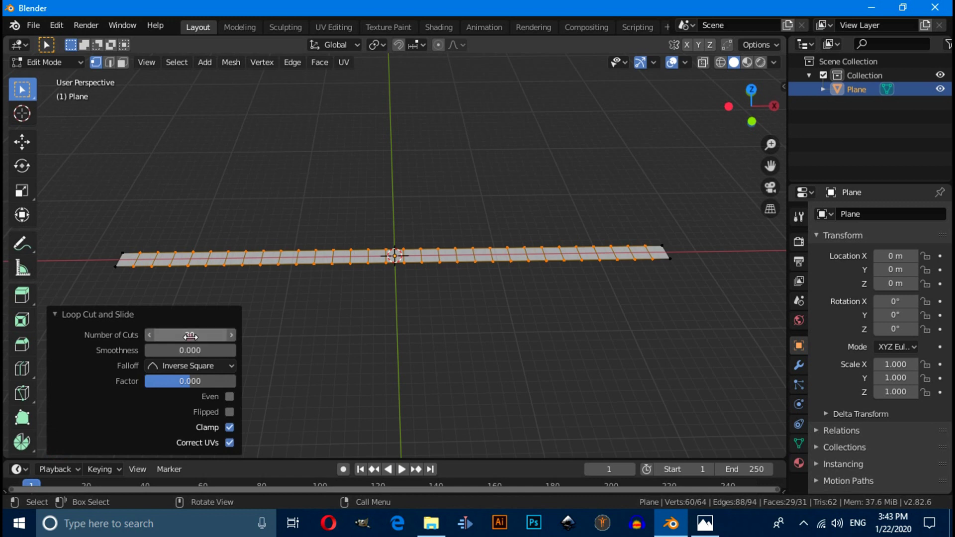
{"action": "type", "text": "4"}
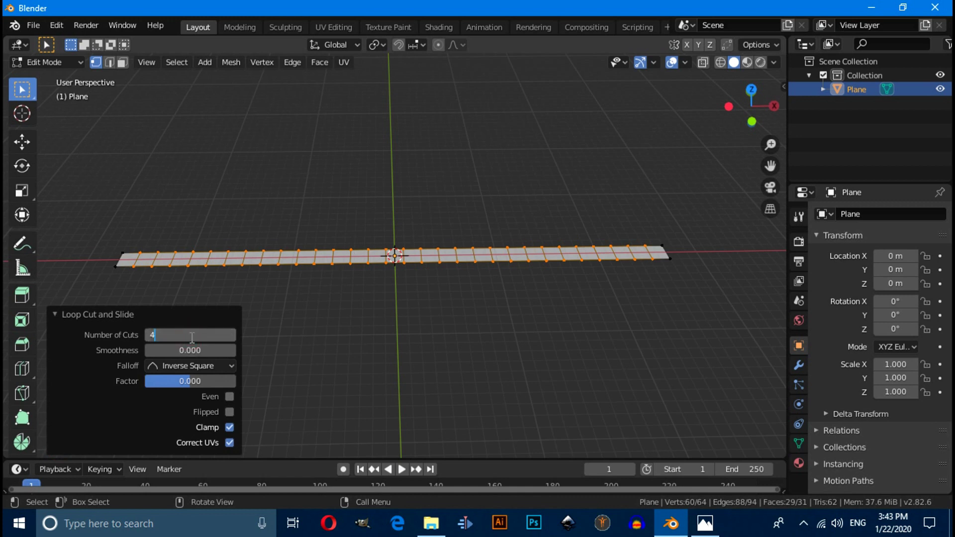
{"action": "type", "text": "9"}
{"action": "key", "text": "Return"}
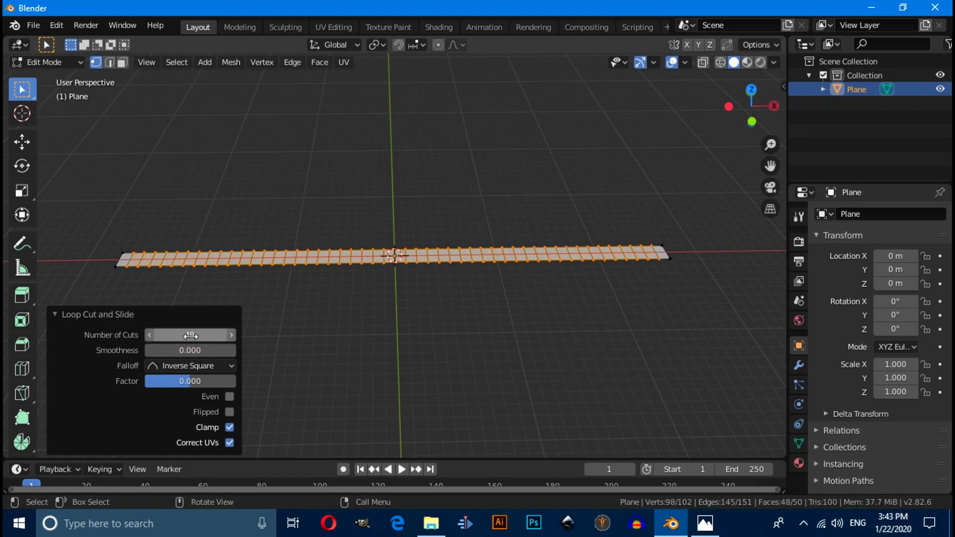
Raise the strip's middle crosswise edge about 7.81 m along Z using smooth proportional editing with a proportional size of 16.7
{"action": "left_click", "coordinate": [110, 64]}
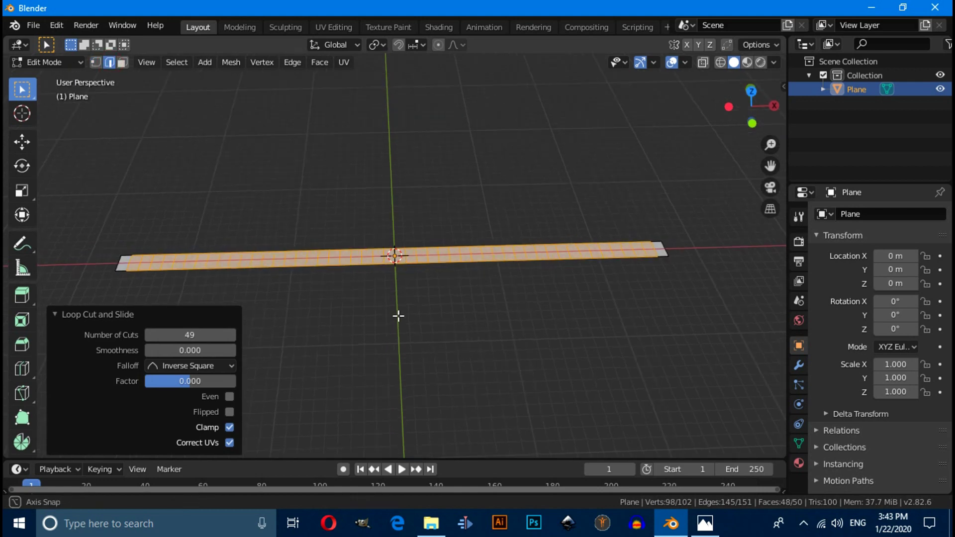
{"action": "left_click", "coordinate": [389, 185]}
{"action": "scroll", "coordinate": [386, 207], "scroll_direction": "up", "scroll_amount": 5}
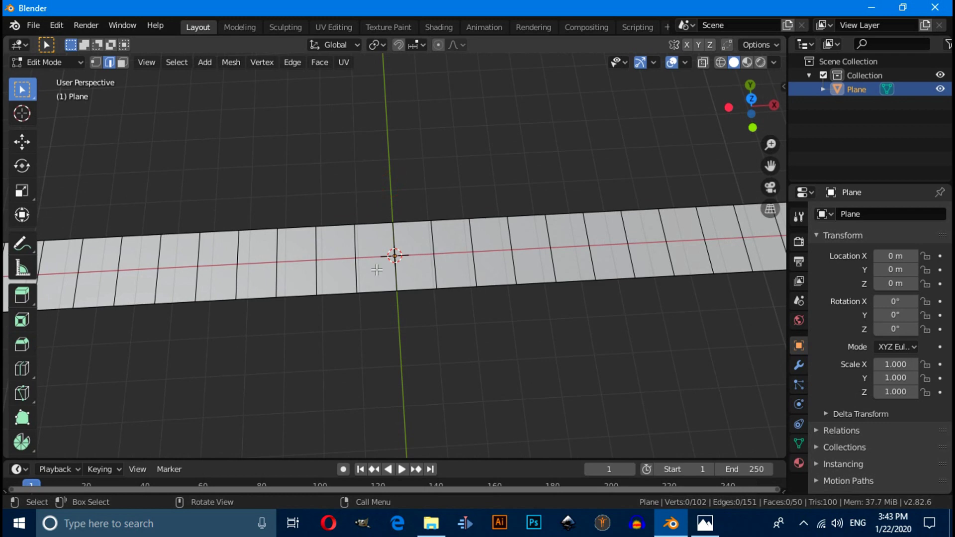
{"action": "left_click", "coordinate": [398, 274]}
{"action": "middle_click_drag", "start_coordinate": [398, 274], "coordinate": [426, 276]}
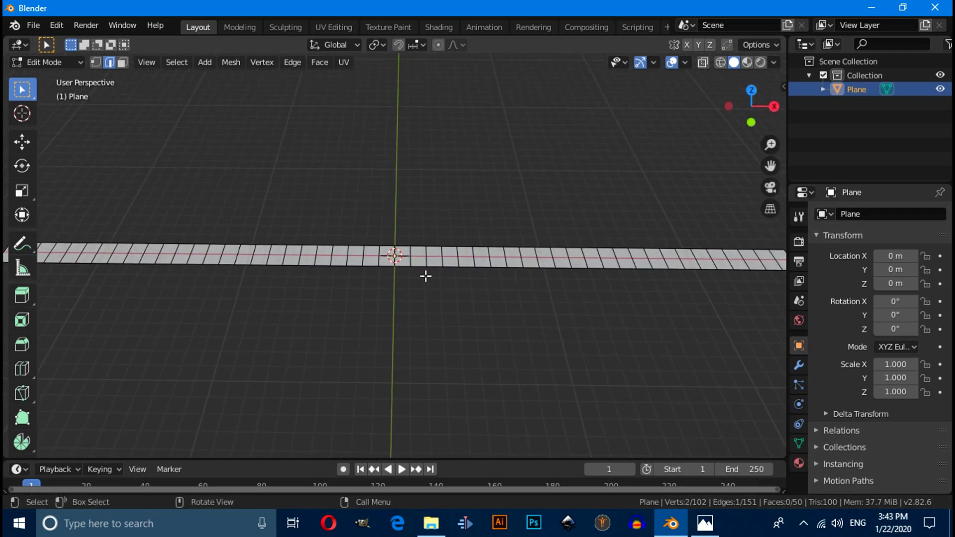
{"action": "left_click", "coordinate": [443, 43]}
{"action": "key", "text": "g"}
{"action": "key", "text": "z"}
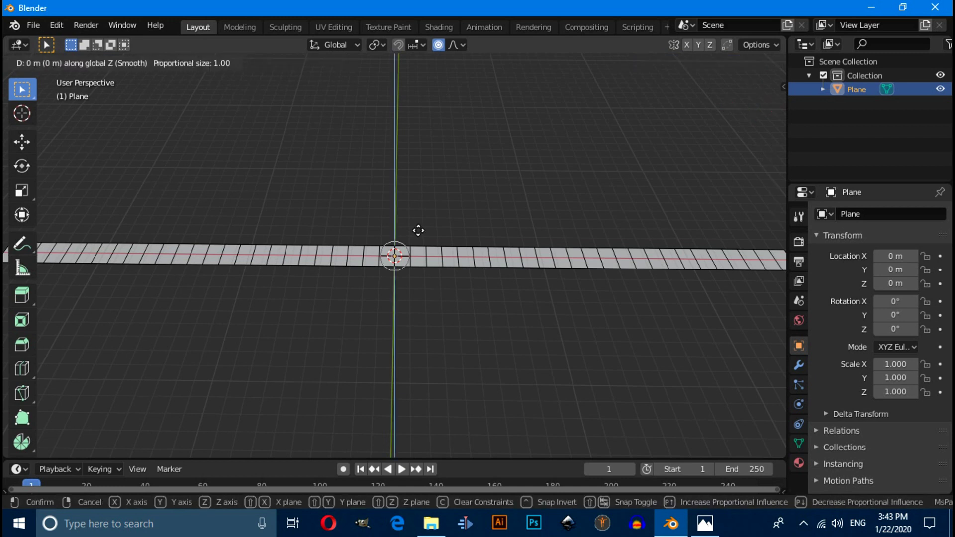
{"action": "left_click", "coordinate": [447, 135]}
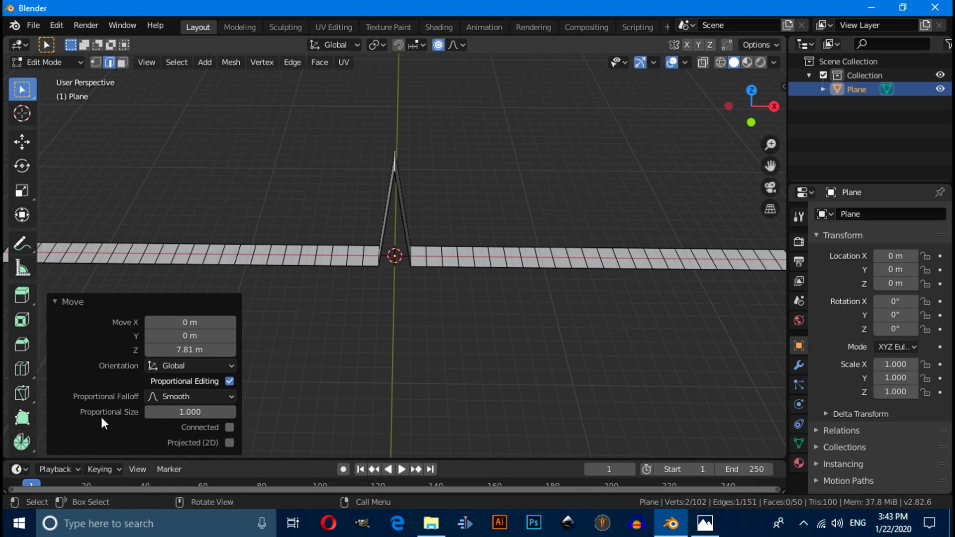
{"action": "left_click_drag", "start_coordinate": [187, 412], "coordinate": [340, 231]}
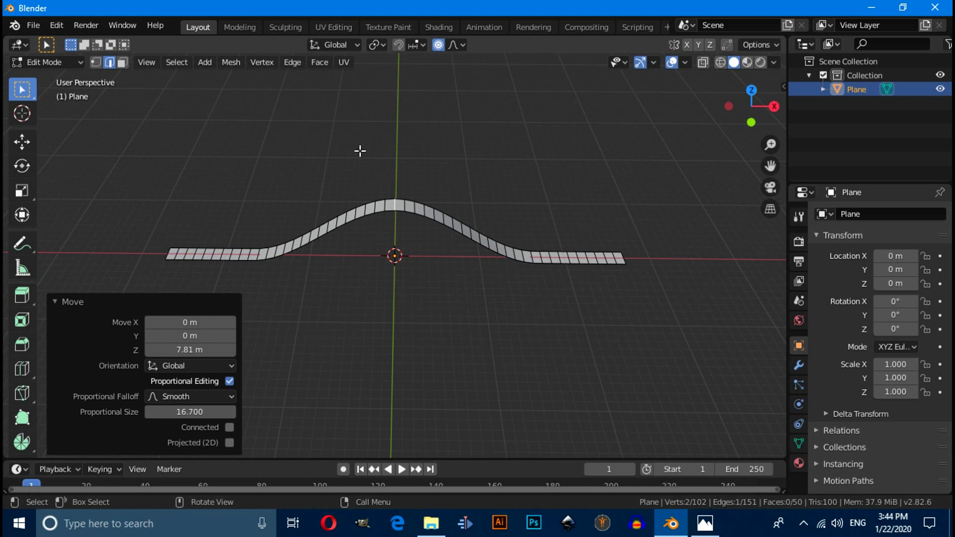
Turn off proportional editing and spread the strip's two end edges apart along X by a scale of about 1.343
{"action": "left_click", "coordinate": [436, 48]}
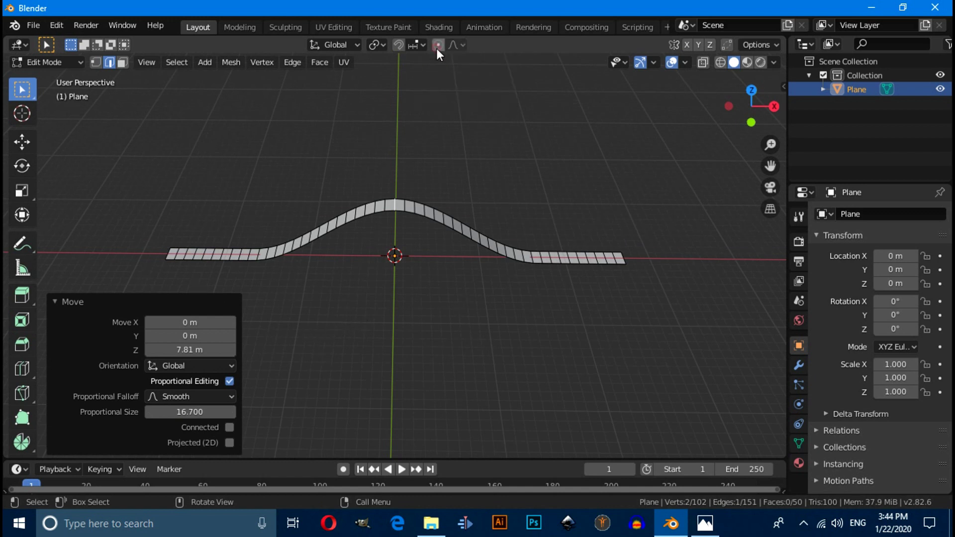
{"action": "left_click", "coordinate": [165, 251]}
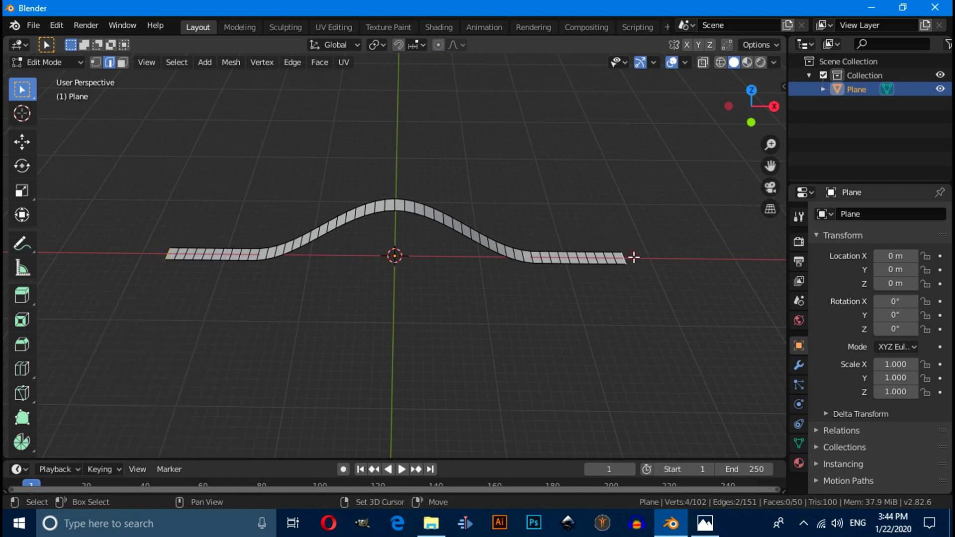
{"action": "key", "text": "s"}
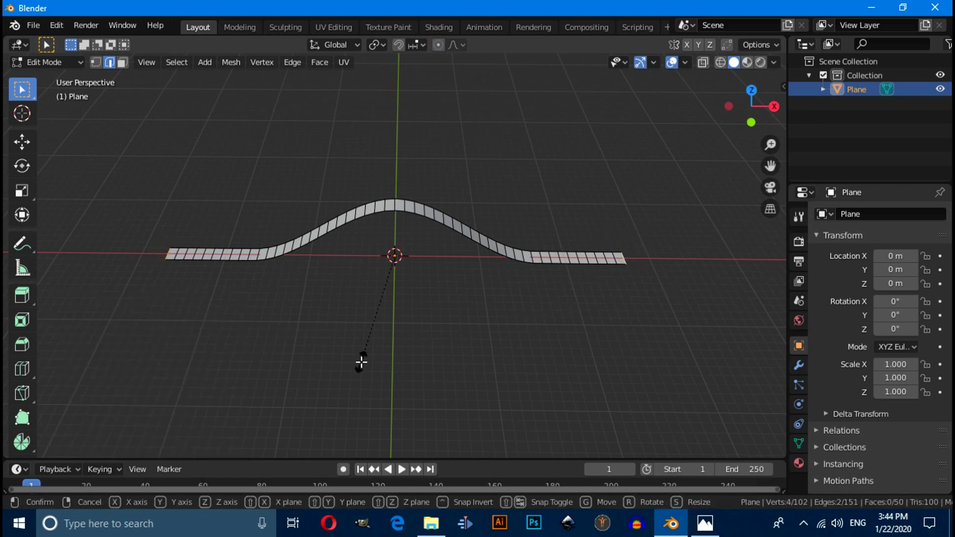
{"action": "key", "text": "x"}
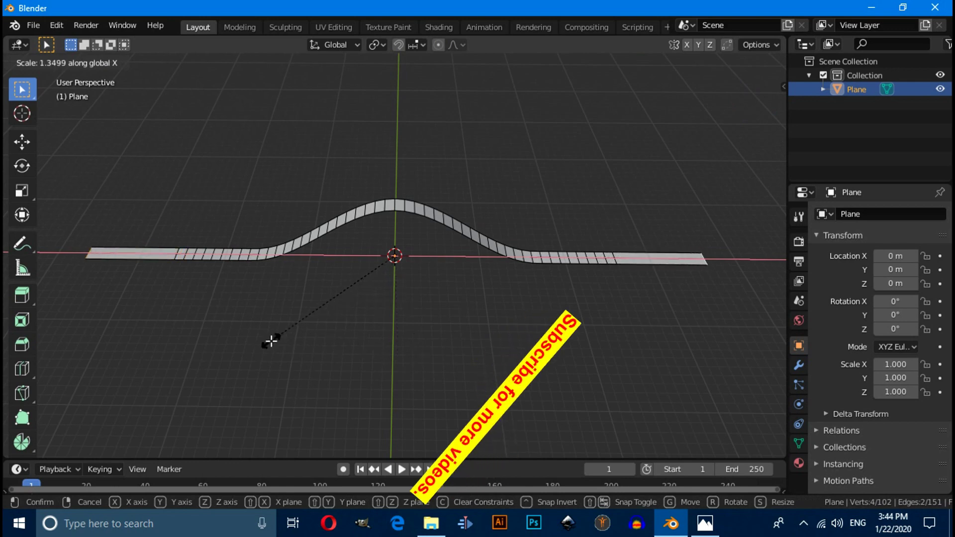
{"action": "left_click", "coordinate": [271, 341]}
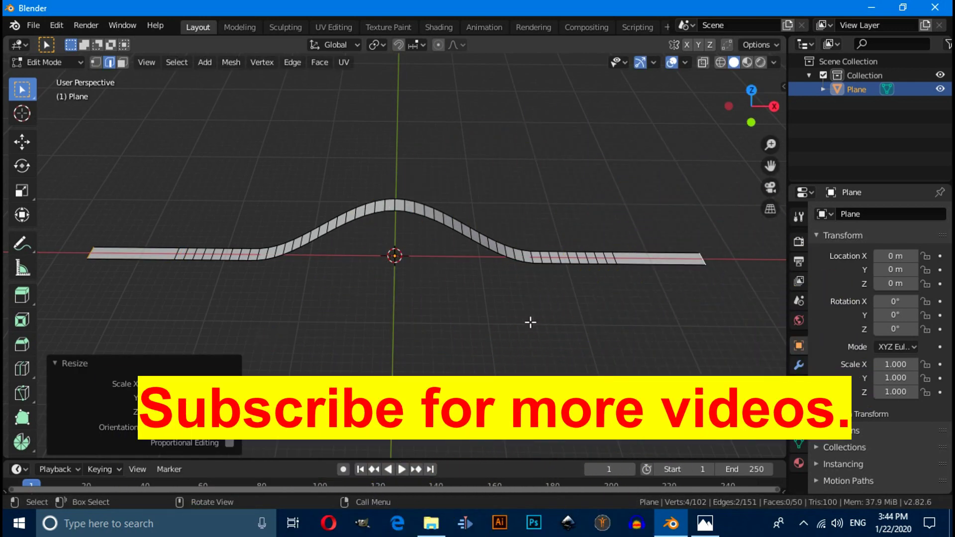
Return the strip to Object Mode and add a Solidify modifier to it
{"action": "left_click", "coordinate": [58, 61]}
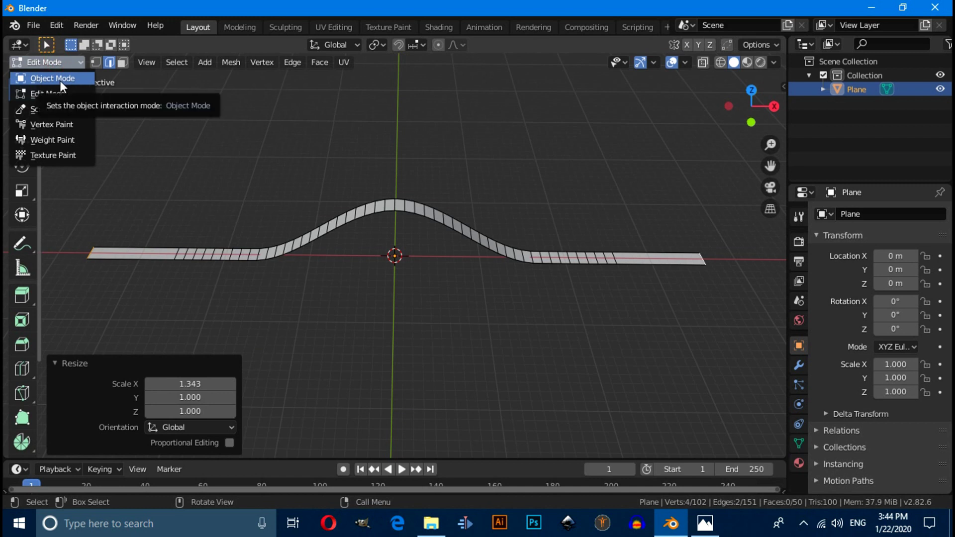
{"action": "left_click", "coordinate": [60, 80]}
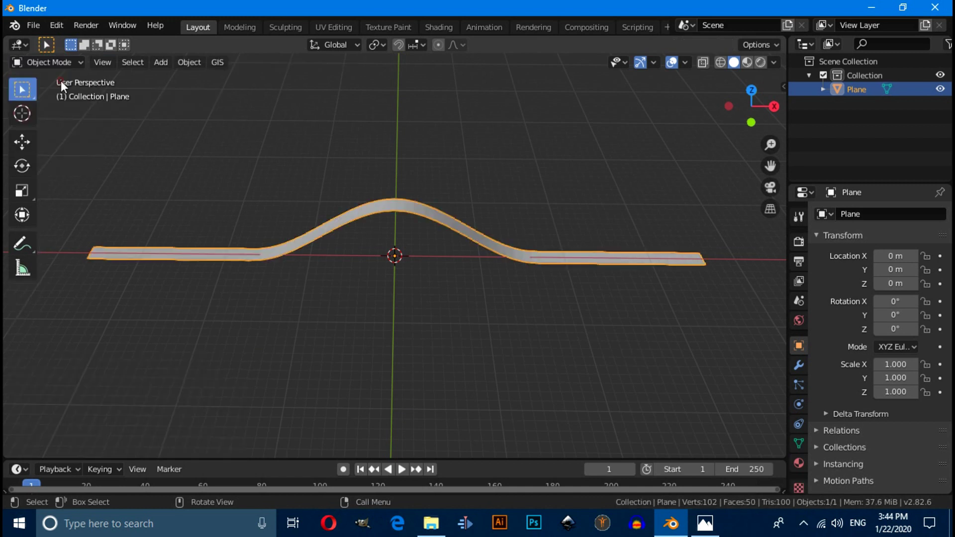
{"action": "left_click", "coordinate": [799, 365]}
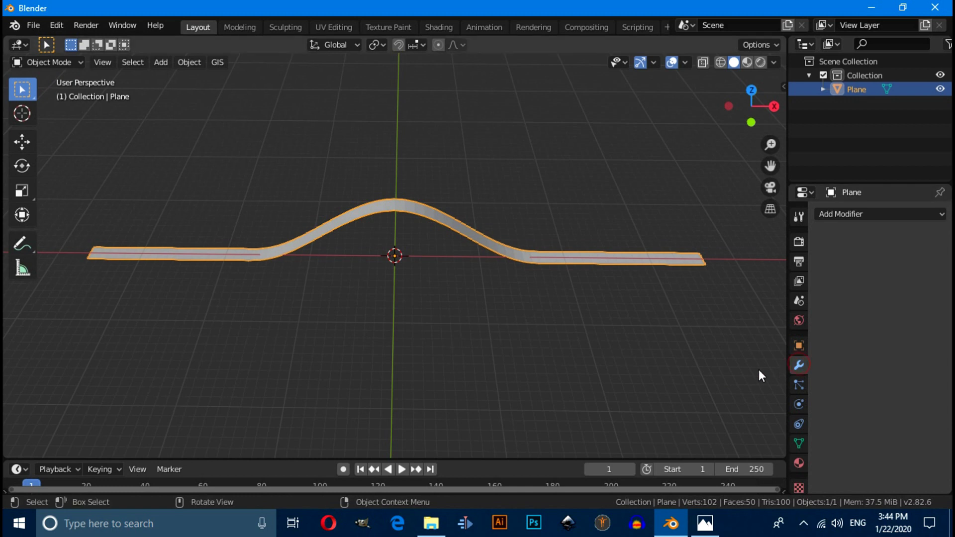
{"action": "left_click", "coordinate": [840, 215]}
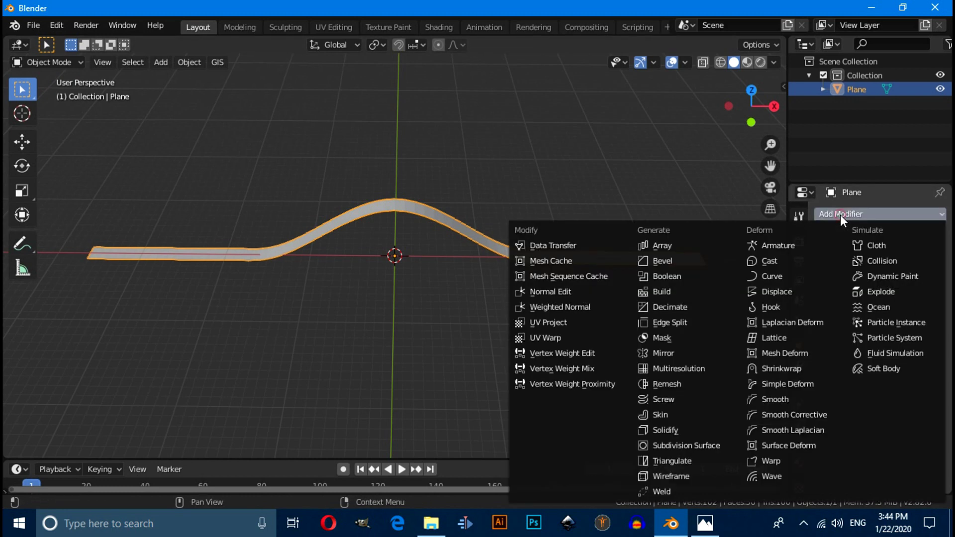
{"action": "left_click", "coordinate": [677, 431]}
{"action": "scroll", "coordinate": [518, 328], "scroll_direction": "up", "scroll_amount": 5}
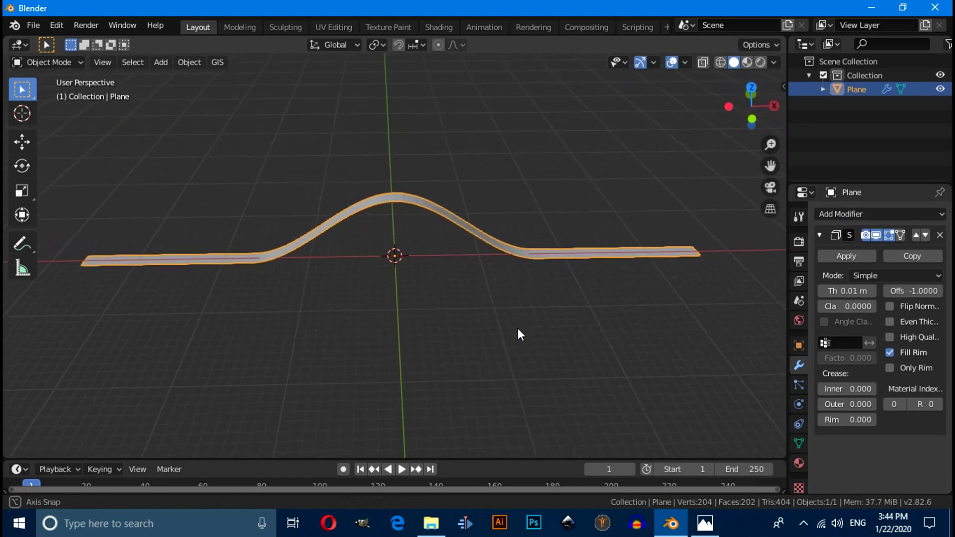
Set the strip's Solidify thickness to about 0.32 m and apply the modifier
{"action": "middle_click_drag", "start_coordinate": [518, 324], "coordinate": [500, 299]}
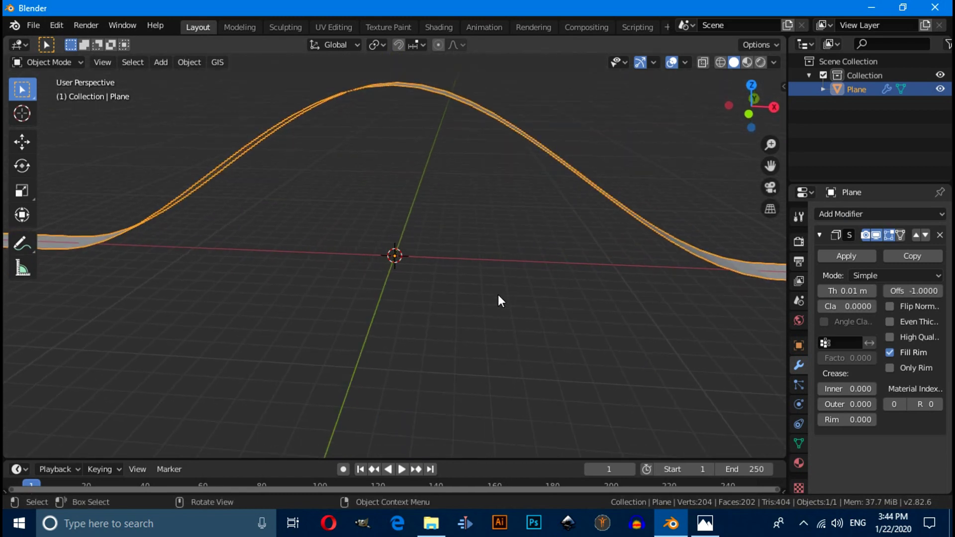
{"action": "left_click_drag", "start_coordinate": [849, 291], "coordinate": [876, 292]}
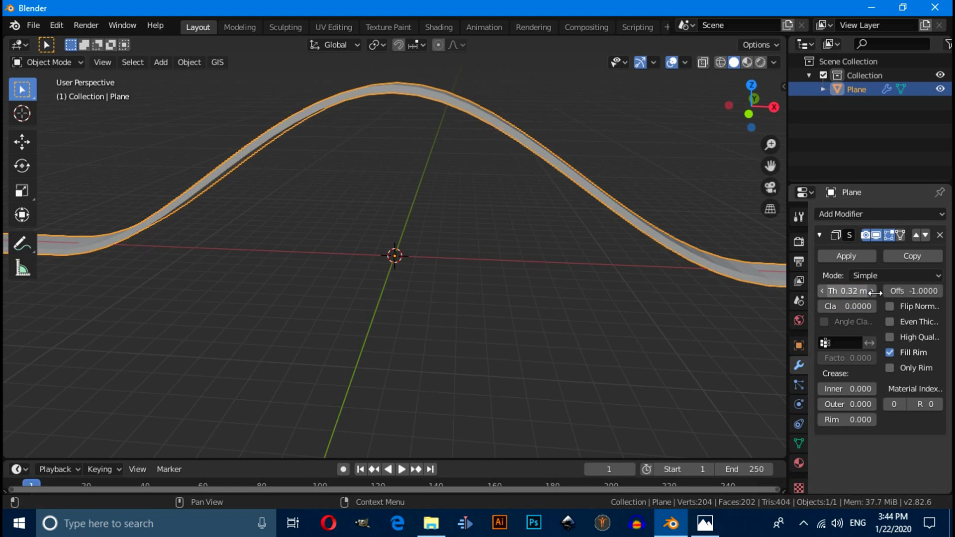
{"action": "left_click", "coordinate": [849, 261]}
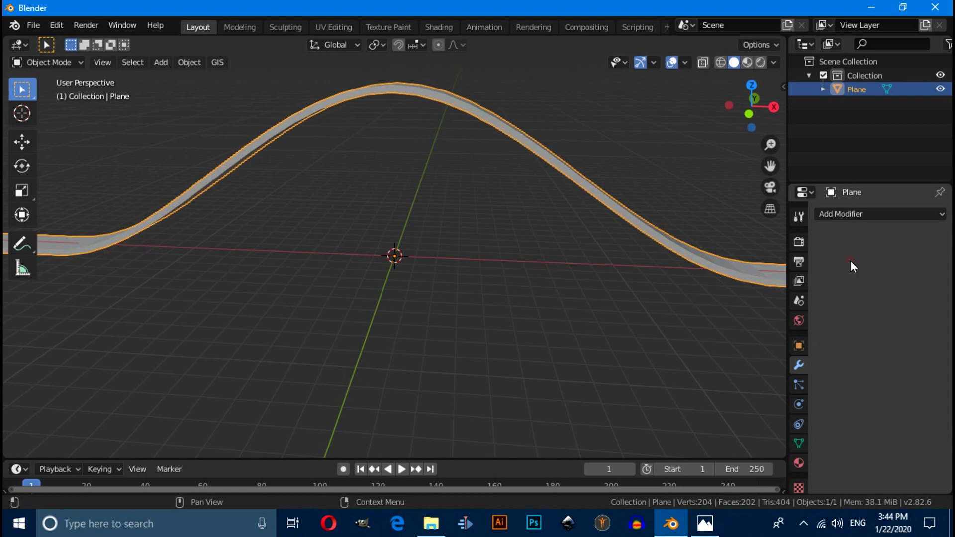
Add a Bevel modifier with 3 segments to the strip, apply it, and deselect the strip
{"action": "left_click", "coordinate": [849, 214]}
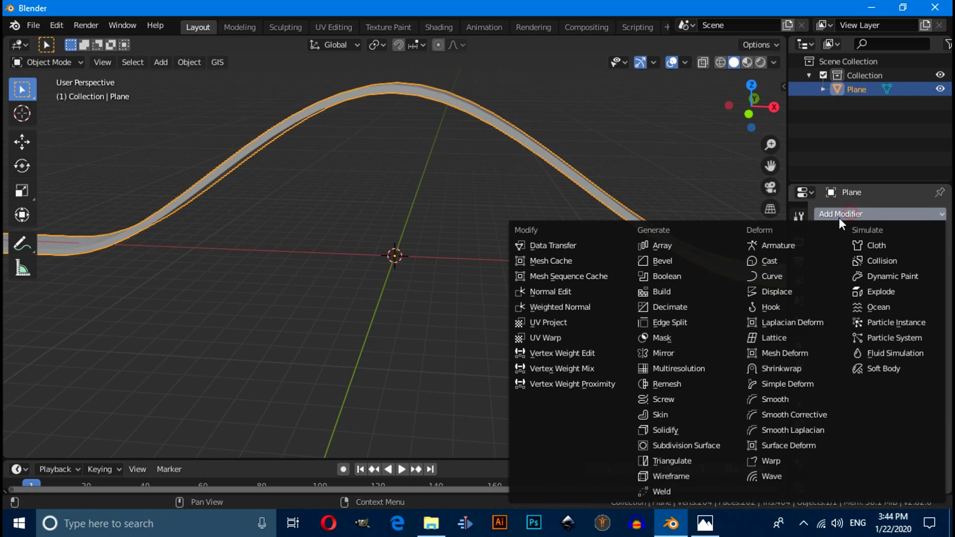
{"action": "left_click", "coordinate": [680, 264]}
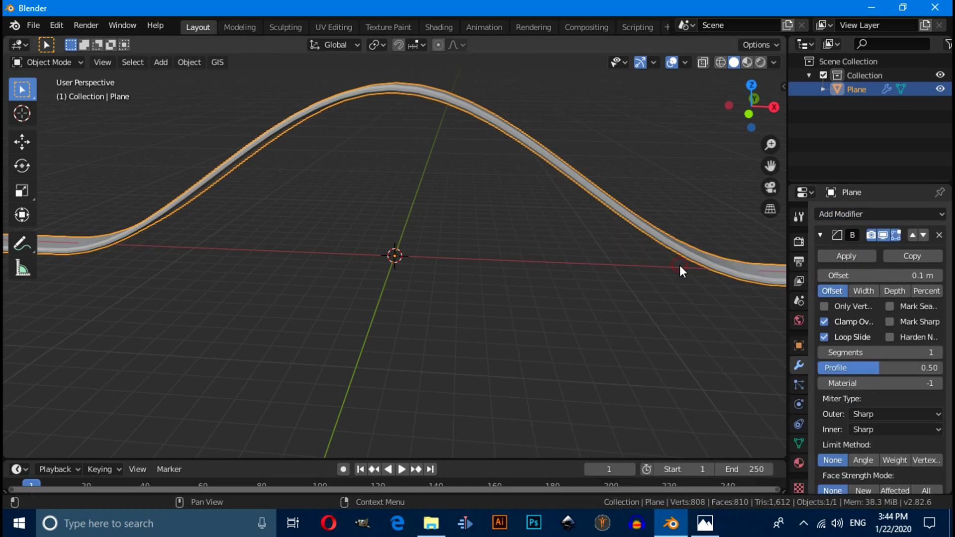
{"action": "left_click", "coordinate": [941, 353]}
{"action": "left_click", "coordinate": [940, 354]}
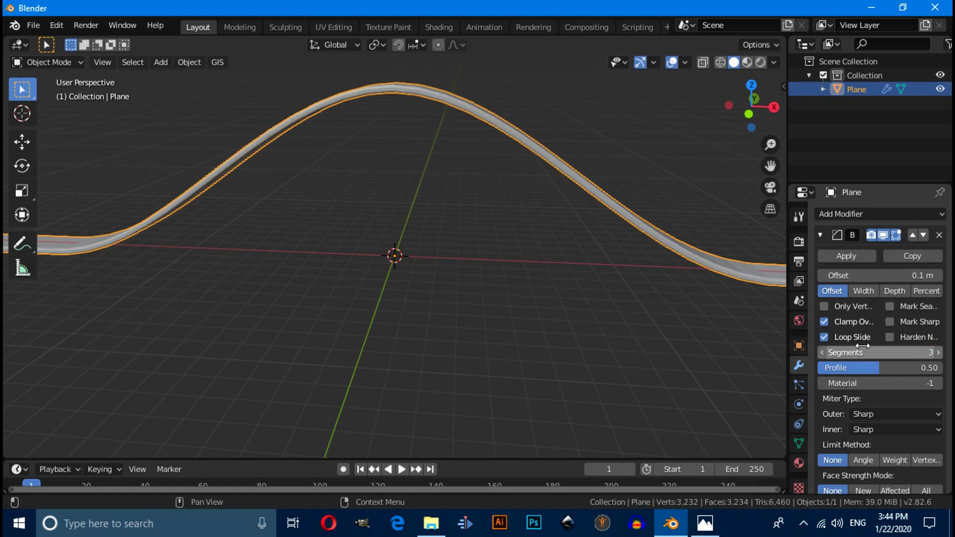
{"action": "left_click", "coordinate": [850, 261]}
{"action": "middle_click_drag", "start_coordinate": [547, 279], "coordinate": [443, 297]}
{"action": "left_click", "coordinate": [443, 296]}
Add a cube at the origin and scale its mesh up by about 9.137 in Edit Mode
{"action": "key", "text": "KP_1"}
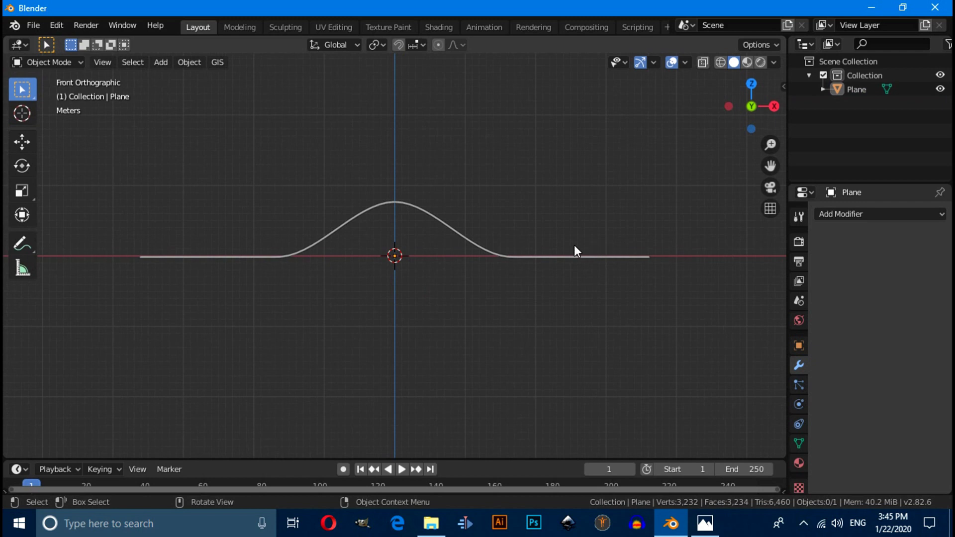
{"action": "key", "text": "shift+a"}
{"action": "mouse_move", "coordinate": [447, 194]}
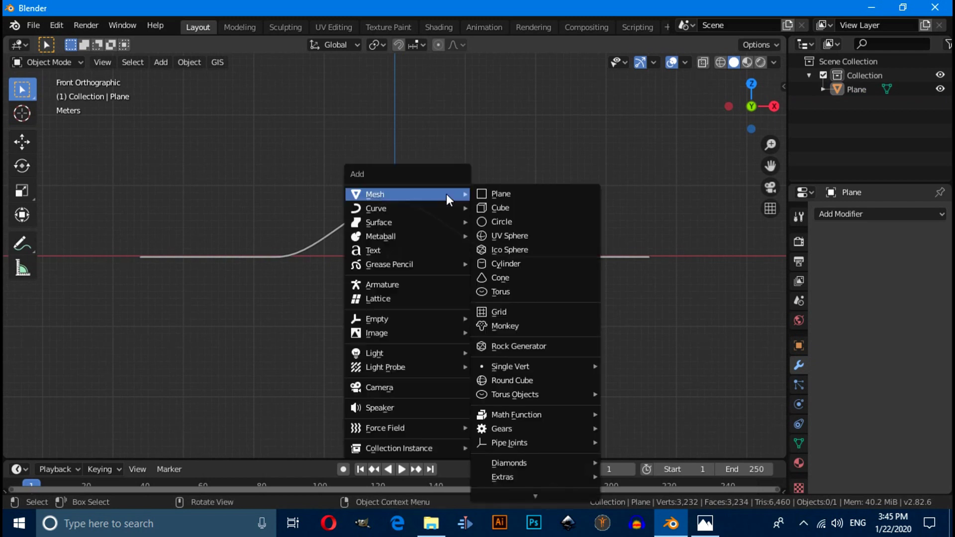
{"action": "left_click", "coordinate": [500, 209]}
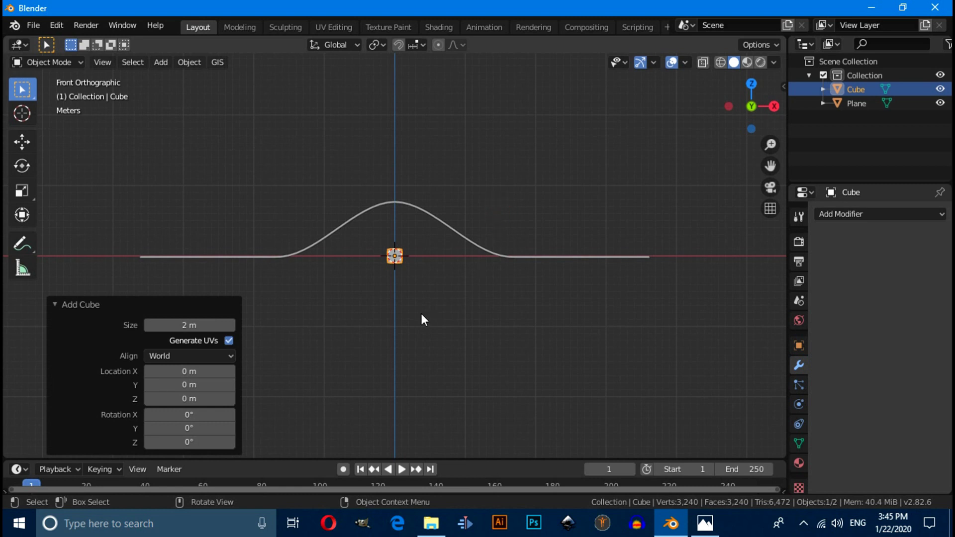
{"action": "key", "text": "Tab"}
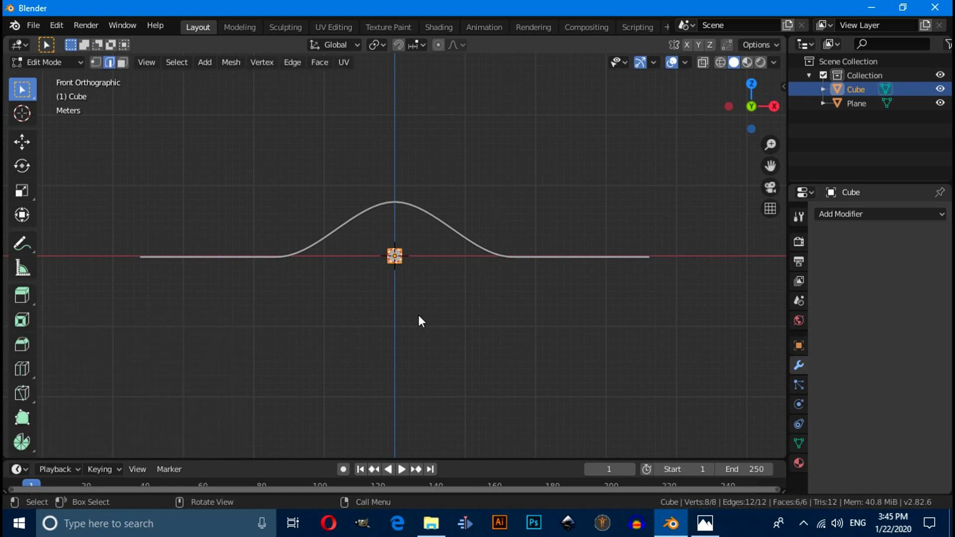
{"action": "key", "text": "s"}
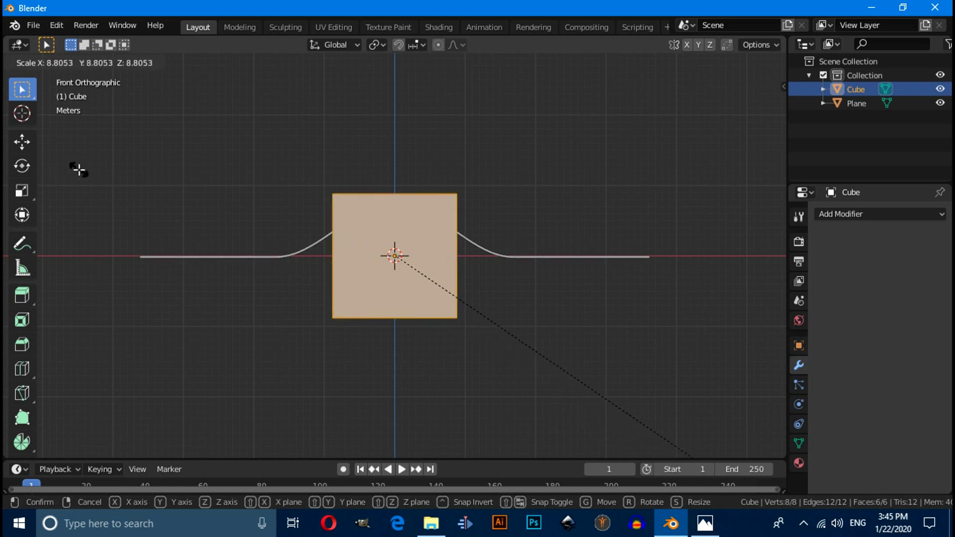
{"action": "left_click", "coordinate": [102, 171]}
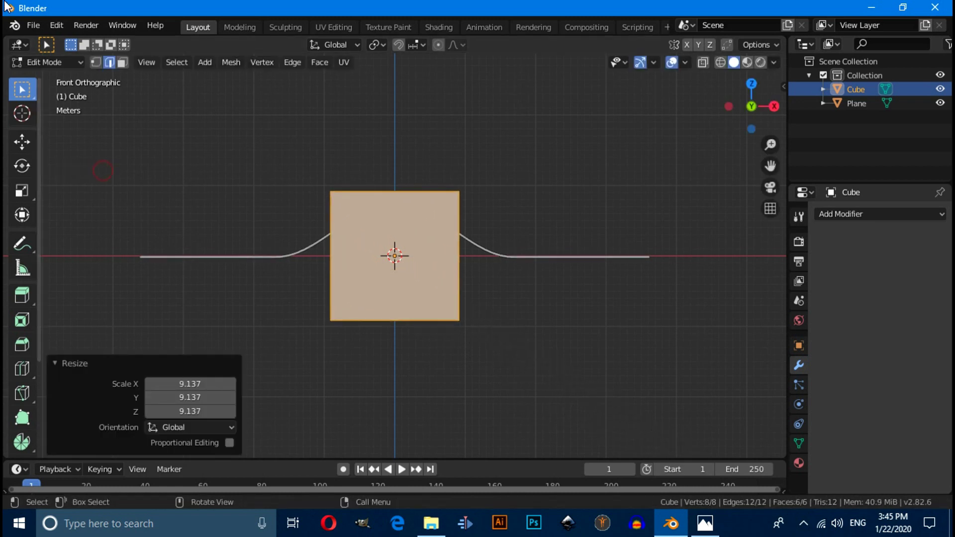
Cut one centred vertical and one centred horizontal edge loop into the cube and return to Object Mode
{"action": "key", "text": "ctrl"}
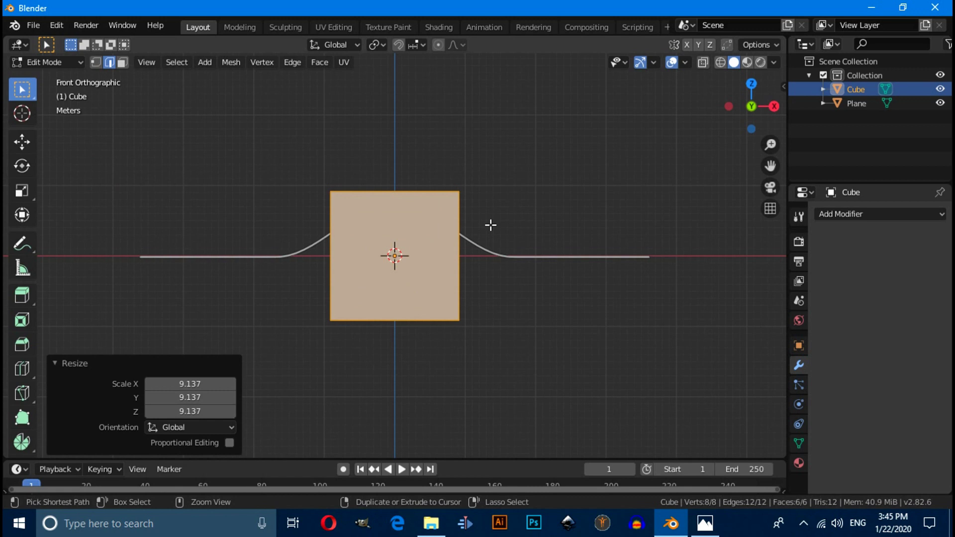
{"action": "key", "text": "ctrl+r"}
{"action": "left_click", "coordinate": [413, 204]}
{"action": "right_click", "coordinate": [417, 203]}
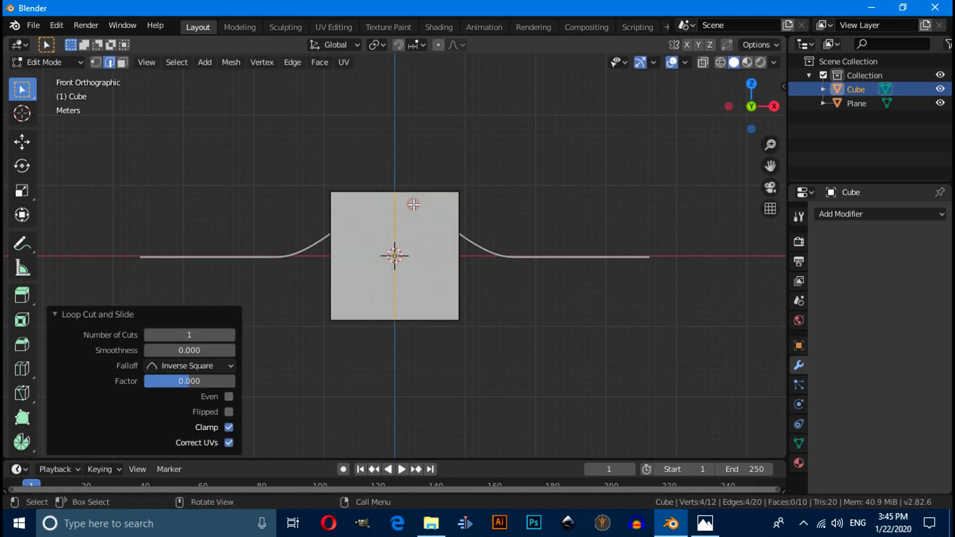
{"action": "key", "text": "ctrl"}
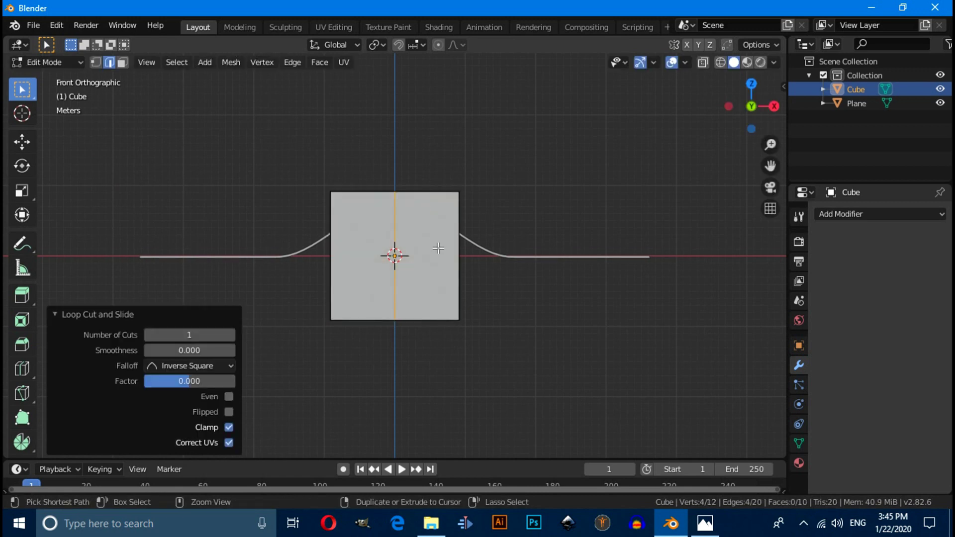
{"action": "key", "text": "ctrl+r"}
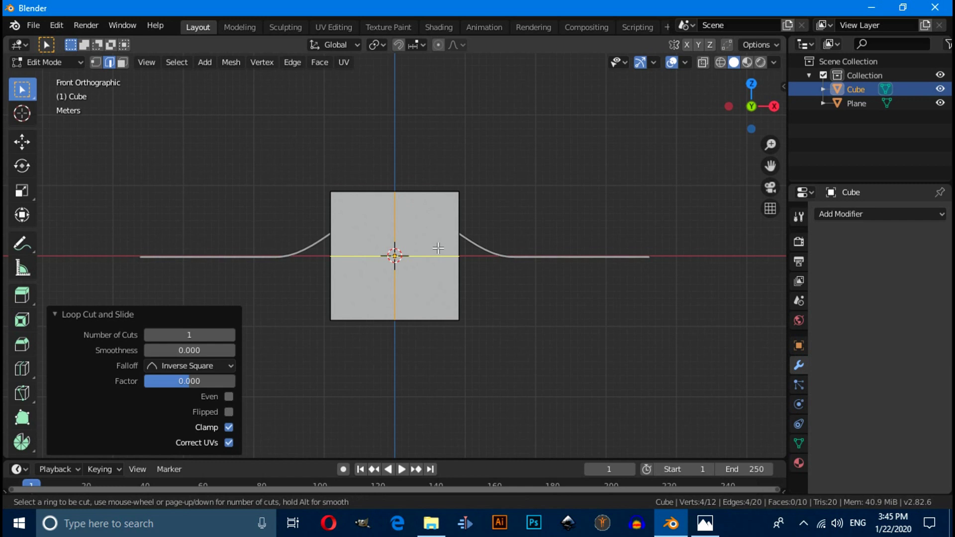
{"action": "left_click", "coordinate": [438, 248]}
{"action": "right_click", "coordinate": [438, 248]}
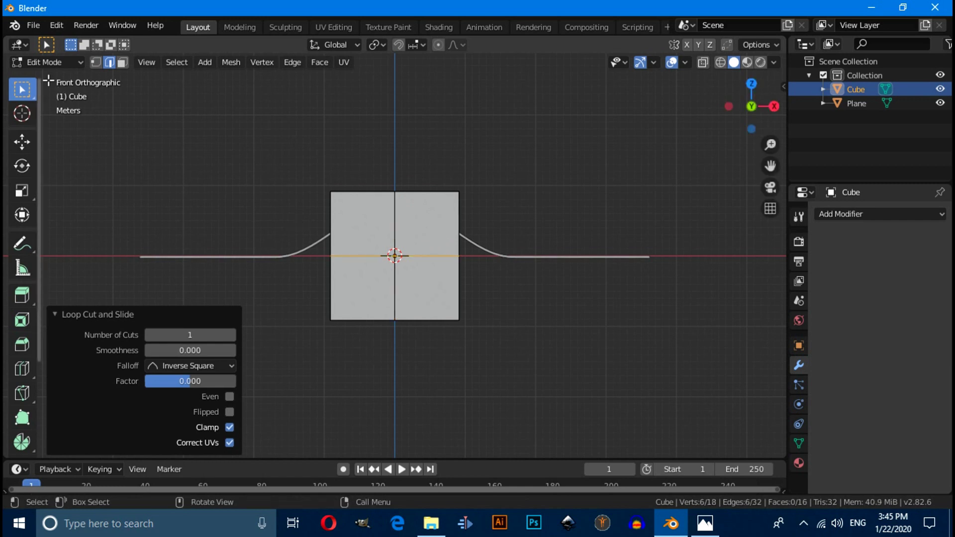
{"action": "left_click", "coordinate": [50, 61]}
{"action": "left_click", "coordinate": [50, 78]}
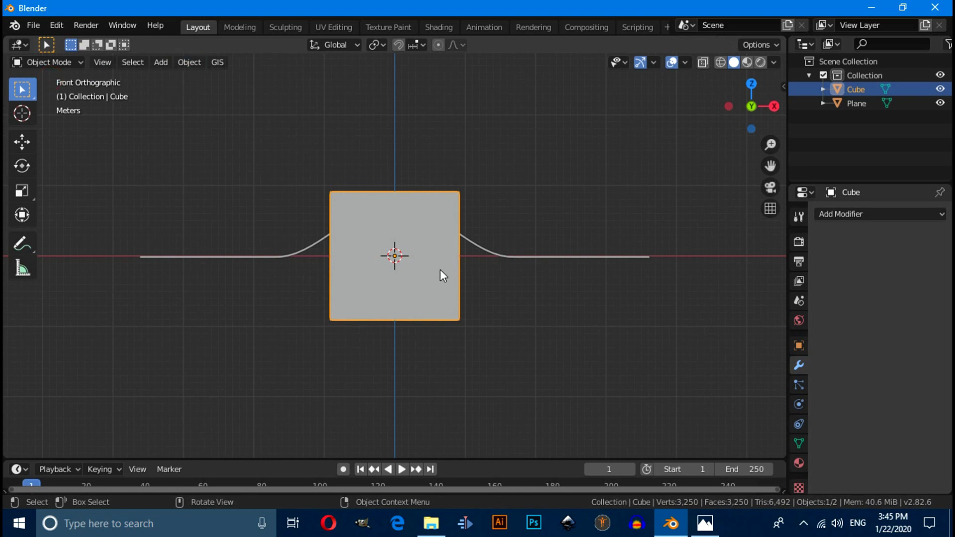
Move the cube about 31.2 m along X and 9.32 m along Z onto the track's flat end on the positive X side
{"action": "key", "text": "g"}
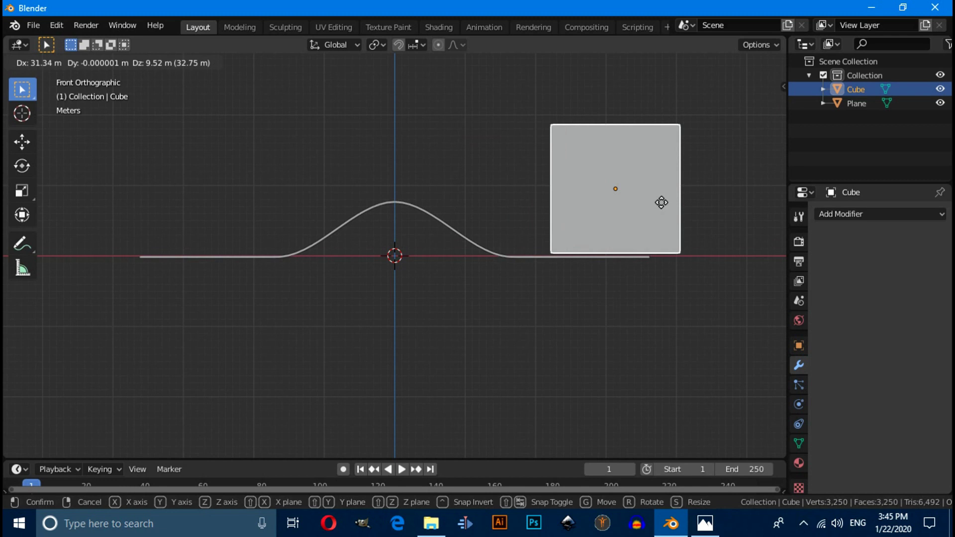
{"action": "left_click", "coordinate": [661, 204]}
{"action": "middle_click_drag", "start_coordinate": [590, 270], "coordinate": [572, 292]}
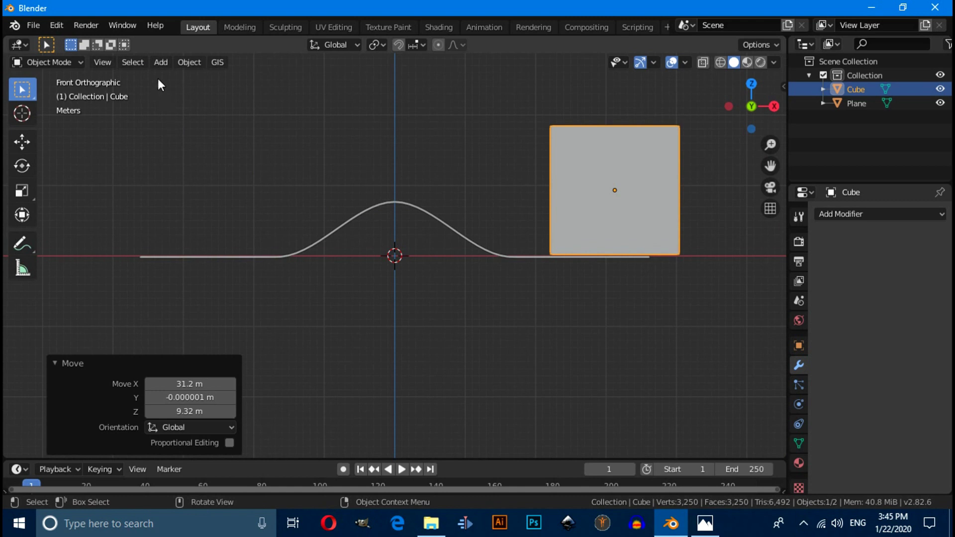
Search the add-on preferences for "cell" to check whether the Cell Fracture add-on is enabled
{"action": "left_click", "coordinate": [182, 59]}
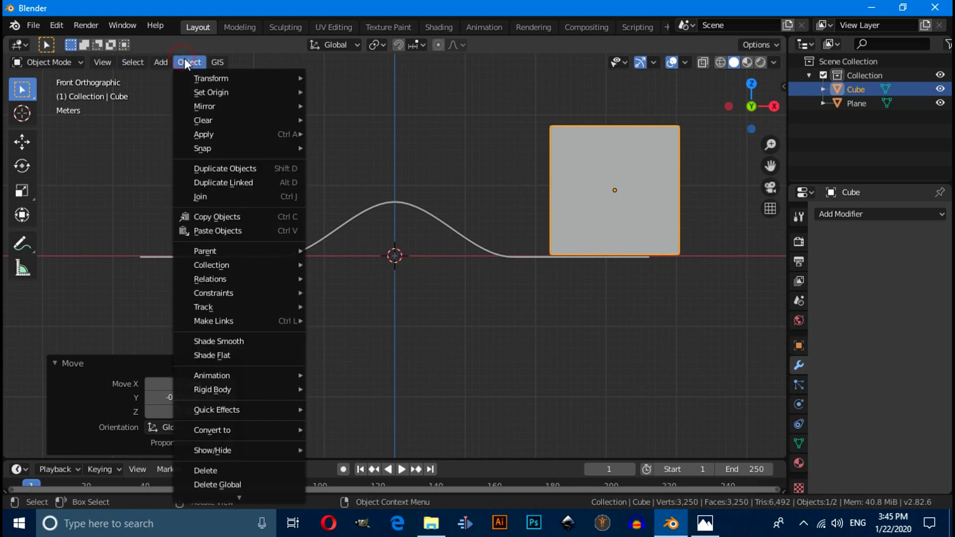
{"action": "left_click", "coordinate": [100, 181]}
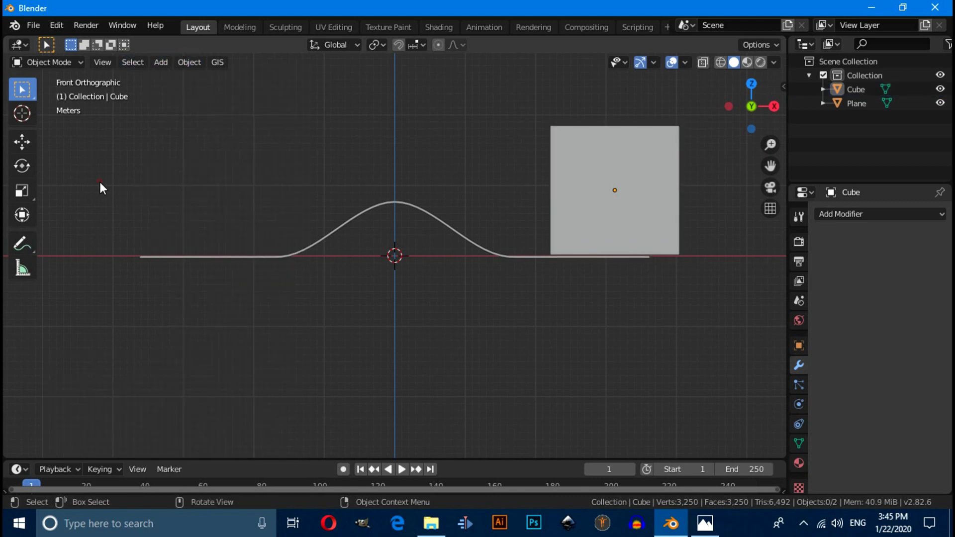
{"action": "key", "text": "F4"}
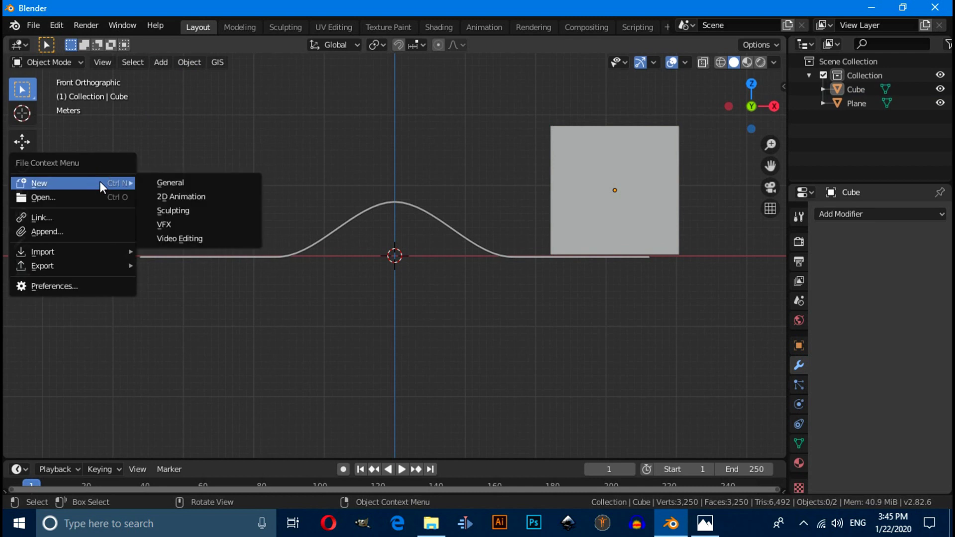
{"action": "left_click", "coordinate": [75, 285]}
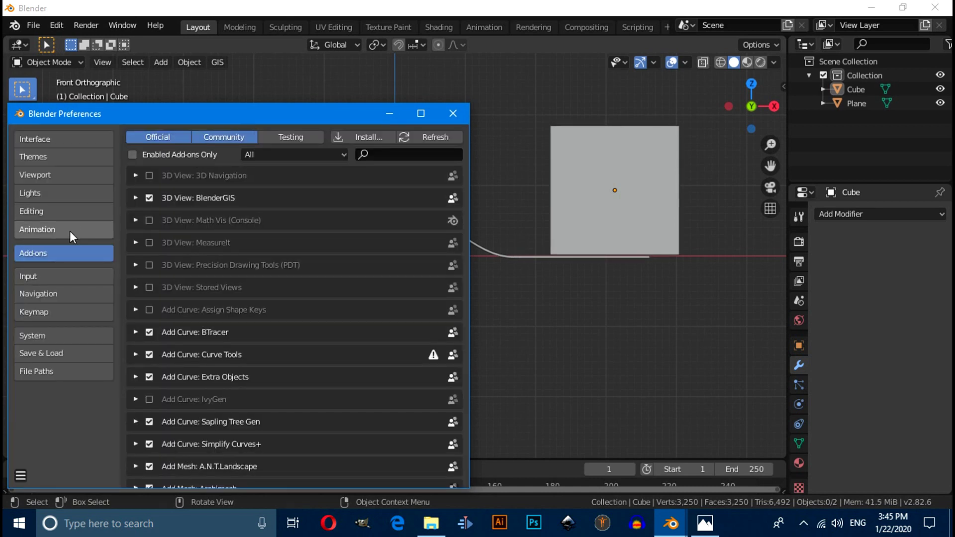
{"action": "left_click", "coordinate": [402, 155]}
{"action": "type", "text": "ce"}
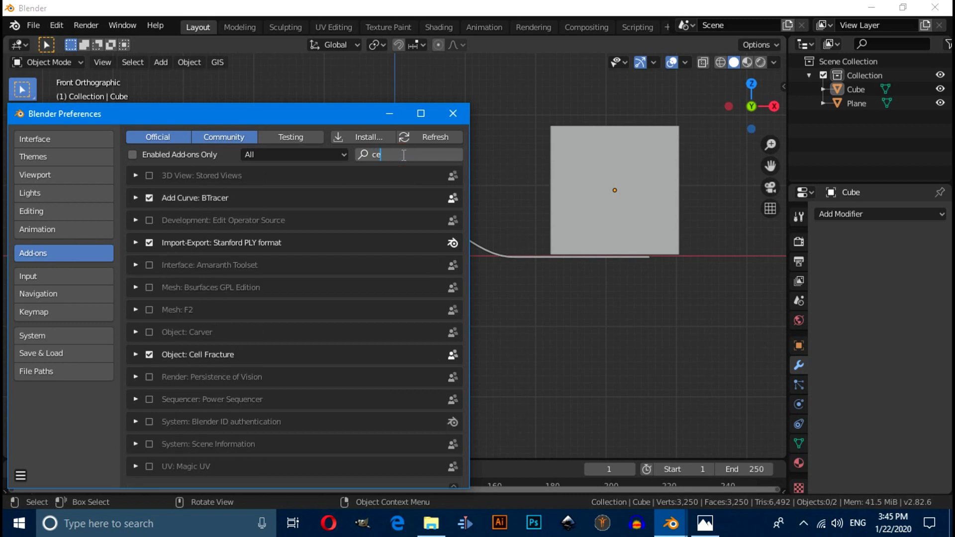
{"action": "type", "text": "ll"}
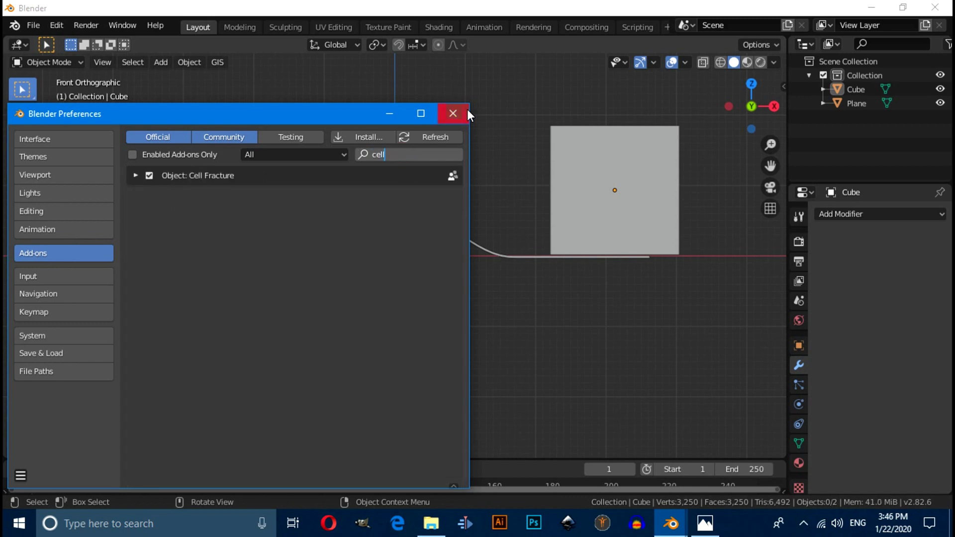
{"action": "left_click", "coordinate": [451, 114]}
Break the cube into pieces with Cell Fracture, using Own Verts as the point source
{"action": "left_click", "coordinate": [581, 163]}
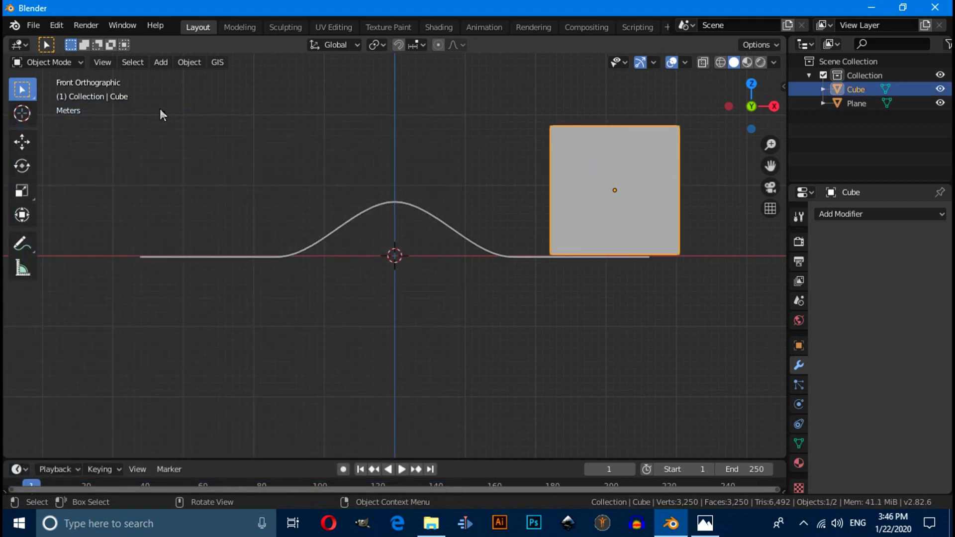
{"action": "left_click", "coordinate": [185, 64]}
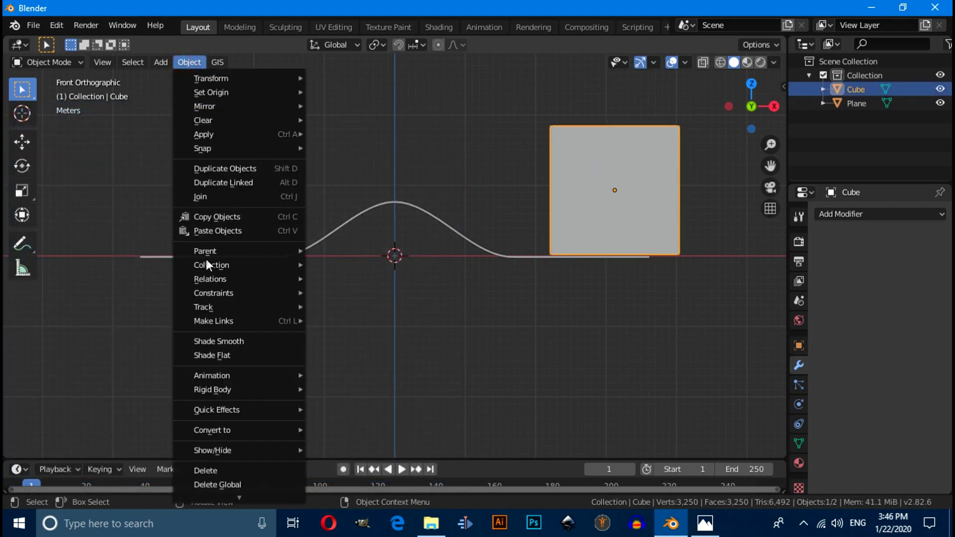
{"action": "mouse_move", "coordinate": [205, 413]}
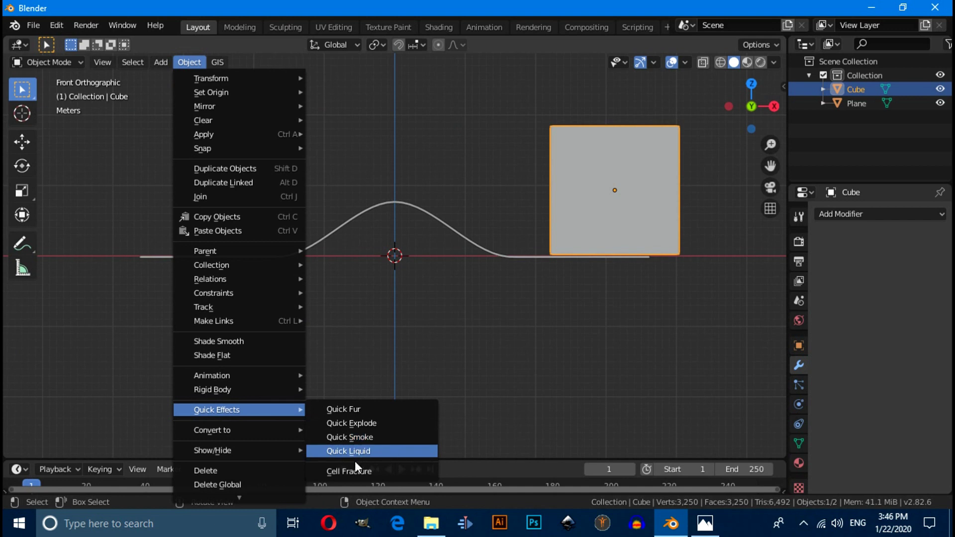
{"action": "left_click", "coordinate": [340, 473]}
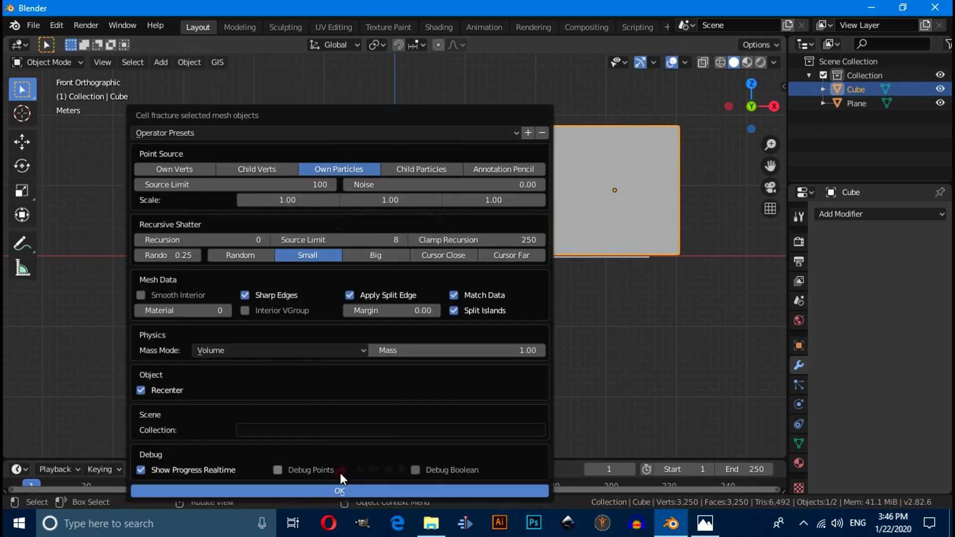
{"action": "left_click", "coordinate": [164, 171]}
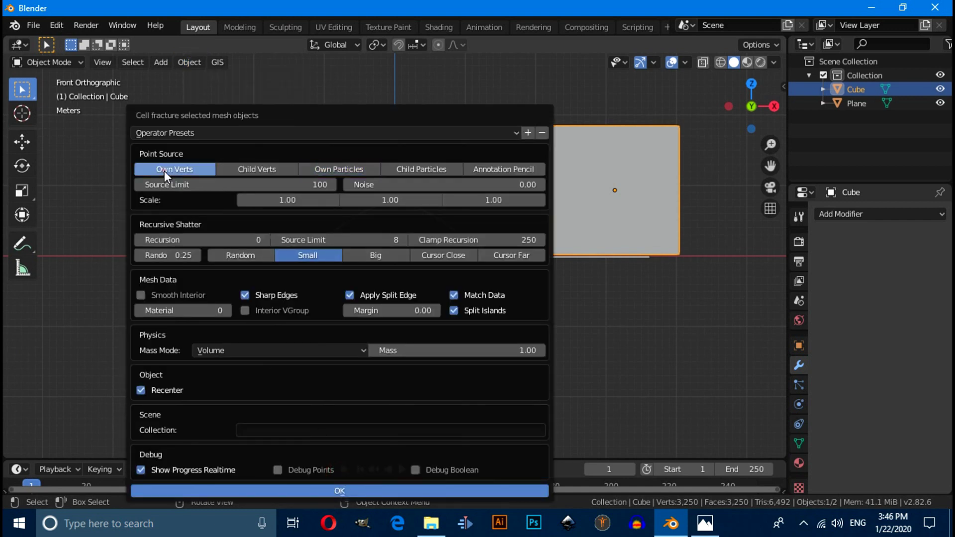
{"action": "left_click", "coordinate": [315, 492]}
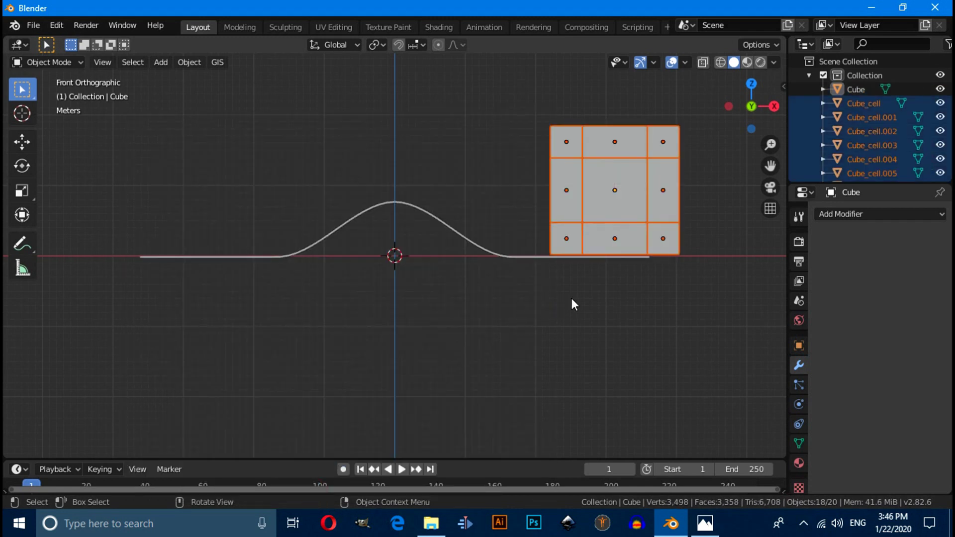
Move the selected fractured cube pieces into a new collection named "small cubes"
{"action": "key", "text": "m"}
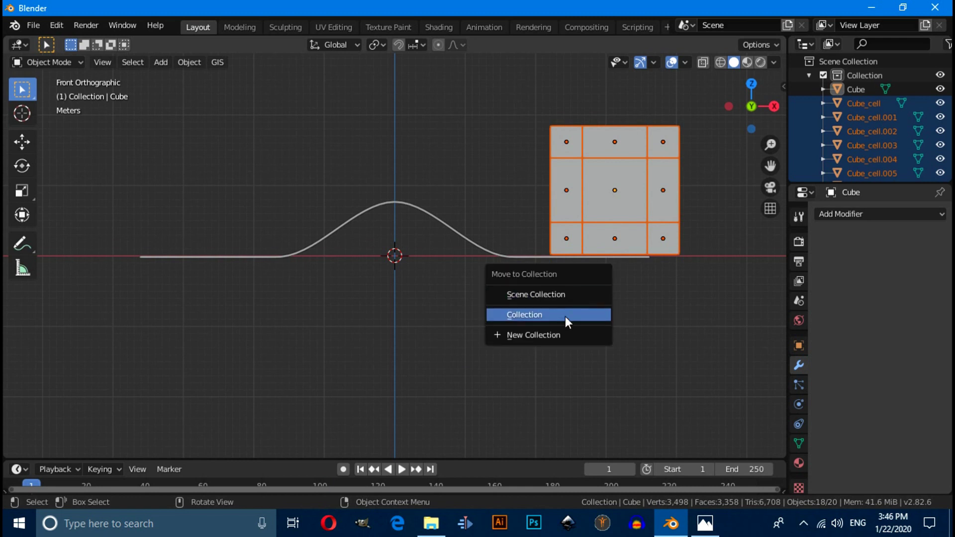
{"action": "left_click", "coordinate": [522, 337]}
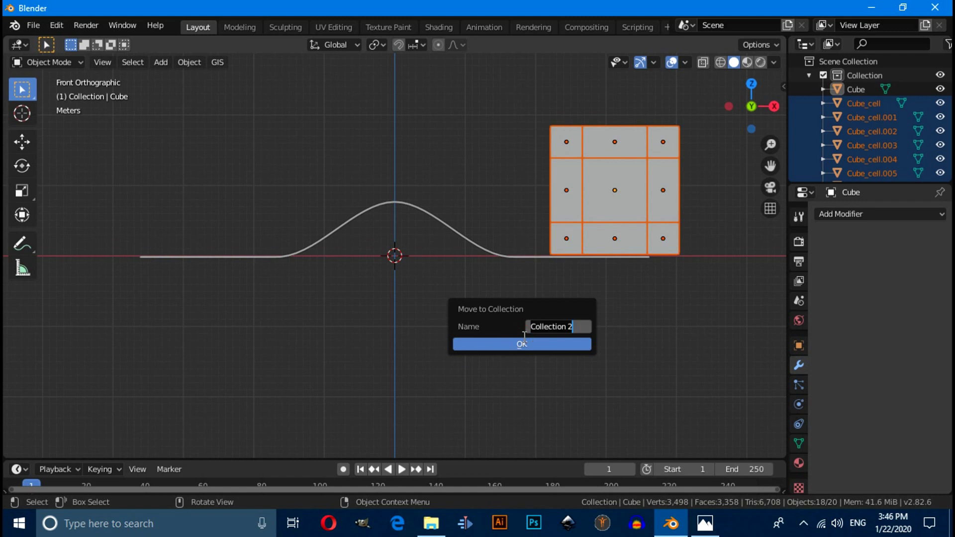
{"action": "type", "text": "small cubes"}
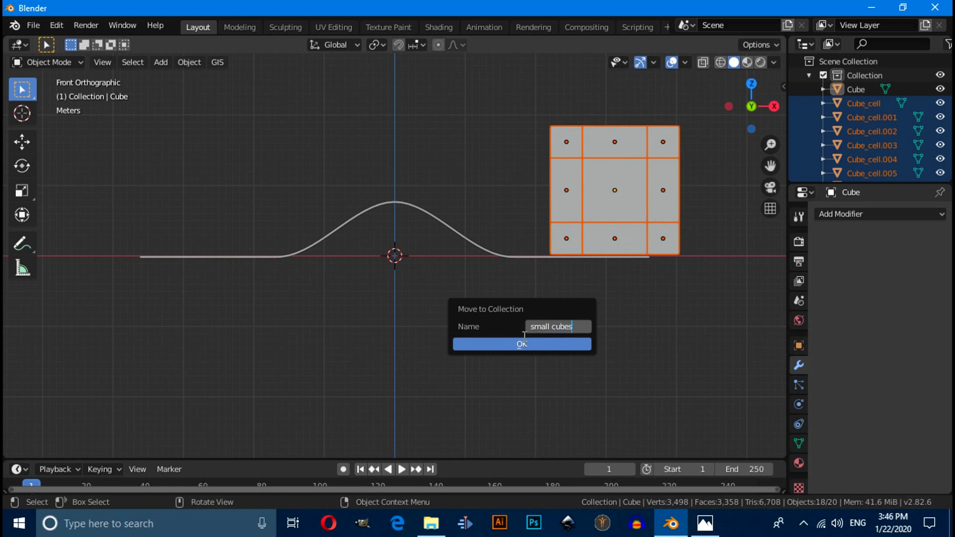
{"action": "key", "text": "Return"}
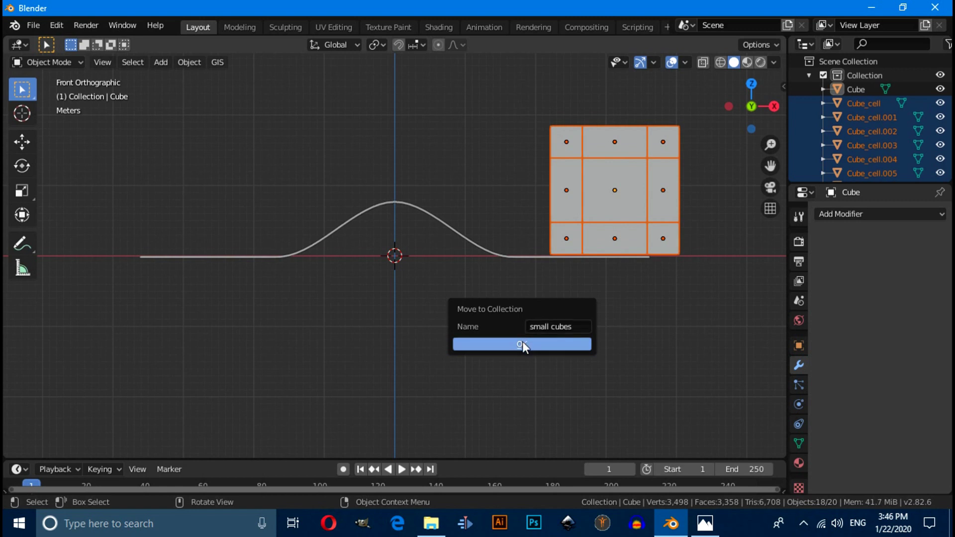
{"action": "left_click", "coordinate": [512, 342]}
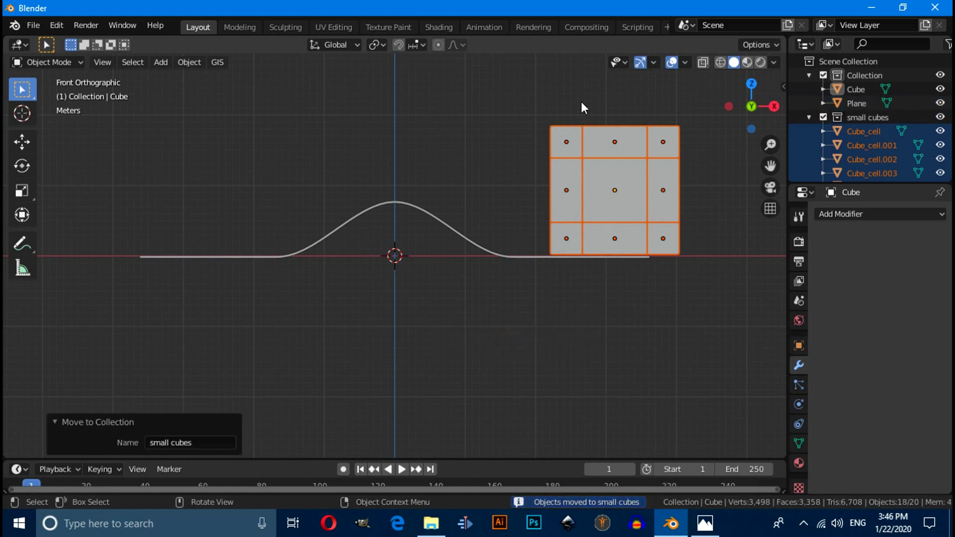
Delete the original unfractured cube, keeping the fractured pieces, and return to the front view
{"action": "left_click", "coordinate": [869, 87]}
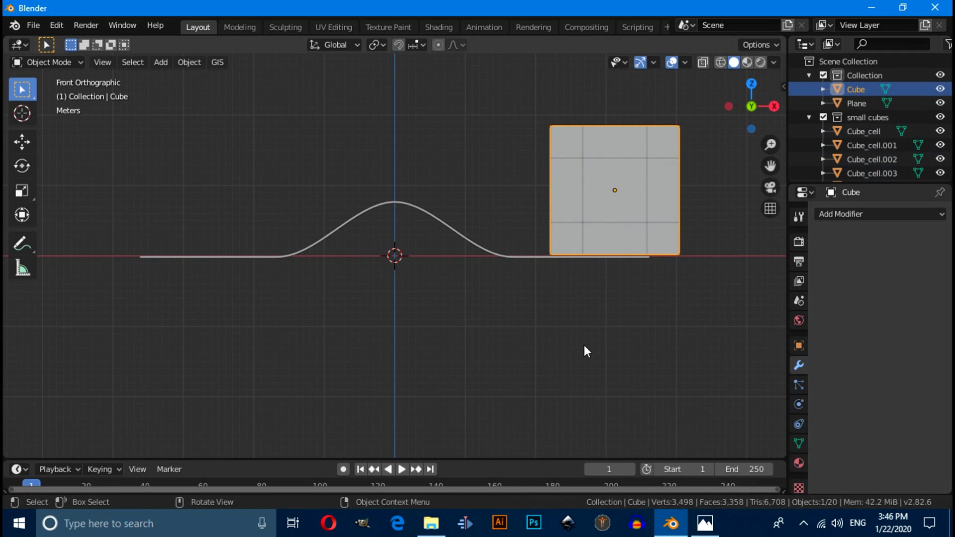
{"action": "key", "text": "Delete"}
{"action": "middle_click_drag", "start_coordinate": [531, 309], "coordinate": [533, 363]}
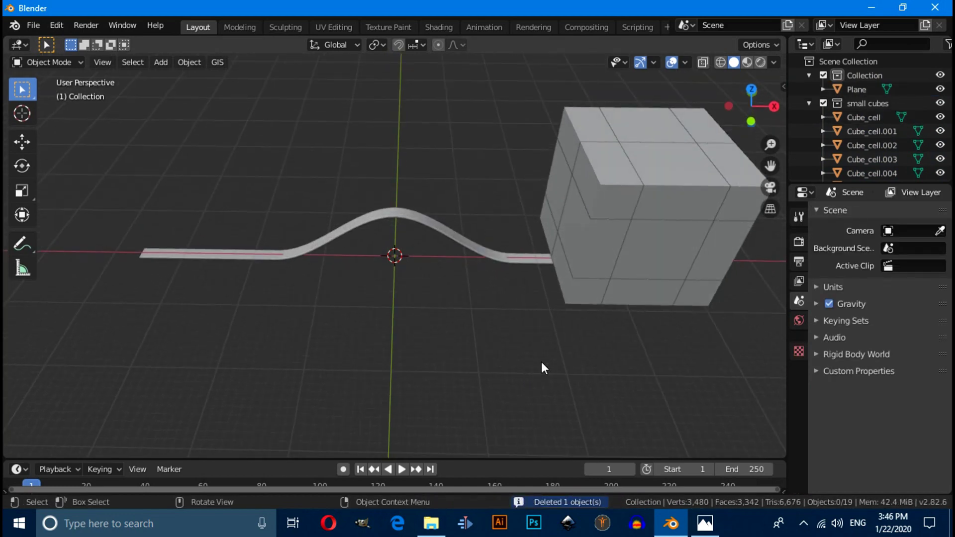
{"action": "key", "text": "KP_1"}
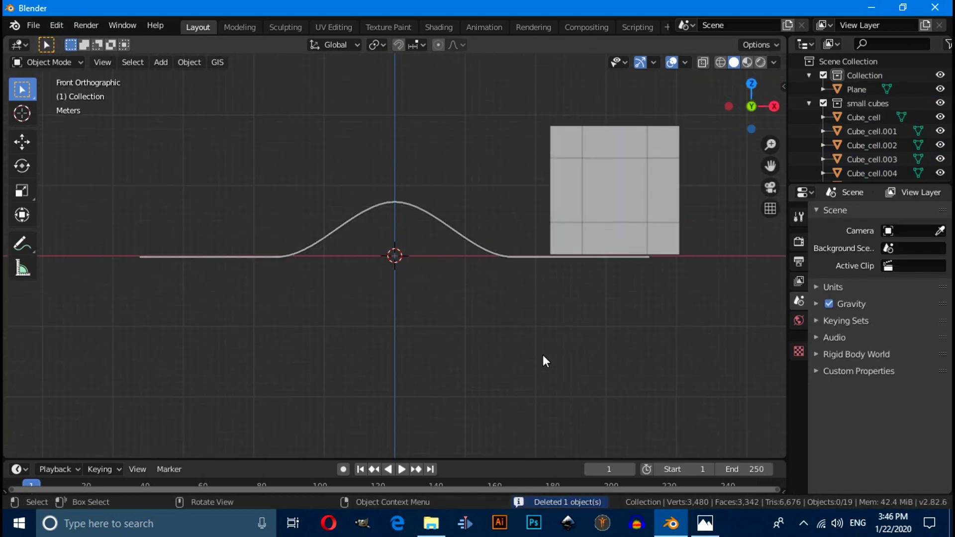
Hide the humped track plane so only the fractured cube remains in the viewport
{"action": "left_click", "coordinate": [471, 236]}
{"action": "middle_click_drag", "start_coordinate": [323, 209], "coordinate": [327, 246]}
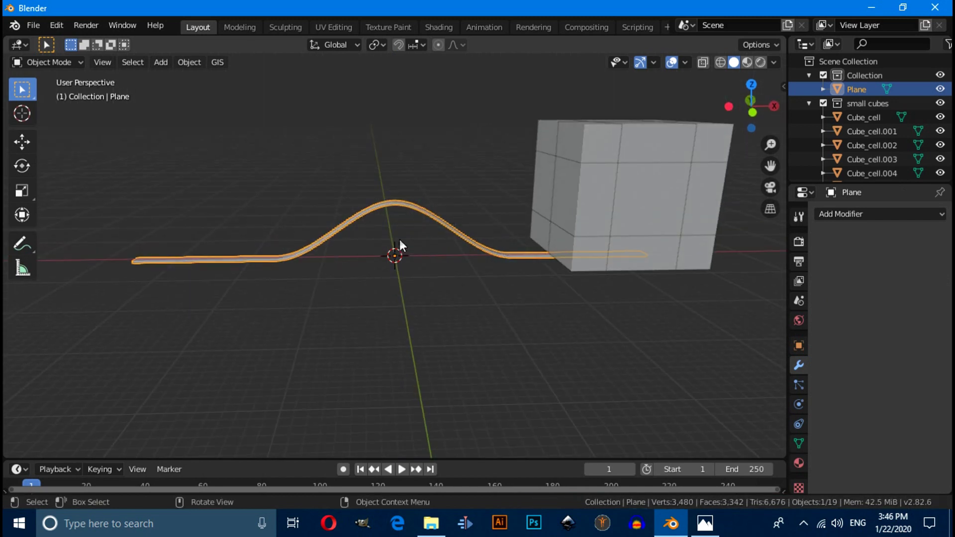
{"action": "key", "text": "h"}
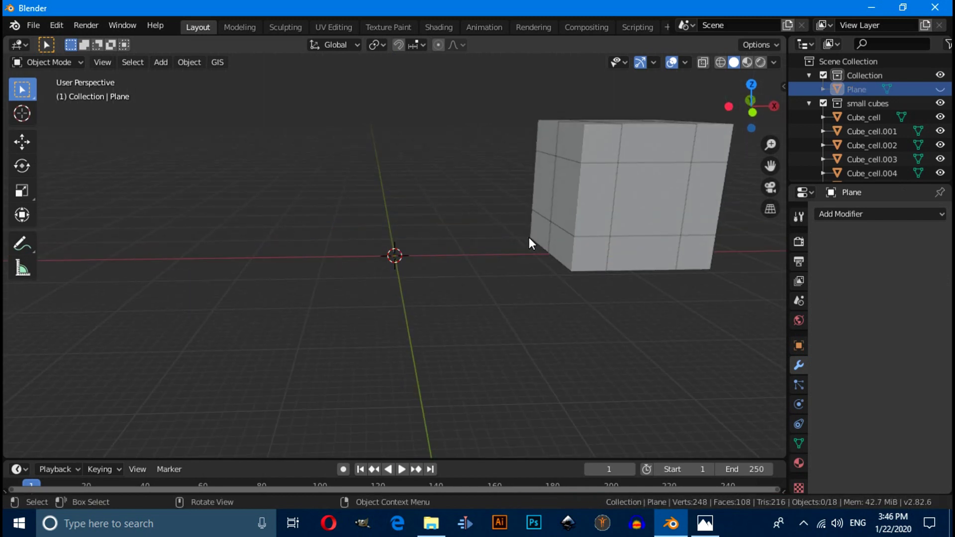
Set the origin of all the cube pieces to their own geometry using Origin to Geometry
{"action": "key", "text": "KP_1"}
{"action": "left_click_drag", "start_coordinate": [495, 90], "coordinate": [739, 312]}
{"action": "middle_click_drag", "start_coordinate": [695, 278], "coordinate": [554, 302], "text": "shift"}
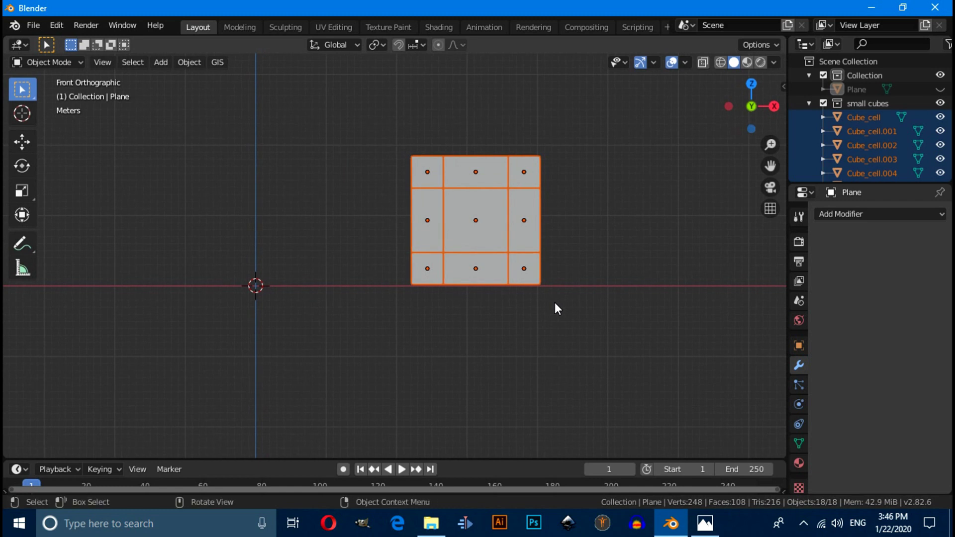
{"action": "left_click", "coordinate": [184, 66]}
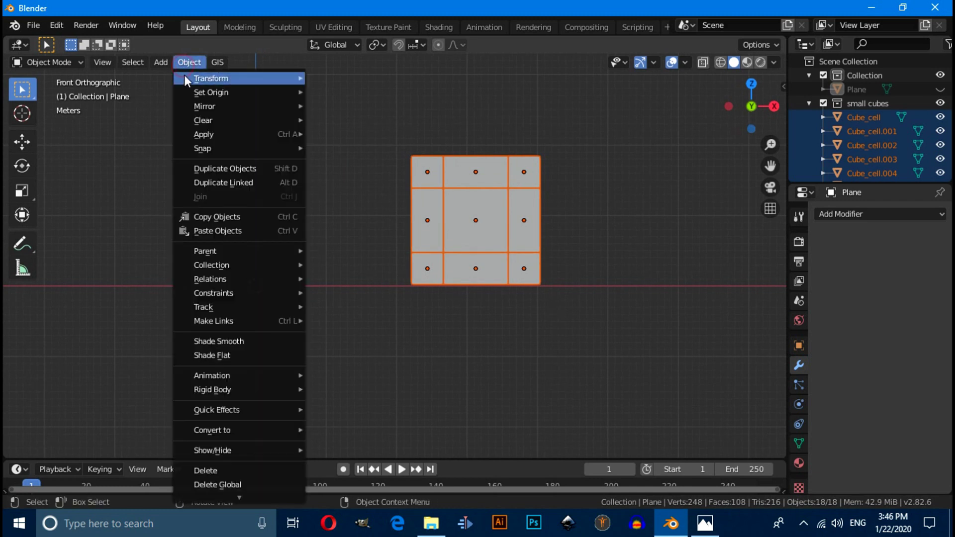
{"action": "mouse_move", "coordinate": [204, 97]}
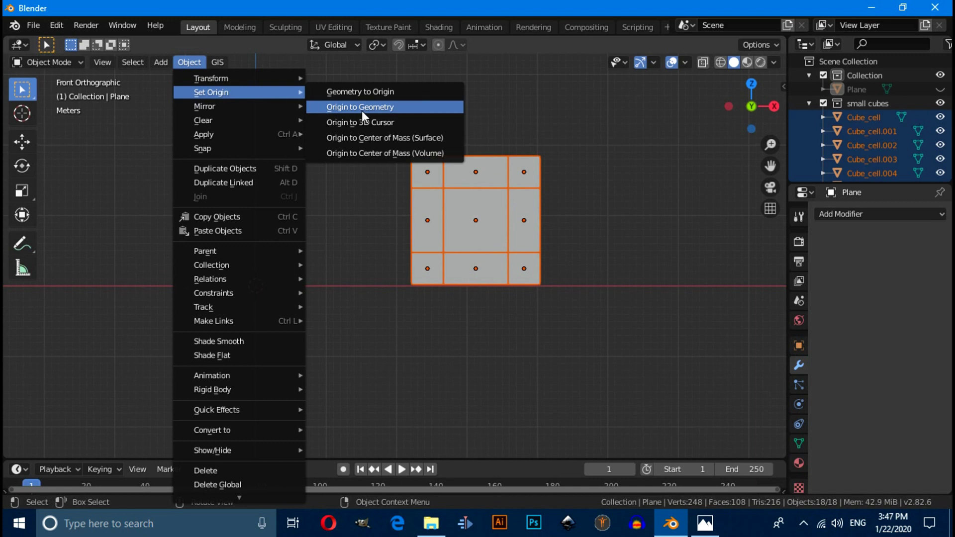
{"action": "left_click", "coordinate": [387, 110]}
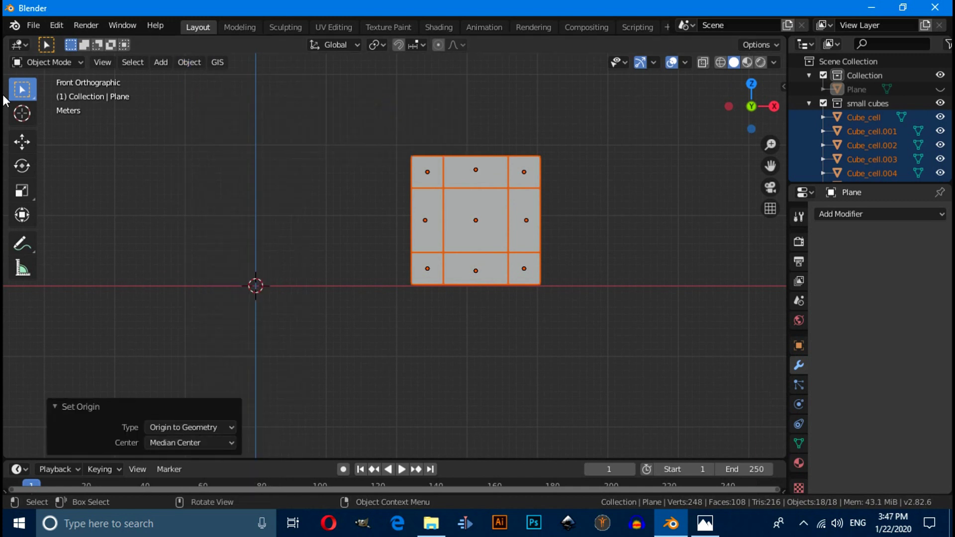
{"action": "left_click", "coordinate": [498, 314]}
Add active Rigid Body physics to the front middle-row cube piece nearest the world origin
{"action": "left_click", "coordinate": [424, 230]}
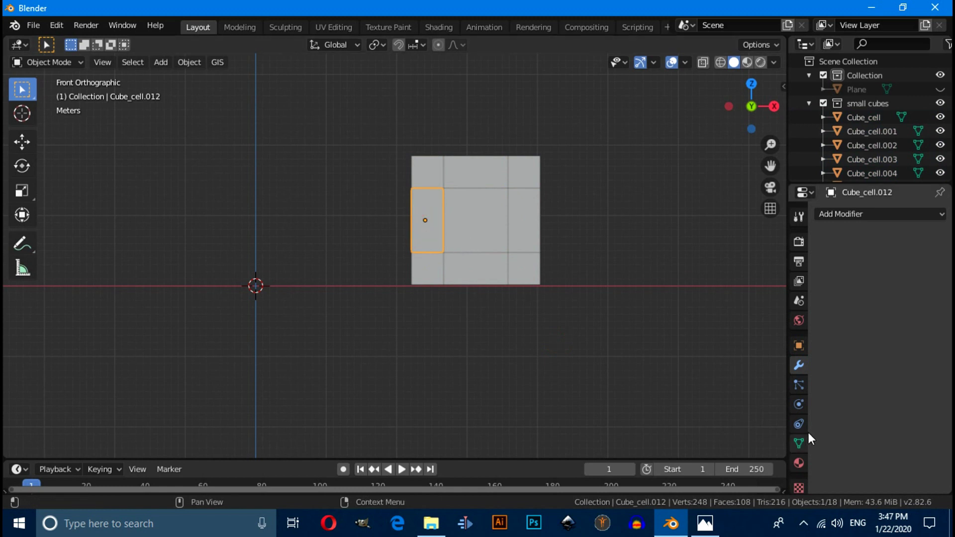
{"action": "left_click", "coordinate": [794, 403]}
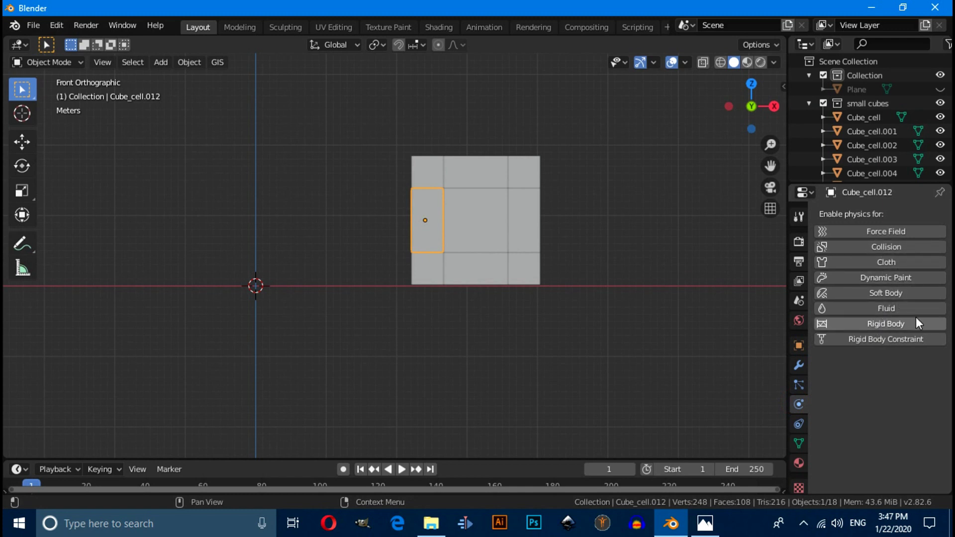
{"action": "left_click", "coordinate": [887, 326]}
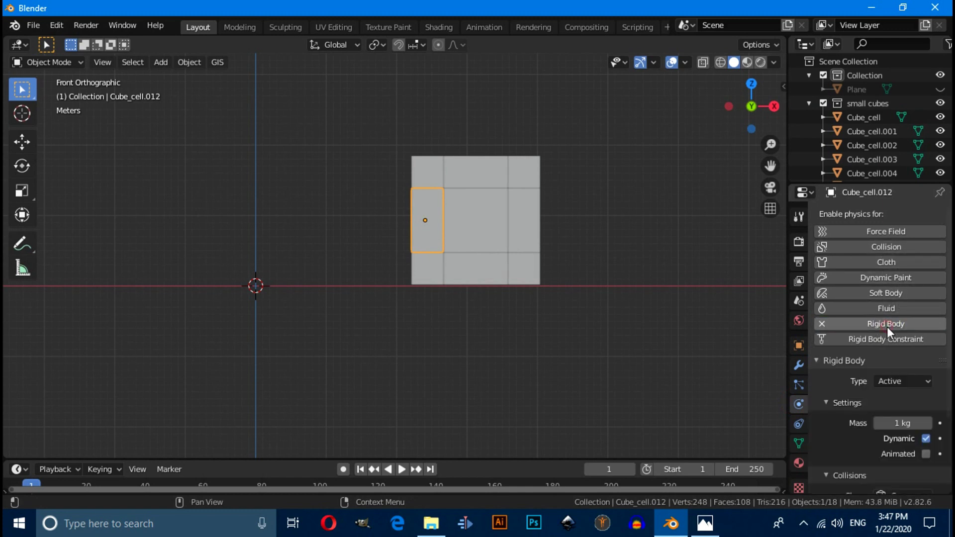
Enable Deactivation with Start Deactivated in the rigid body dynamics of the selected piece
{"action": "scroll", "coordinate": [883, 383], "scroll_direction": "down", "scroll_amount": 2}
{"action": "scroll", "coordinate": [882, 383], "scroll_direction": "down", "scroll_amount": 5}
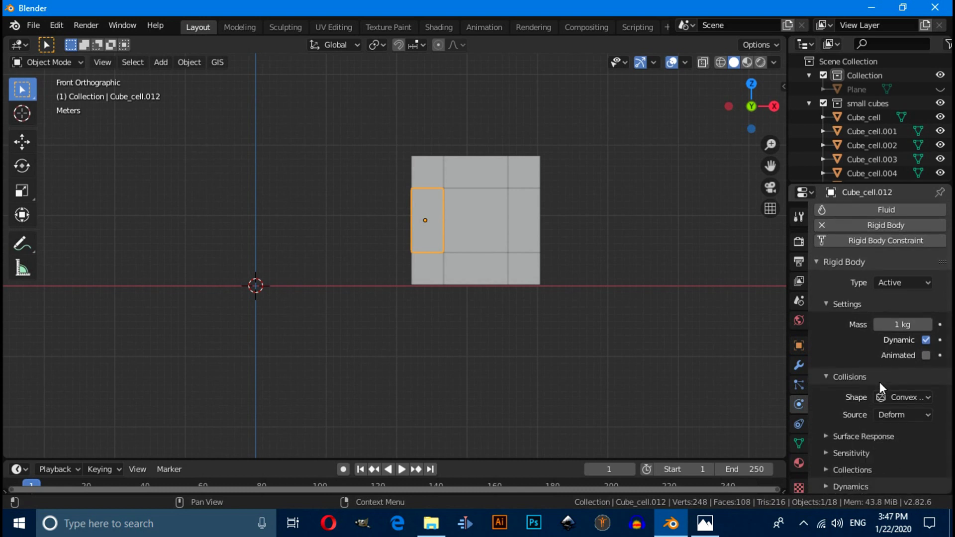
{"action": "left_click", "coordinate": [836, 487]}
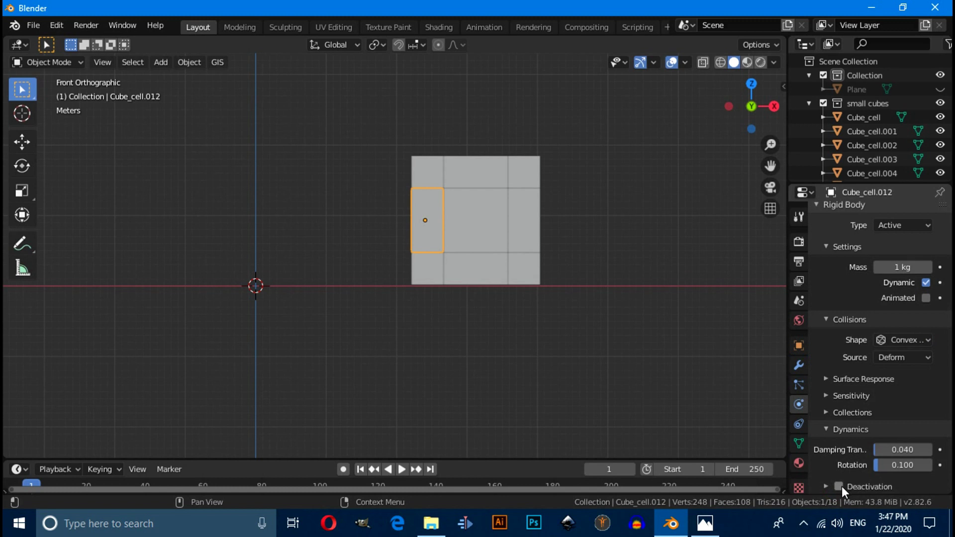
{"action": "left_click", "coordinate": [840, 486]}
{"action": "left_click", "coordinate": [828, 487]}
{"action": "scroll", "coordinate": [832, 463], "scroll_direction": "down", "scroll_amount": 2}
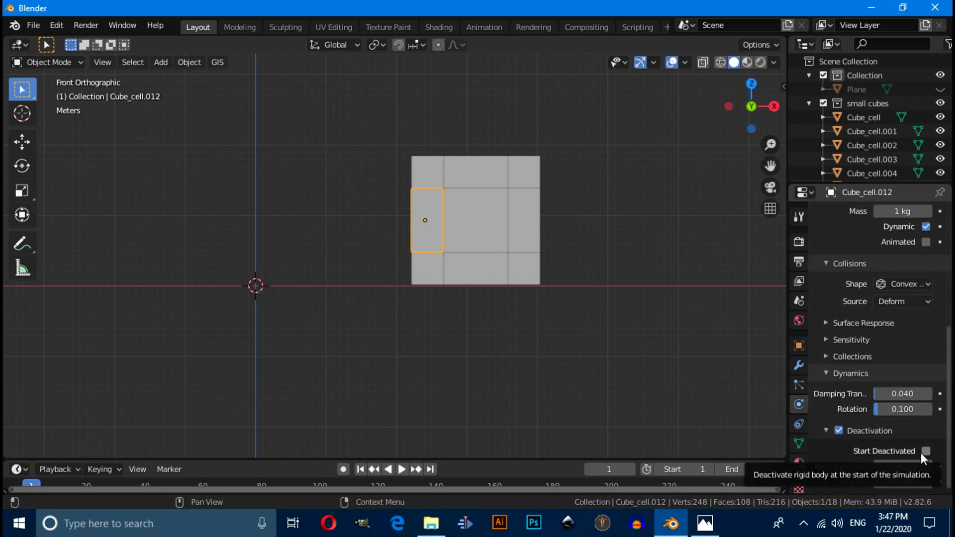
{"action": "left_click", "coordinate": [926, 450]}
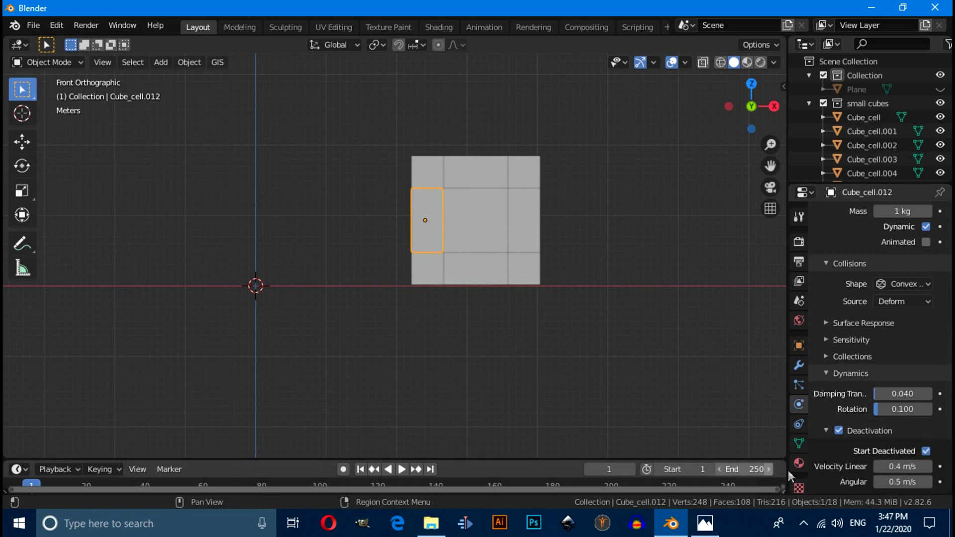
Copy the rigid body settings from the active piece to all the other cube pieces
{"action": "left_click_drag", "start_coordinate": [341, 115], "coordinate": [666, 350]}
{"action": "middle_click_drag", "start_coordinate": [586, 304], "coordinate": [579, 359]}
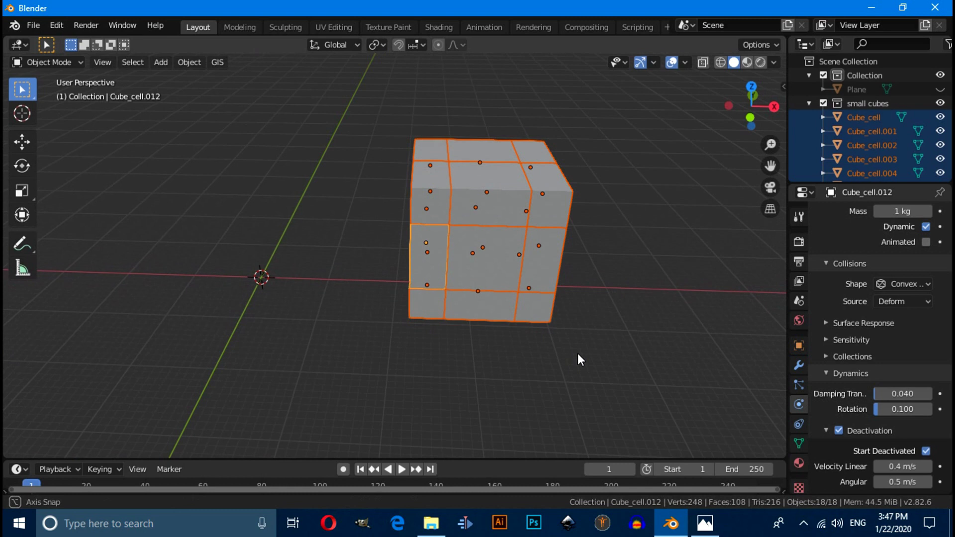
{"action": "left_click", "coordinate": [187, 62]}
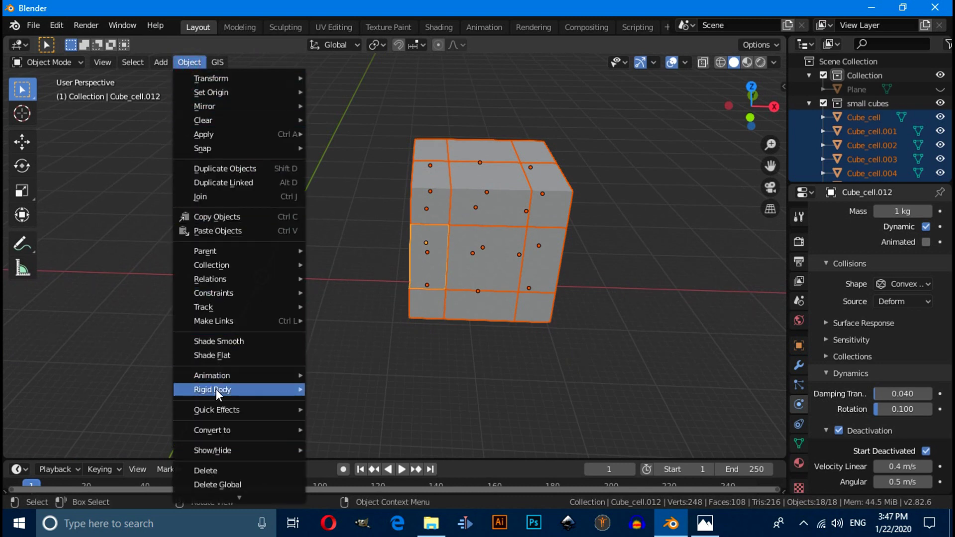
{"action": "mouse_move", "coordinate": [214, 390]}
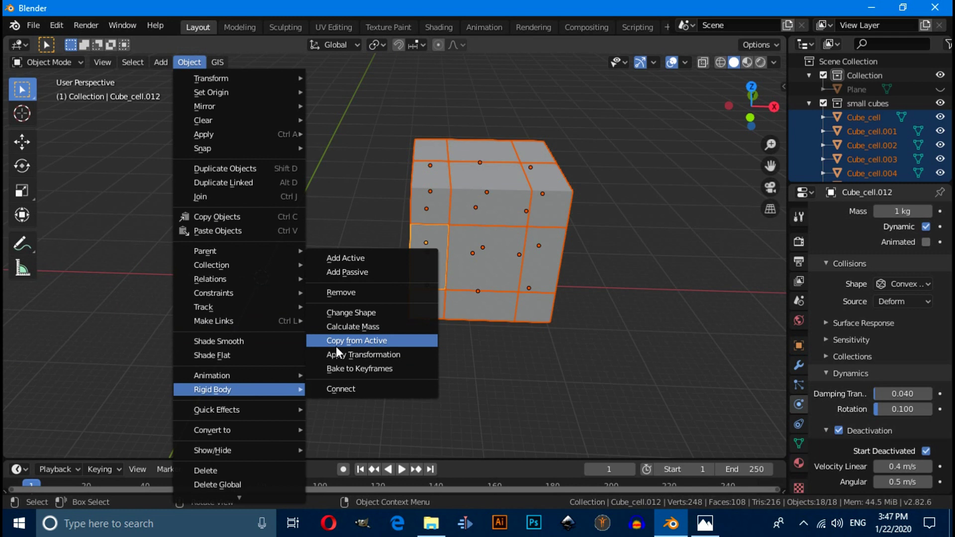
{"action": "left_click", "coordinate": [367, 342]}
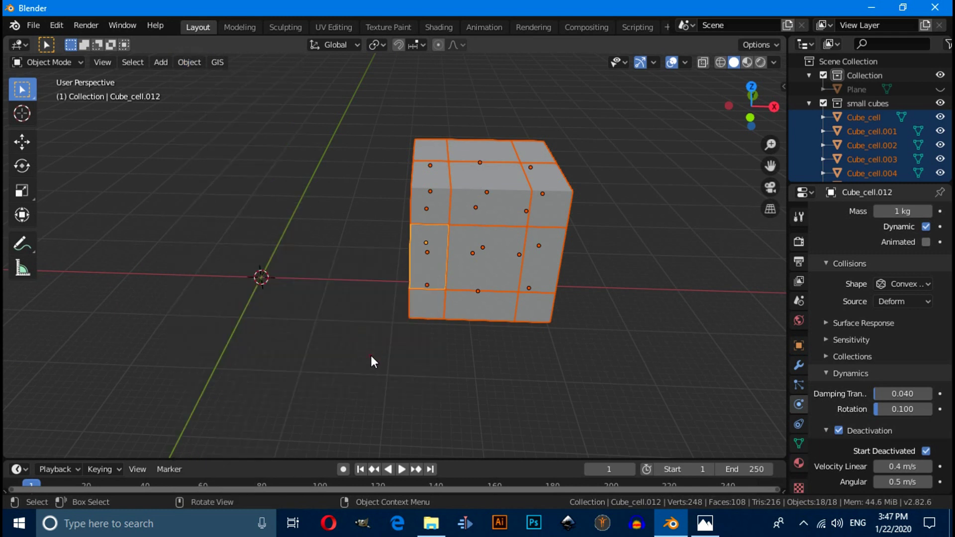
{"action": "left_click", "coordinate": [371, 355]}
Add a UV sphere at the world origin in front view
{"action": "key", "text": "KP_1"}
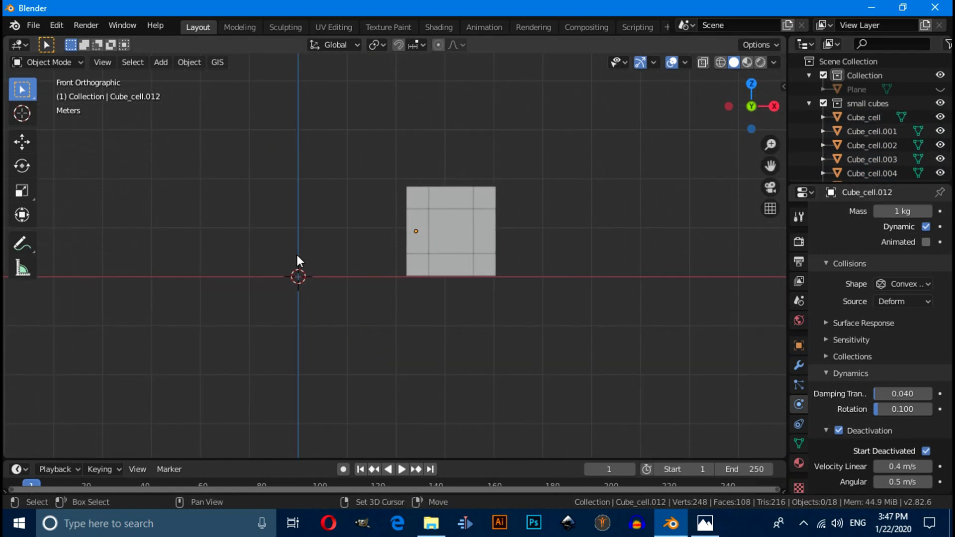
{"action": "key", "text": "shift+a"}
{"action": "mouse_move", "coordinate": [237, 240]}
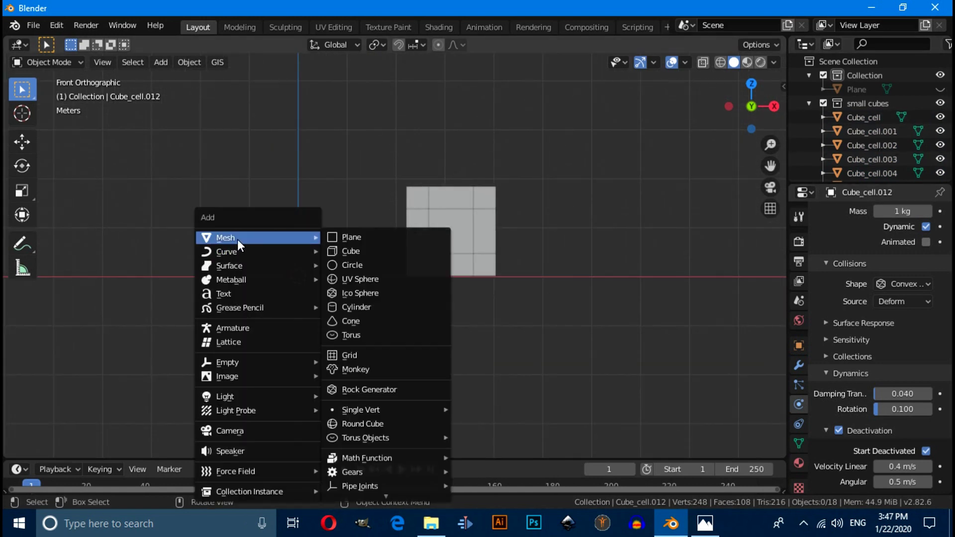
{"action": "left_click", "coordinate": [381, 280]}
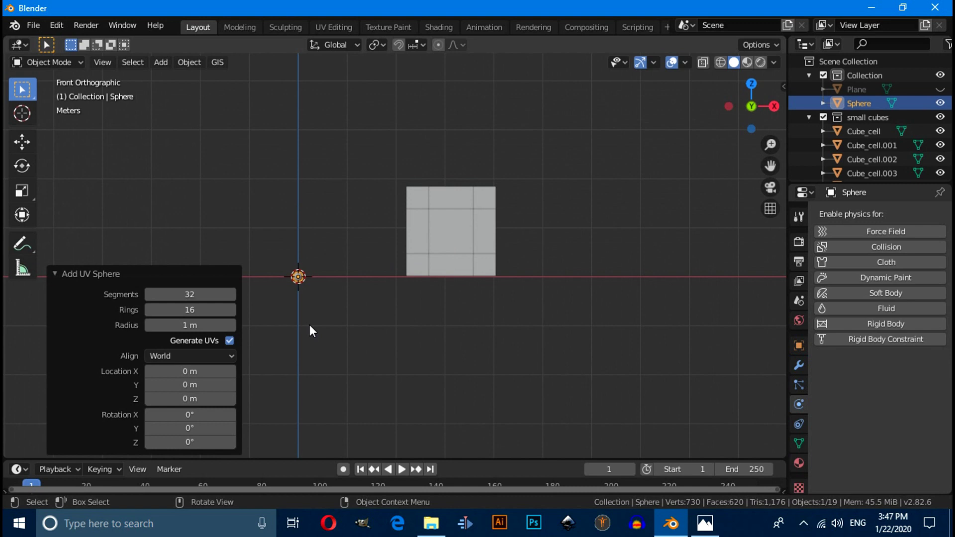
Scale the sphere's mesh up by about 8.577 in Edit Mode and return to Object Mode
{"action": "key", "text": "Tab"}
{"action": "key", "text": "s"}
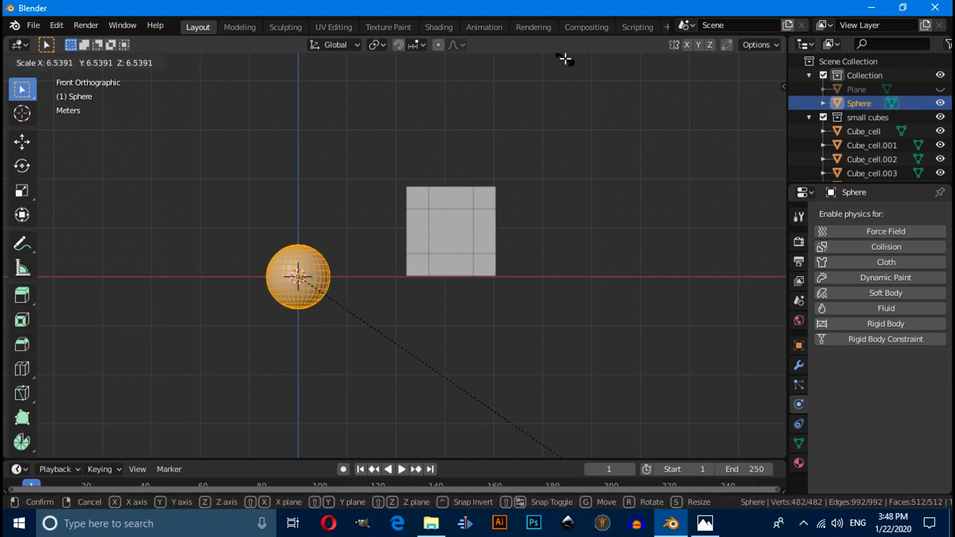
{"action": "left_click", "coordinate": [649, 114]}
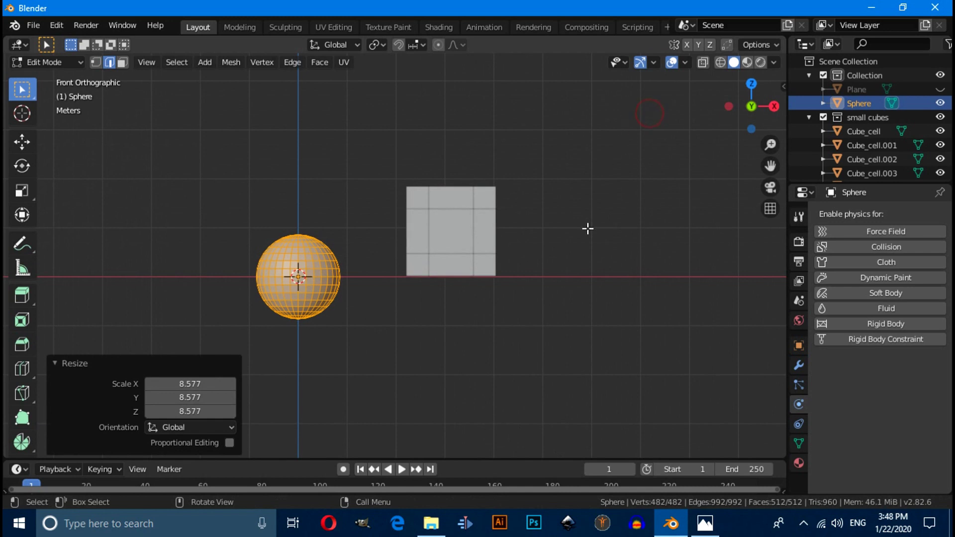
{"action": "right_click", "coordinate": [256, 131]}
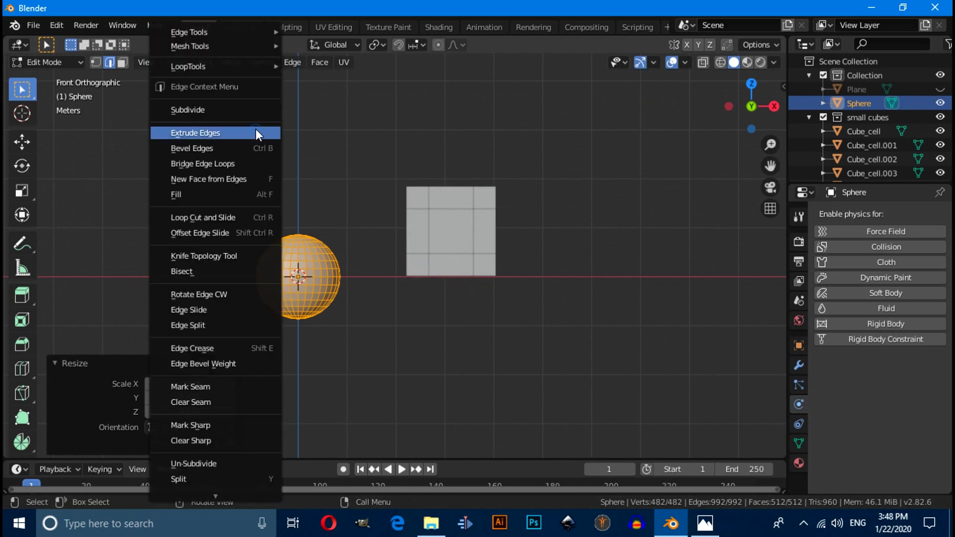
{"action": "left_click", "coordinate": [62, 62]}
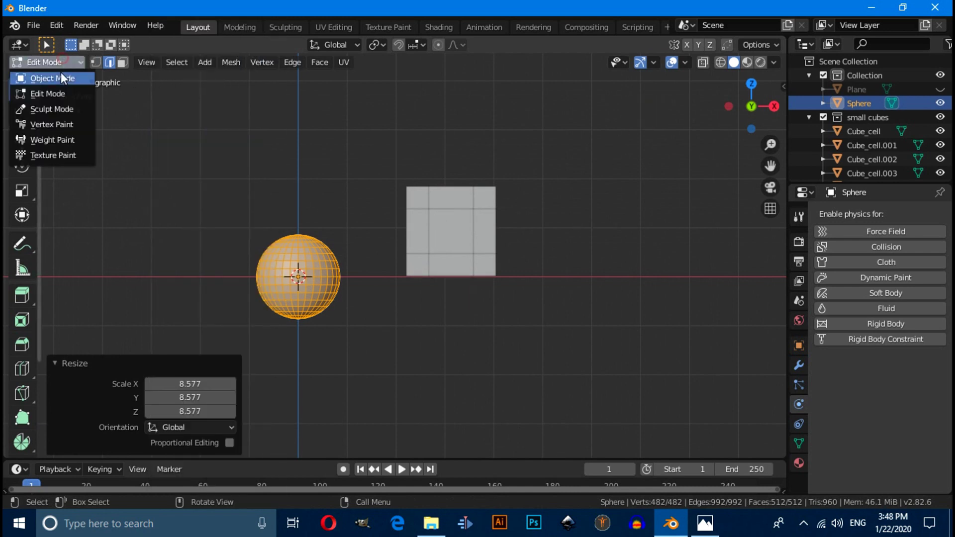
{"action": "left_click", "coordinate": [56, 76]}
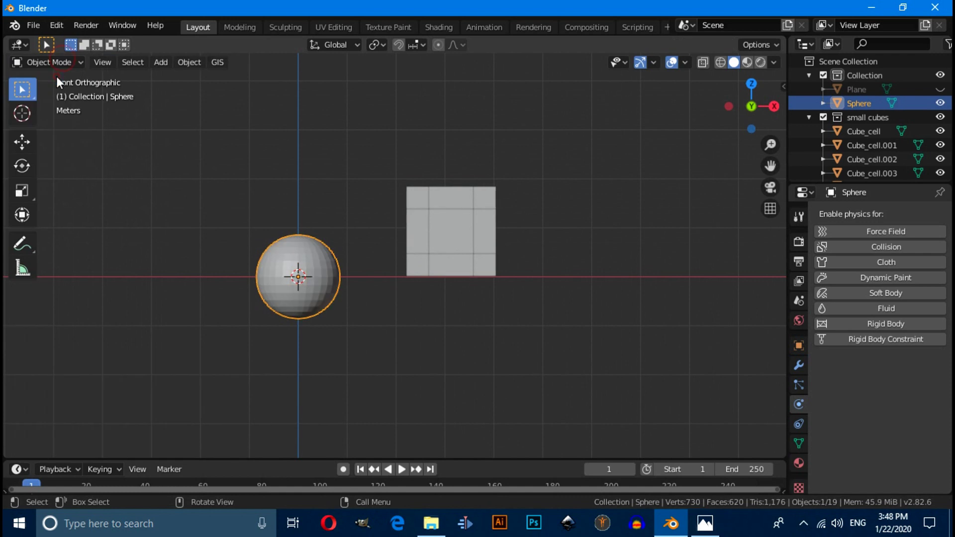
Enable Auto Smooth in the sphere's normals settings and shade the sphere smooth
{"action": "left_click", "coordinate": [802, 447]}
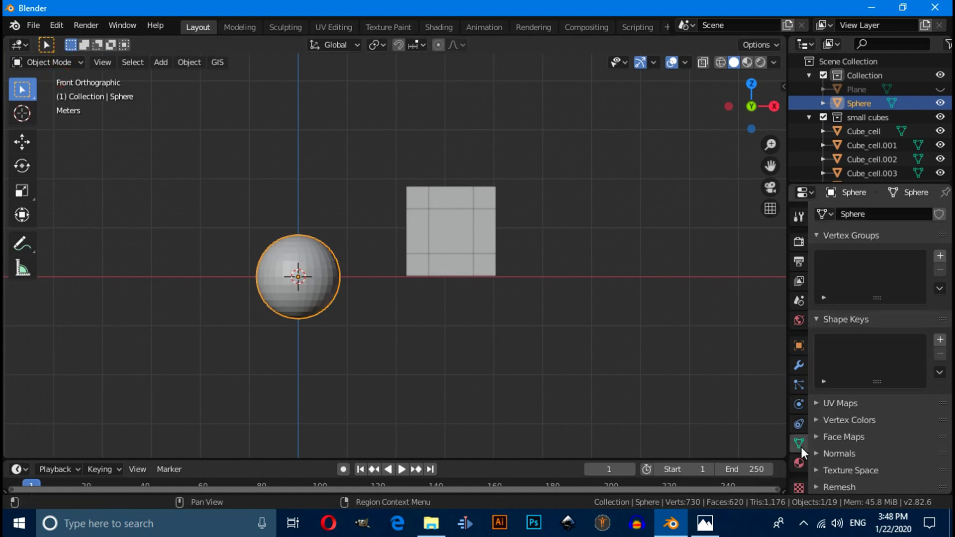
{"action": "left_click", "coordinate": [819, 459]}
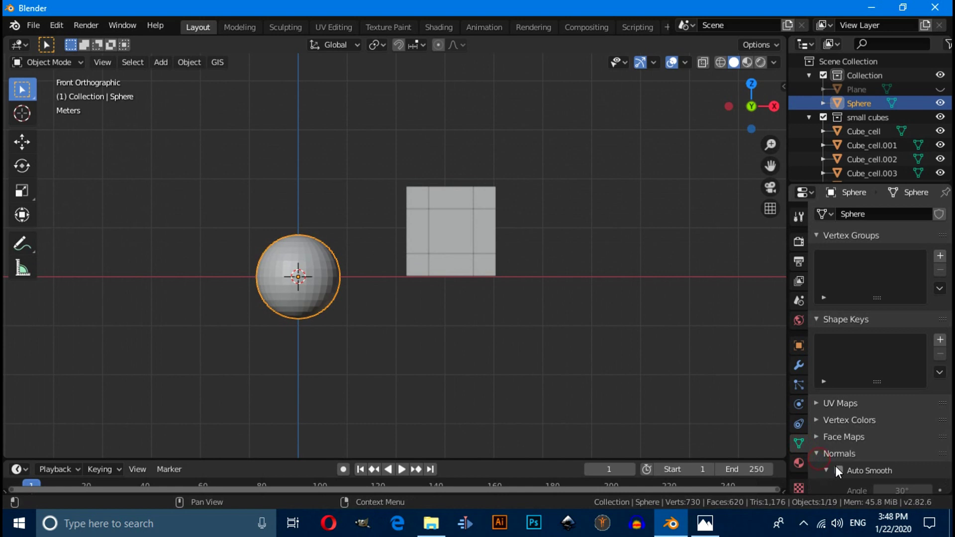
{"action": "scroll", "coordinate": [831, 458], "scroll_direction": "down", "scroll_amount": 3}
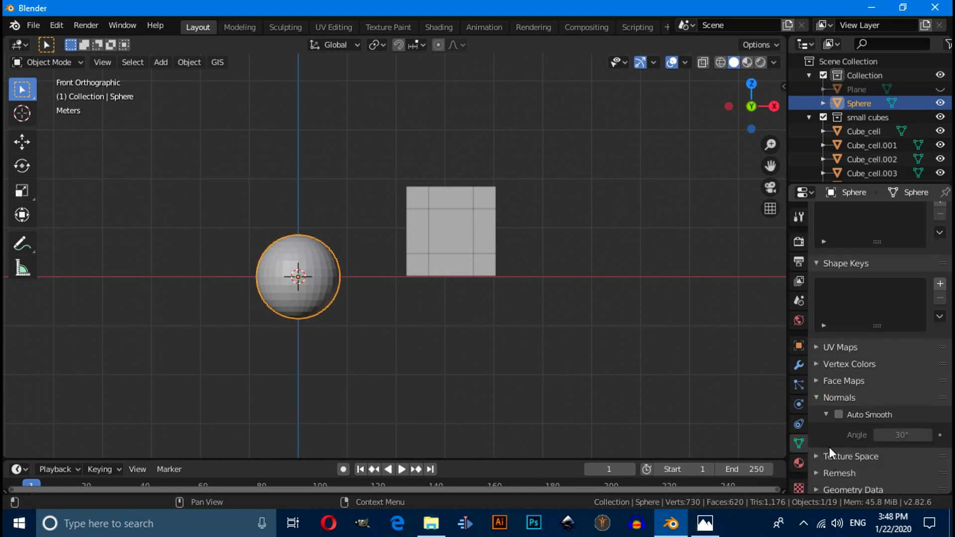
{"action": "left_click", "coordinate": [838, 415]}
{"action": "right_click", "coordinate": [278, 164]}
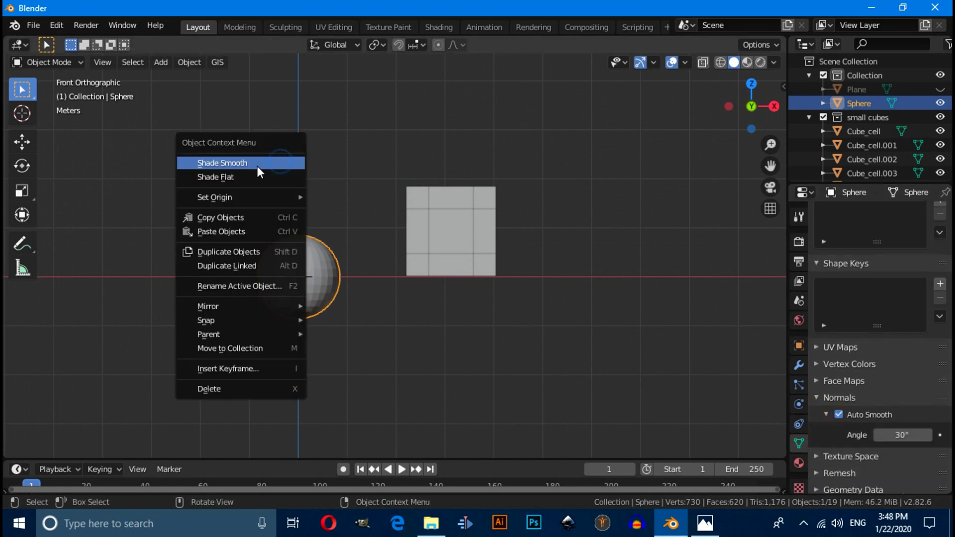
{"action": "left_click", "coordinate": [258, 164]}
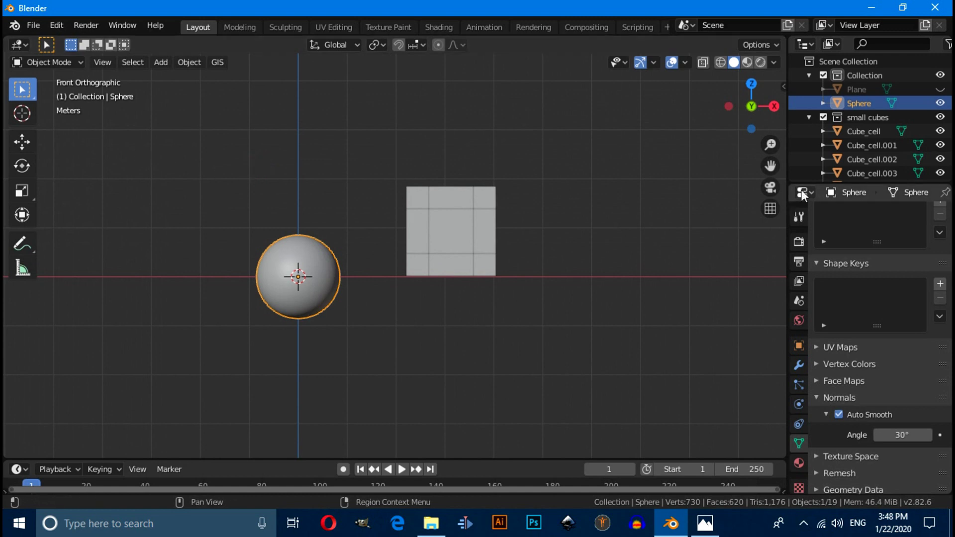
Unhide the Plane track and enlarge the timeline to set the animation's end frame to 150
{"action": "left_click", "coordinate": [940, 89]}
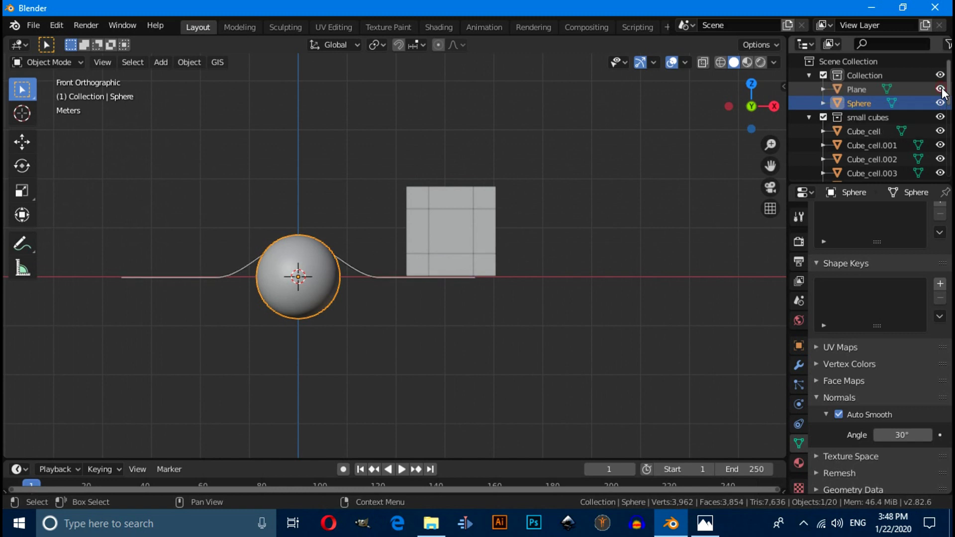
{"action": "left_click", "coordinate": [308, 306]}
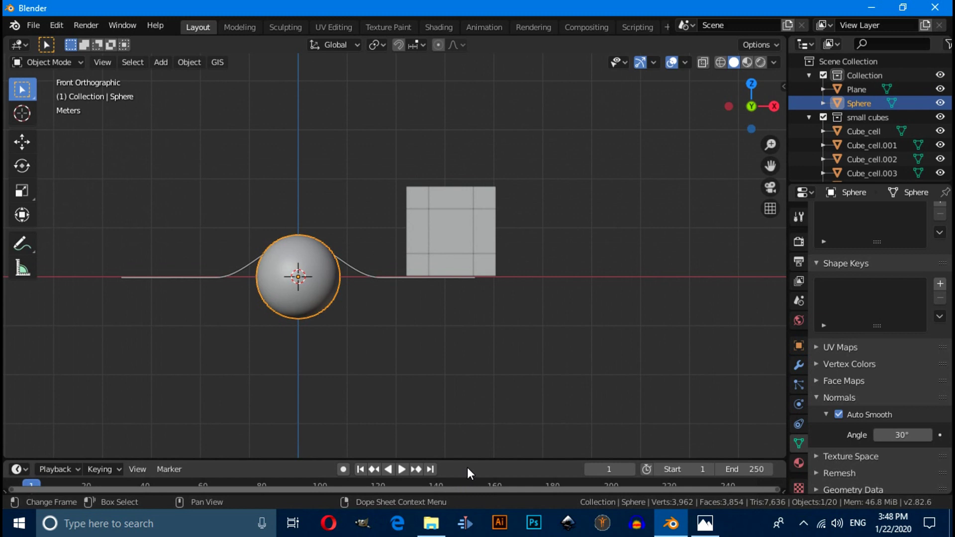
{"action": "left_click_drag", "start_coordinate": [463, 460], "coordinate": [465, 378]}
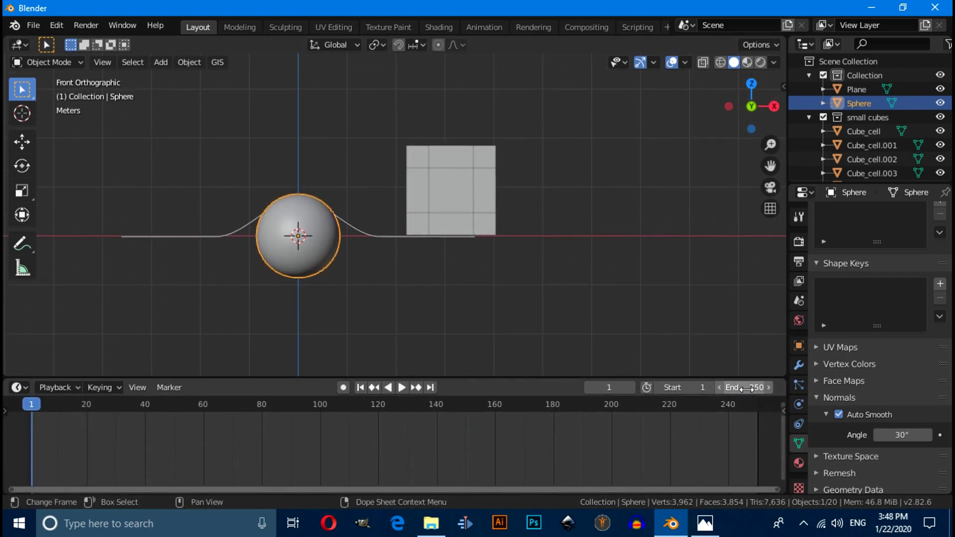
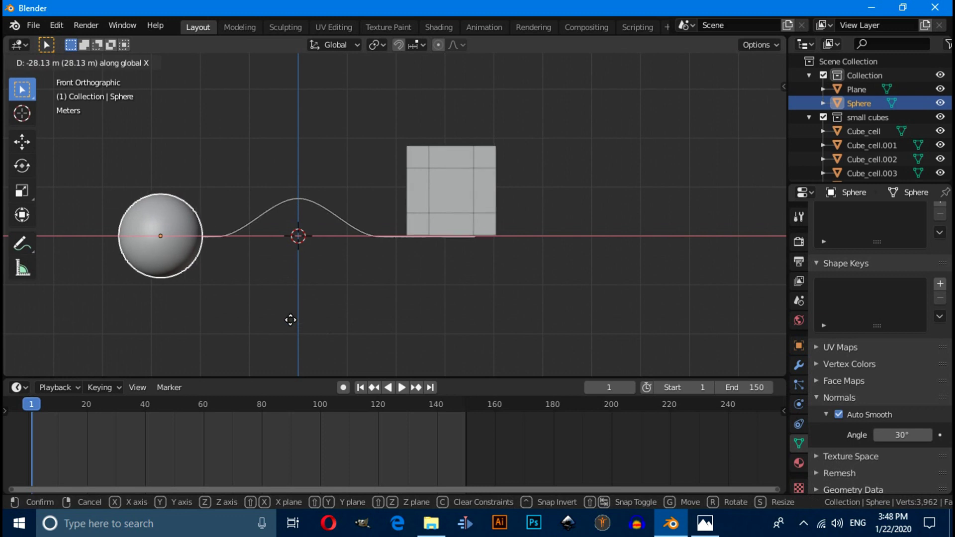
Move the sphere about -29.8 m along X and raise it about 8.28 m along Z onto the track's flat start
{"action": "left_click", "coordinate": [283, 320]}
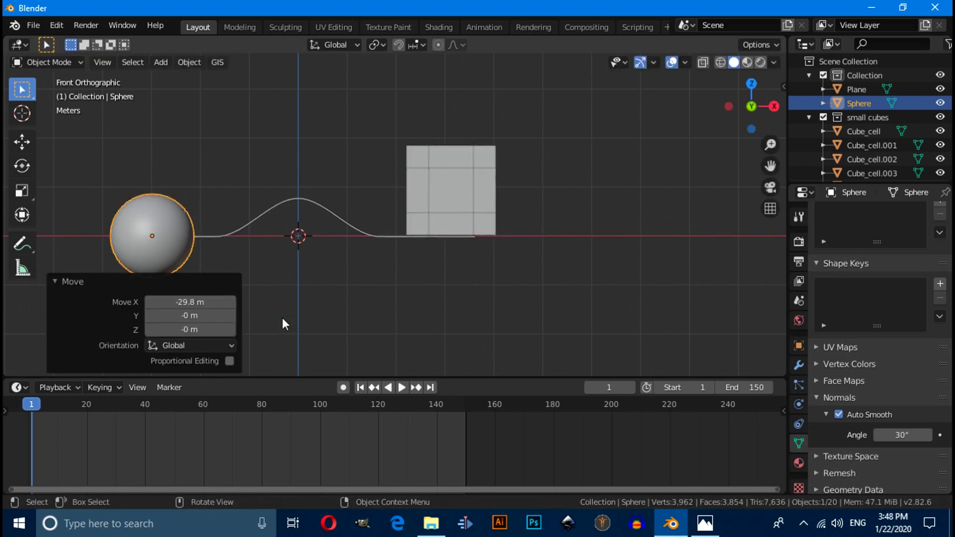
{"action": "key", "text": "g"}
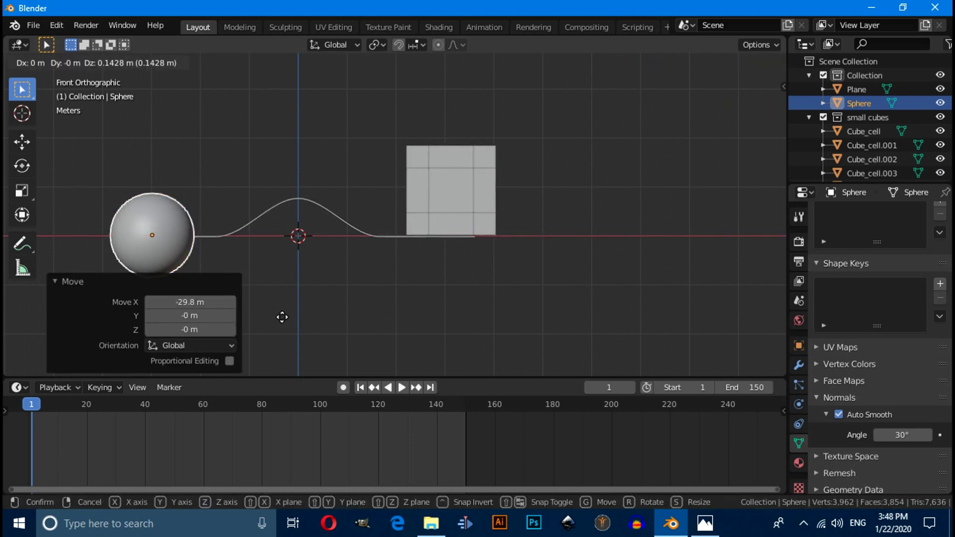
{"action": "key", "text": "z"}
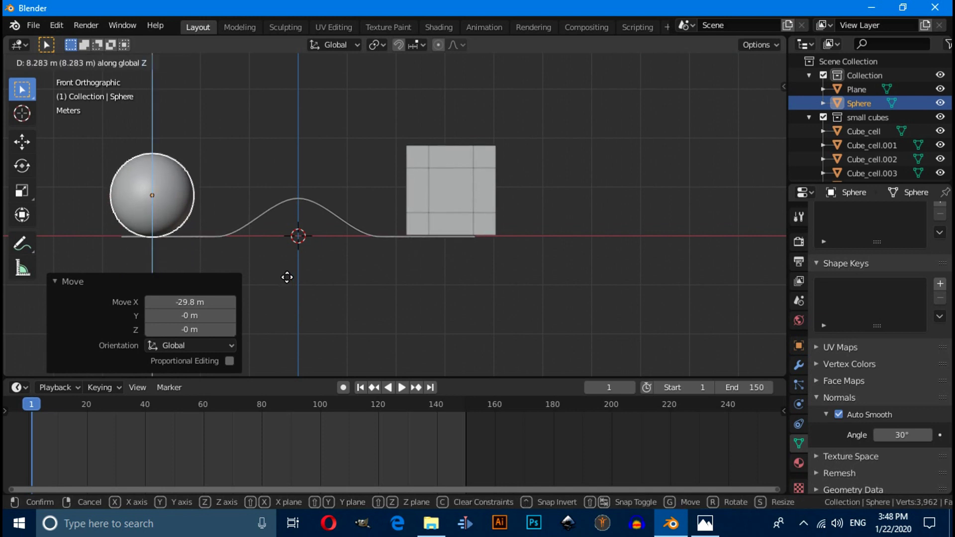
{"action": "left_click", "coordinate": [287, 276]}
{"action": "middle_click_drag", "start_coordinate": [287, 278], "coordinate": [327, 270], "text": "shift"}
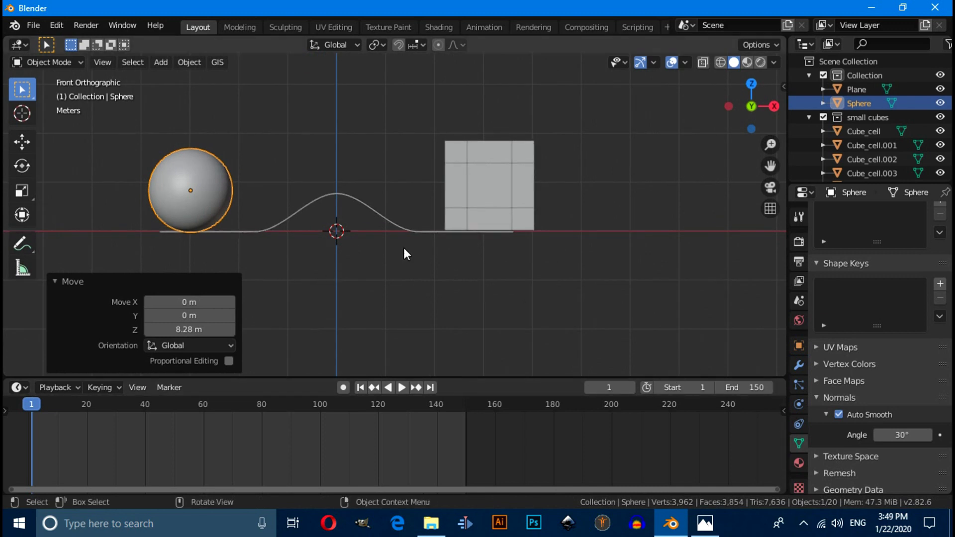
Keyframe the sphere's Location at frame 1 and again at frame 100 with the sphere moved about 61 m along X into the cube
{"action": "key", "text": "i"}
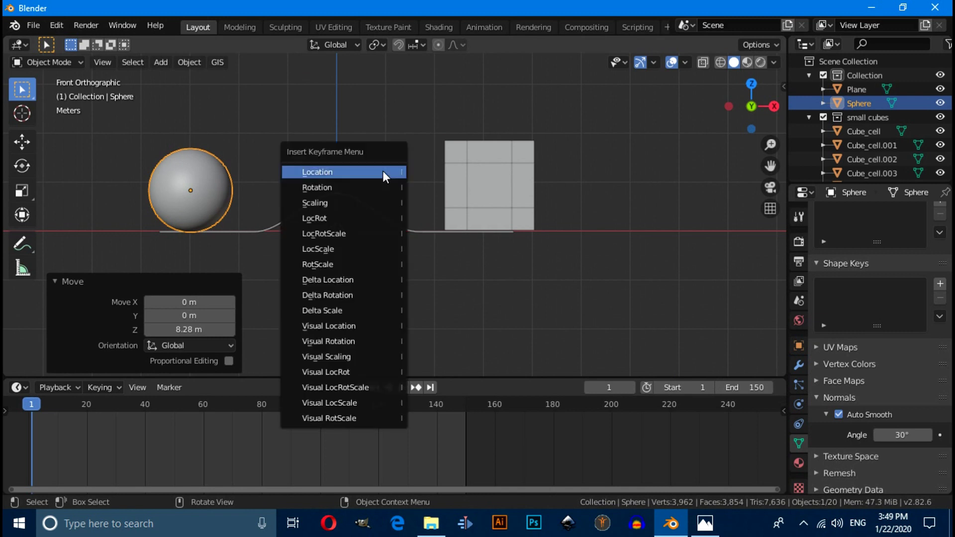
{"action": "left_click", "coordinate": [326, 173]}
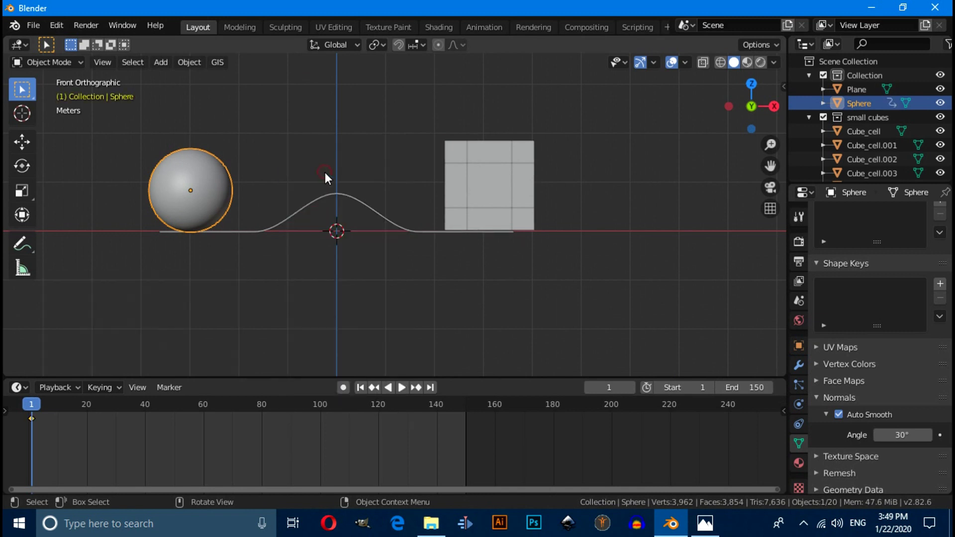
{"action": "double_click", "coordinate": [604, 387]}
{"action": "type", "text": "100"}
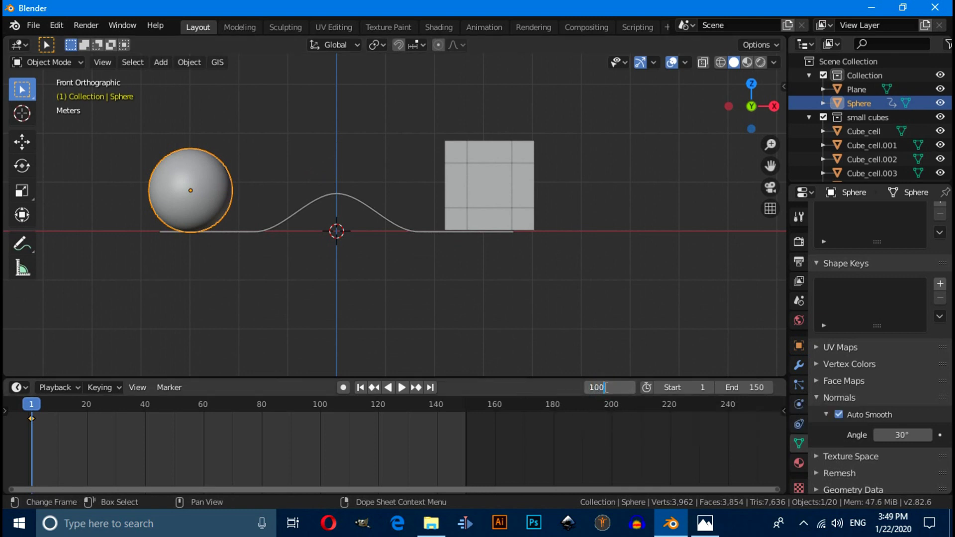
{"action": "key", "text": "Return"}
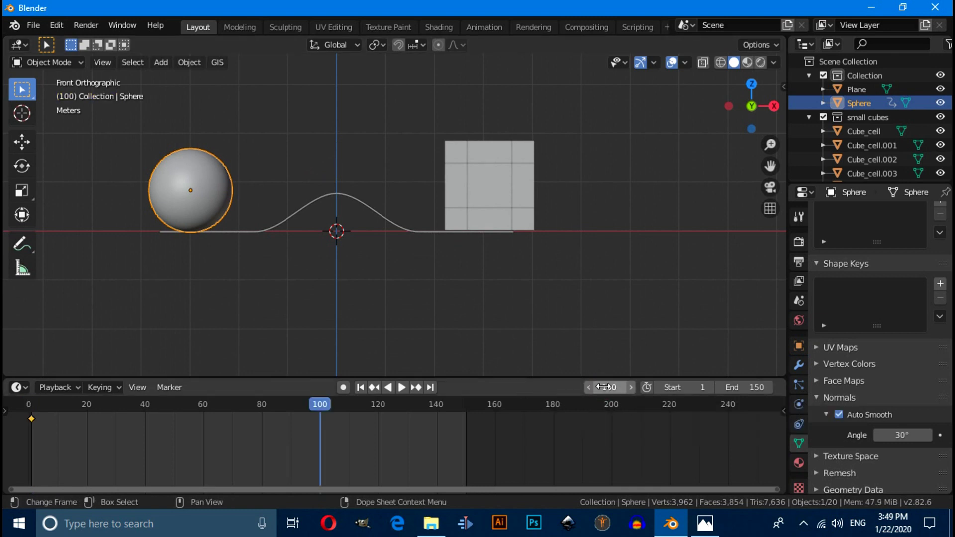
{"action": "key", "text": "g"}
{"action": "key", "text": "x"}
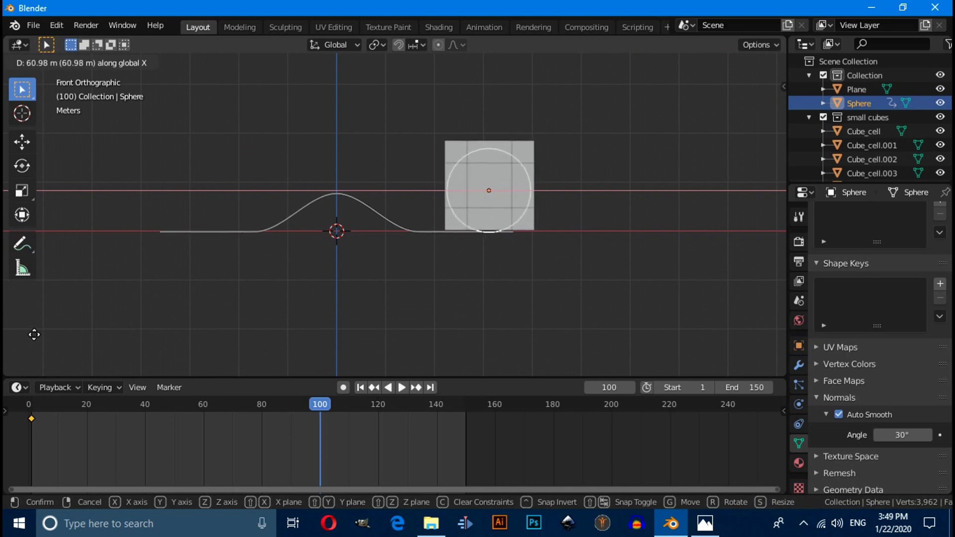
{"action": "left_click", "coordinate": [33, 335]}
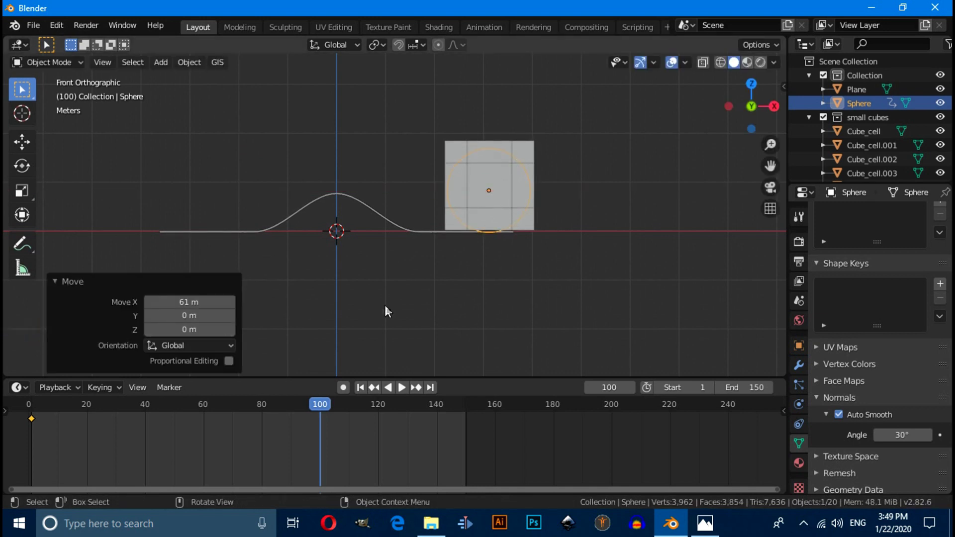
{"action": "key", "text": "i"}
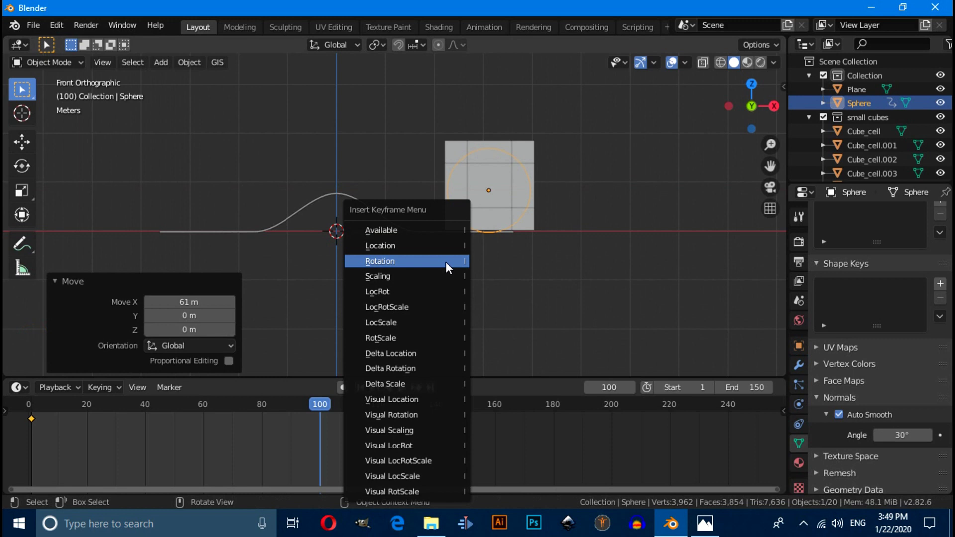
{"action": "left_click", "coordinate": [422, 245]}
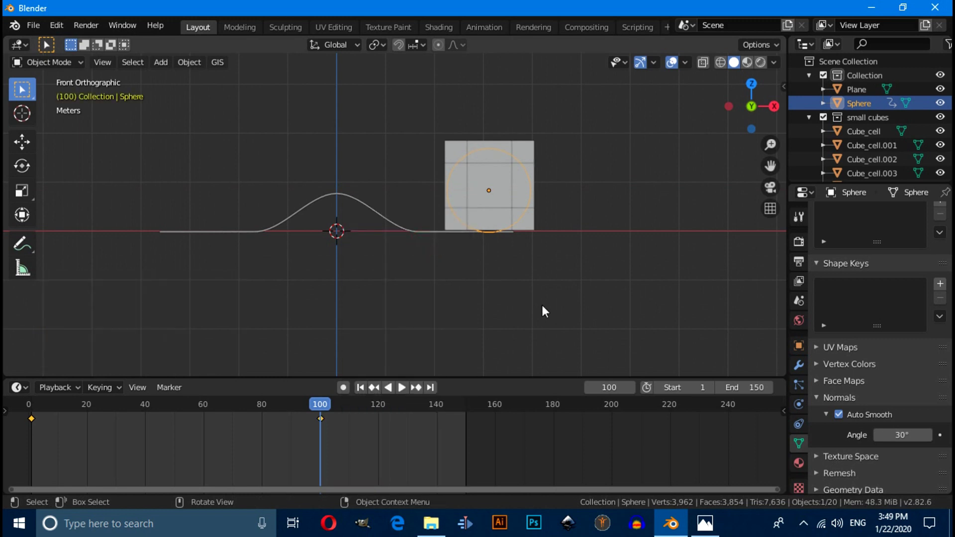
Scale the sphere's mesh down by a factor of about 0.83 in Edit Mode and return to Object Mode
{"action": "key", "text": "Tab"}
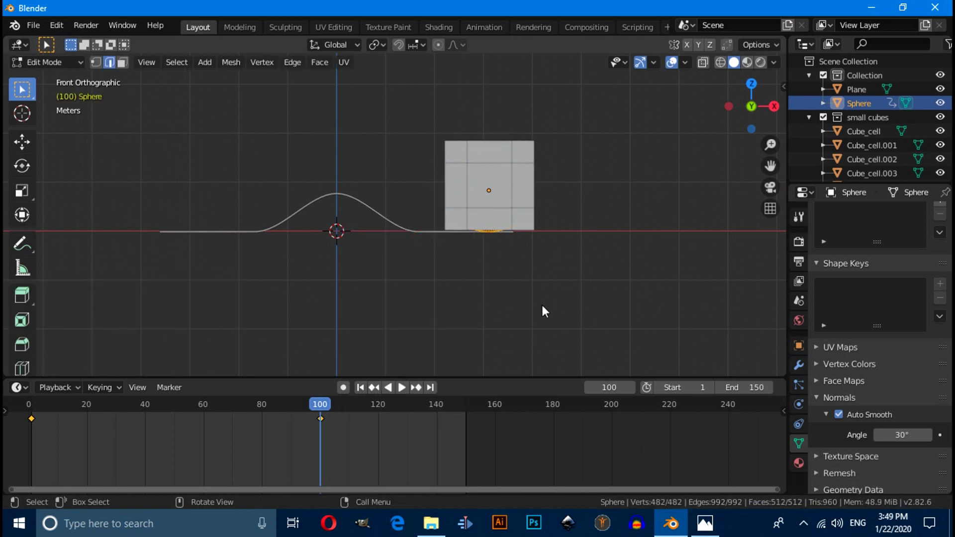
{"action": "key", "text": "s"}
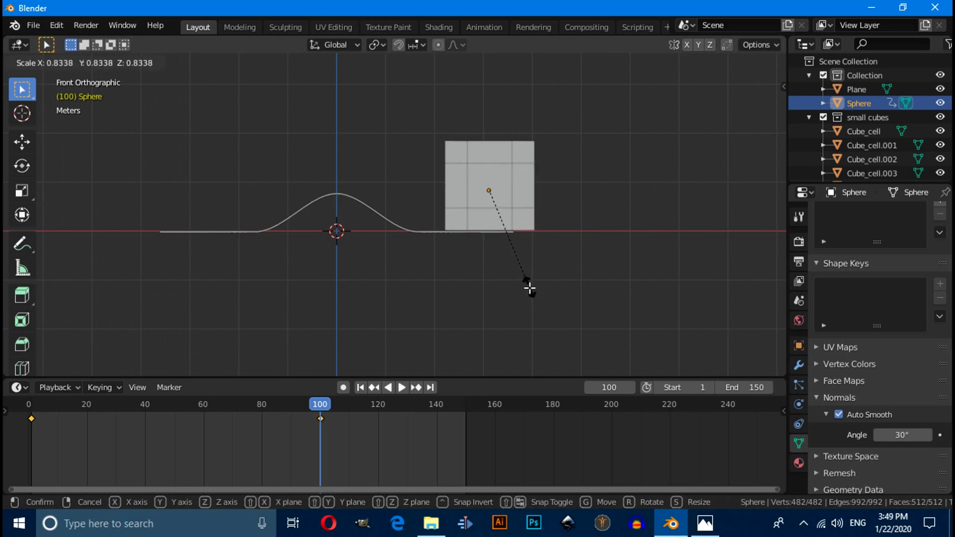
{"action": "left_click", "coordinate": [529, 287]}
{"action": "key", "text": "Tab"}
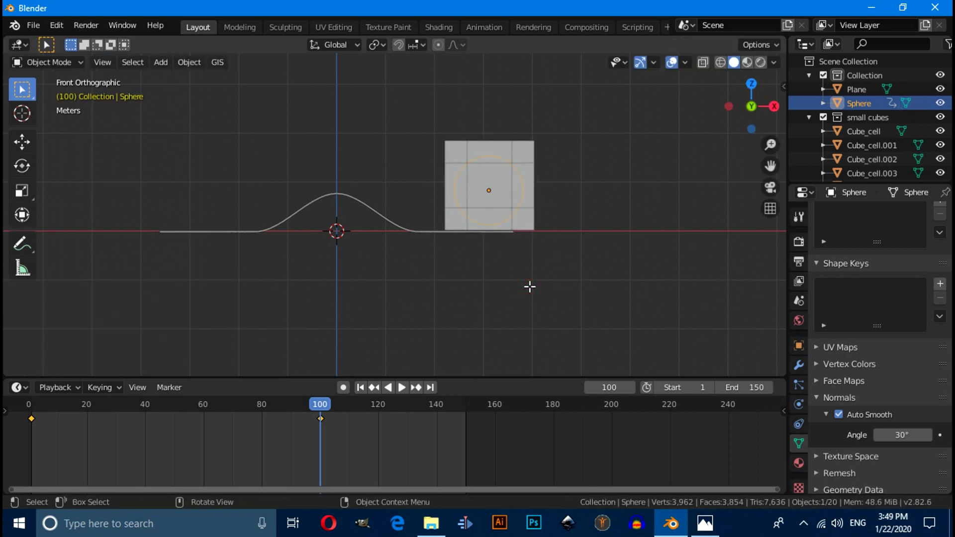
{"action": "key", "text": "g"}
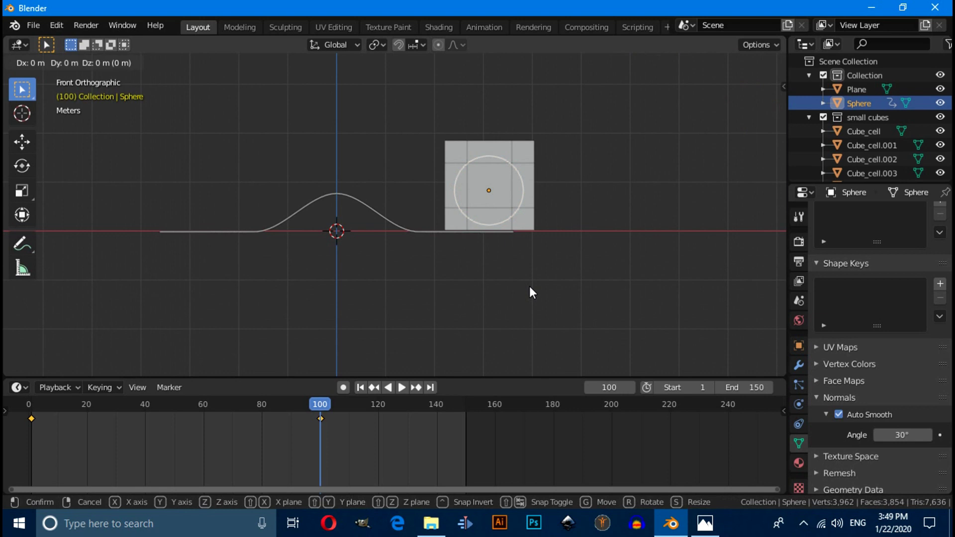
{"action": "key", "text": "x"}
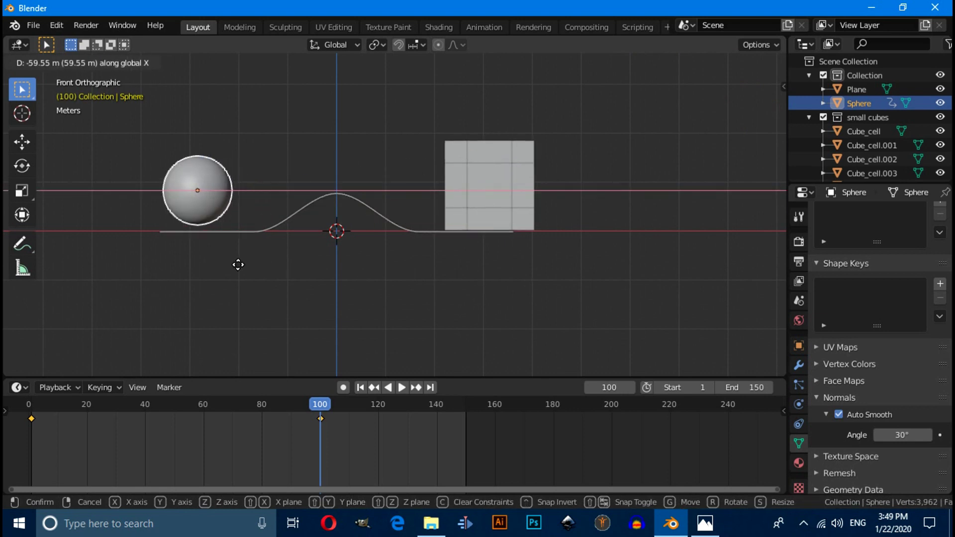
{"action": "right_click", "coordinate": [238, 265]}
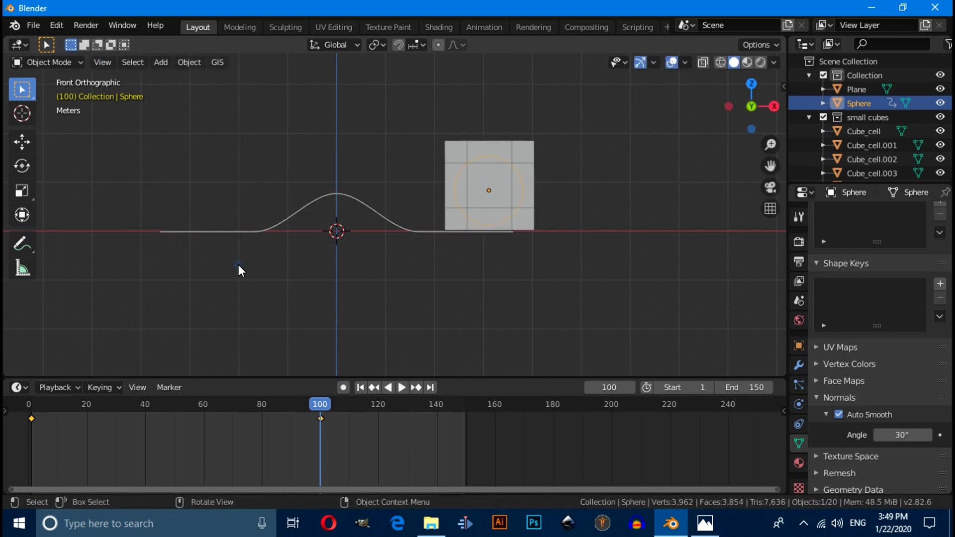
Play back the animation to check the sphere's travel towards the cube and return to frame 1
{"action": "left_click", "coordinate": [368, 387]}
{"action": "key", "text": "space"}
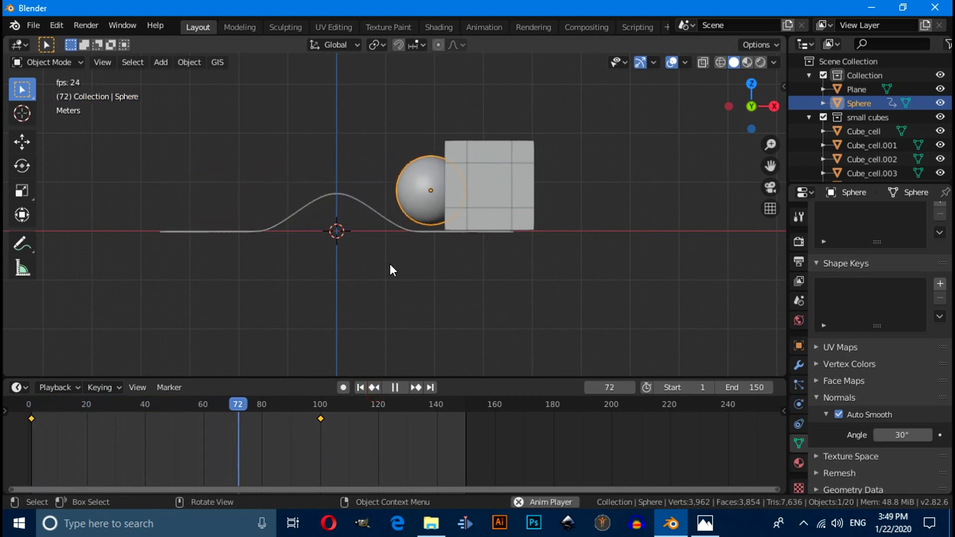
{"action": "key", "text": "space"}
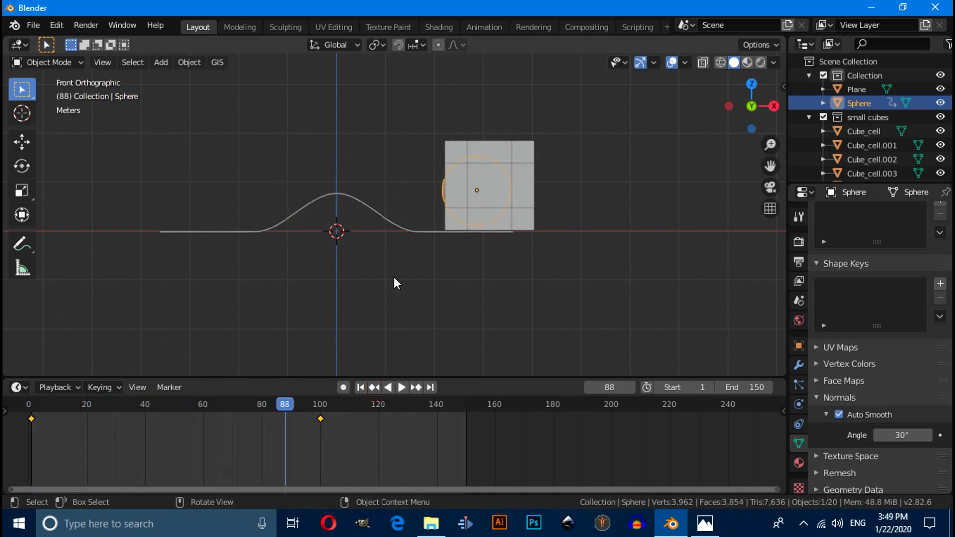
{"action": "left_click", "coordinate": [360, 386]}
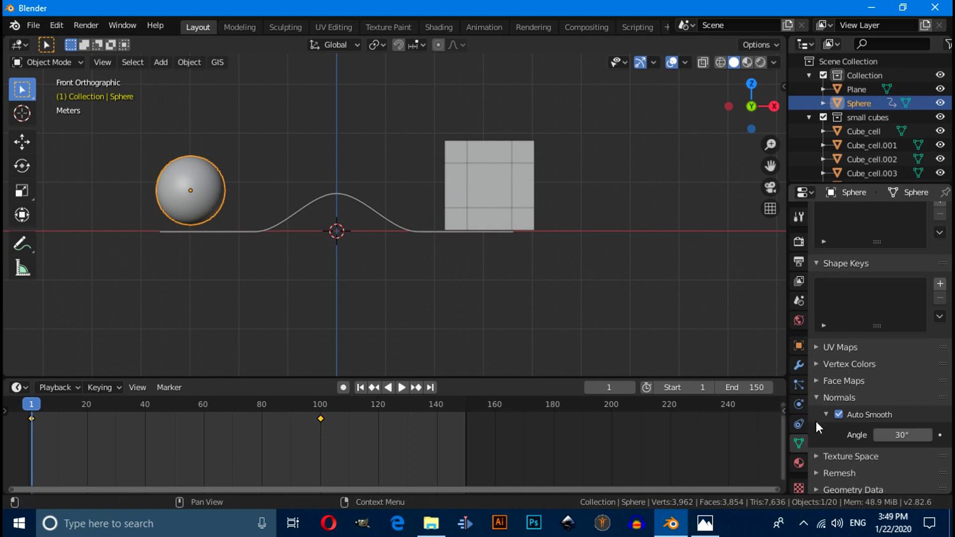
Add an active rigid body to the sphere with Dynamic off and Animated on, and keyframe the Animated property at frame 1
{"action": "left_click", "coordinate": [801, 407]}
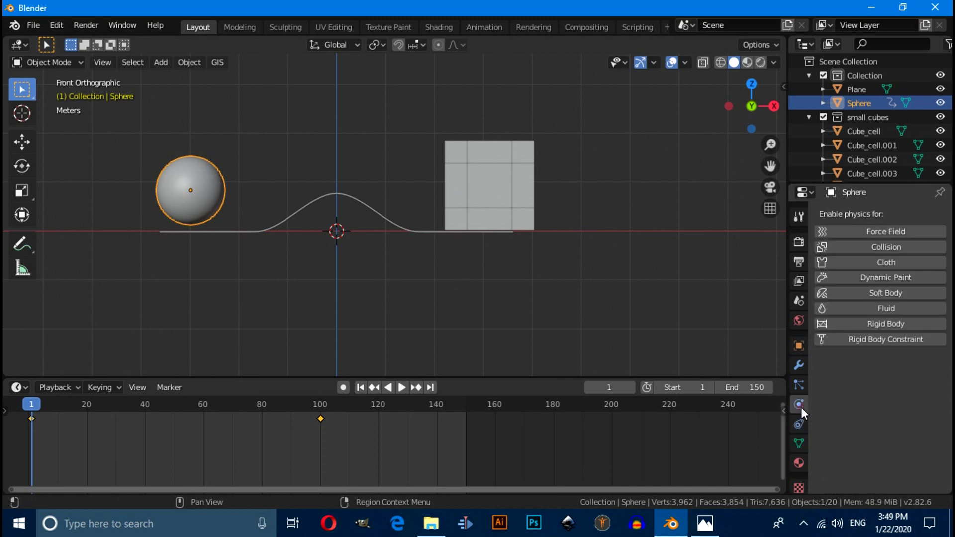
{"action": "left_click", "coordinate": [850, 322]}
{"action": "scroll", "coordinate": [842, 398], "scroll_direction": "down", "scroll_amount": 2}
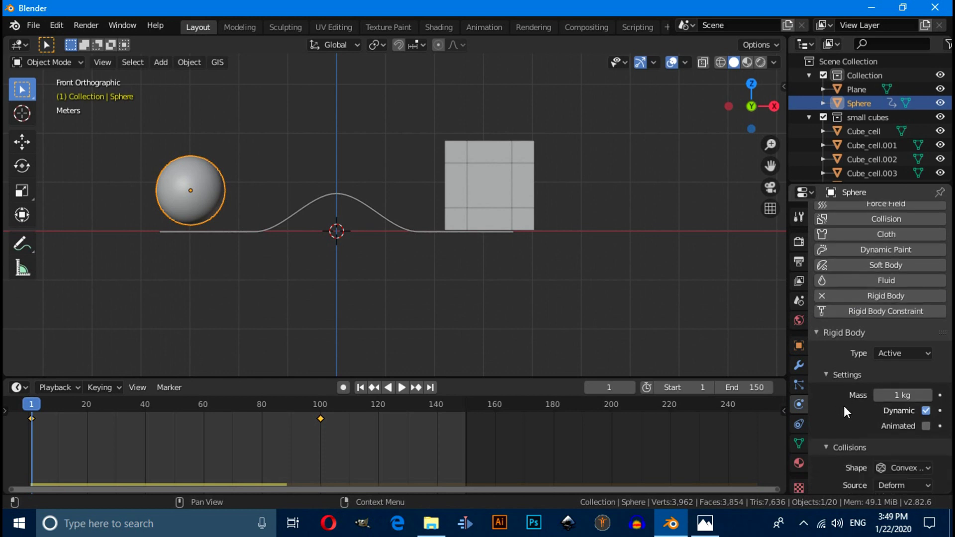
{"action": "left_click", "coordinate": [926, 411]}
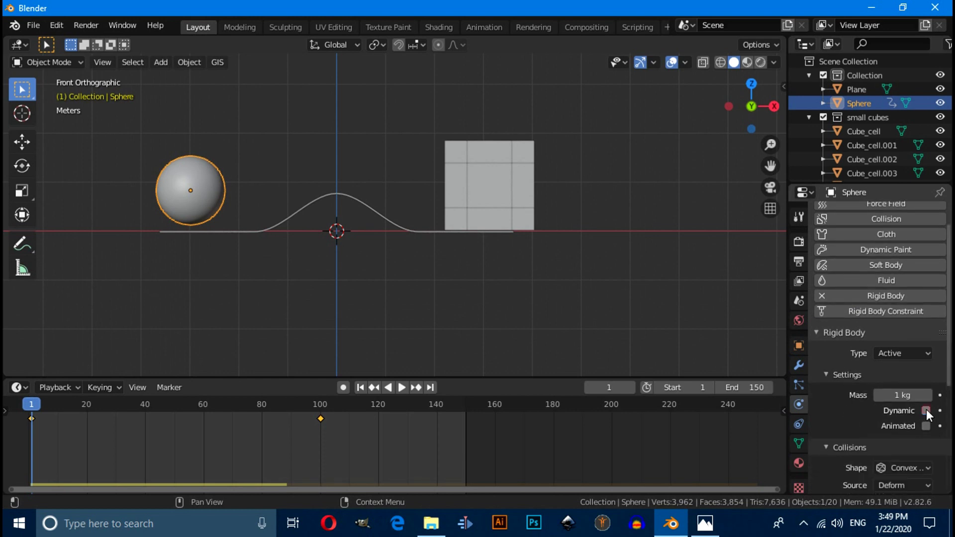
{"action": "left_click", "coordinate": [925, 425]}
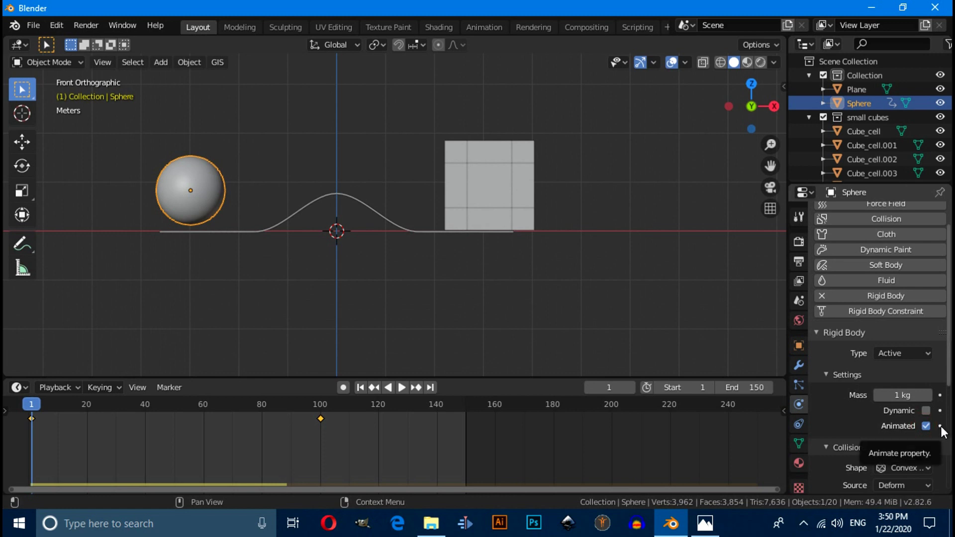
{"action": "left_click", "coordinate": [941, 426]}
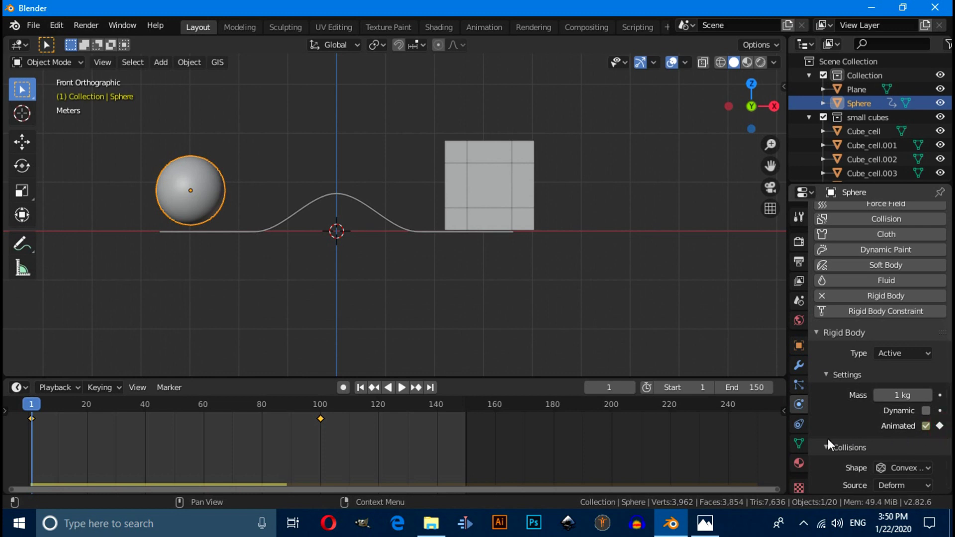
Keyframe the sphere's rigid body Animated property at frame 100
{"action": "left_click", "coordinate": [626, 391]}
{"action": "type", "text": "100"}
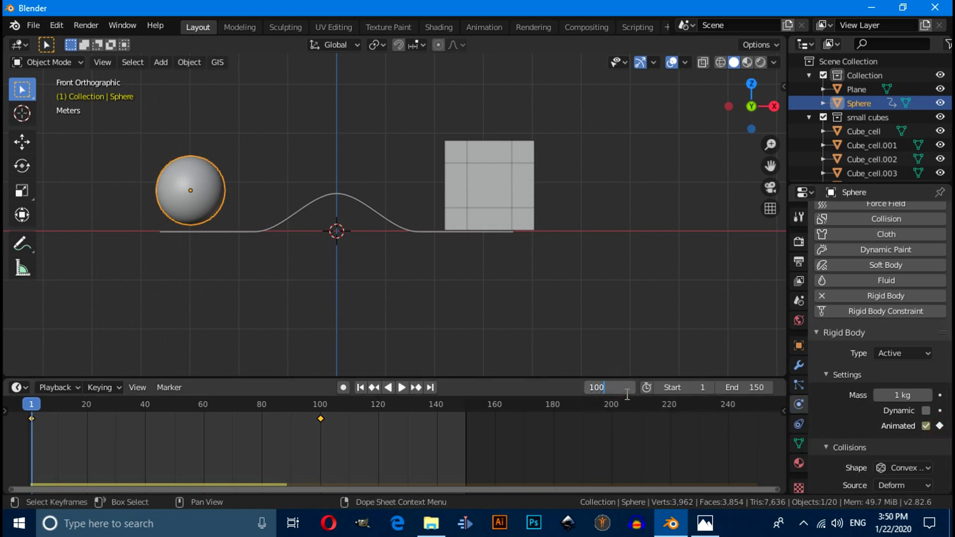
{"action": "key", "text": "Return"}
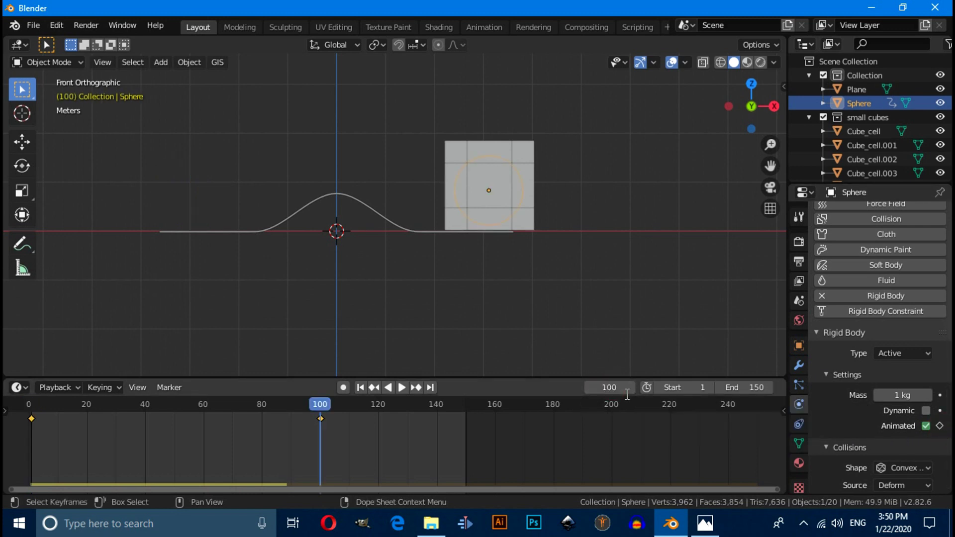
{"action": "left_click", "coordinate": [940, 426]}
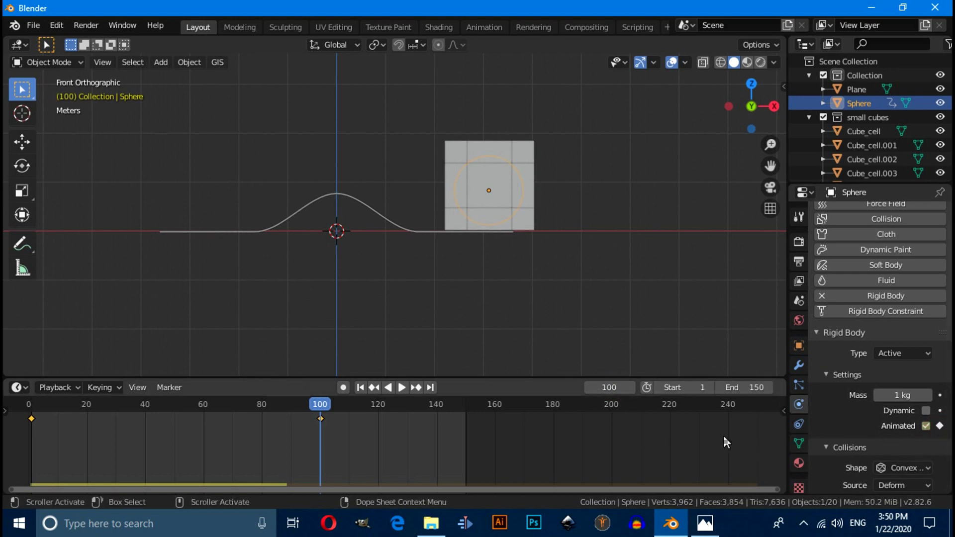
Play back the simulation from frame 1 to check the sphere's collision with the cube blocks, and return to frame 1
{"action": "left_click", "coordinate": [360, 387]}
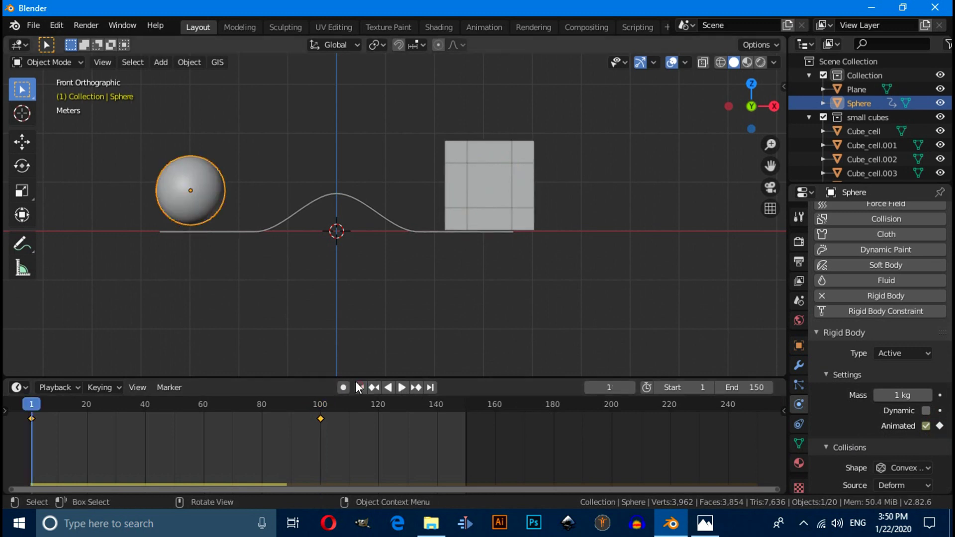
{"action": "key", "text": "space"}
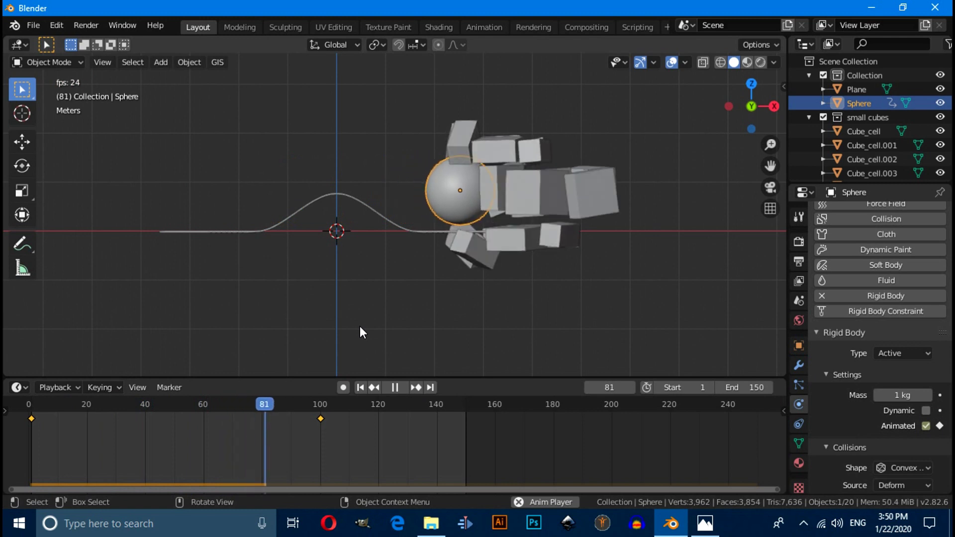
{"action": "middle_click_drag", "start_coordinate": [384, 301], "coordinate": [422, 321]}
{"action": "left_click", "coordinate": [357, 387]}
{"action": "key", "text": "space"}
{"action": "left_click", "coordinate": [356, 386]}
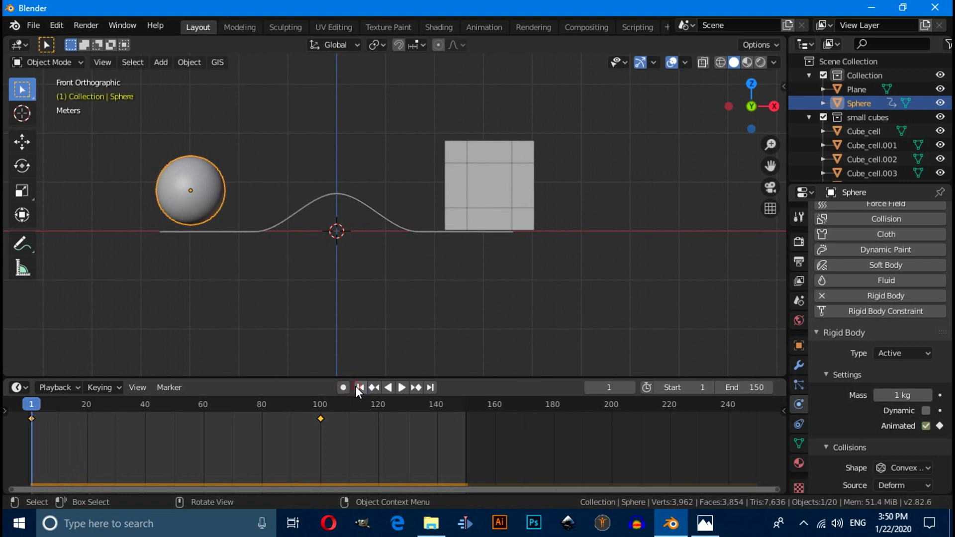
With Affect Only Origins enabled, move the sphere's origin down about 7.19 m along Z to its base, and turn the option off
{"action": "left_click", "coordinate": [777, 45]}
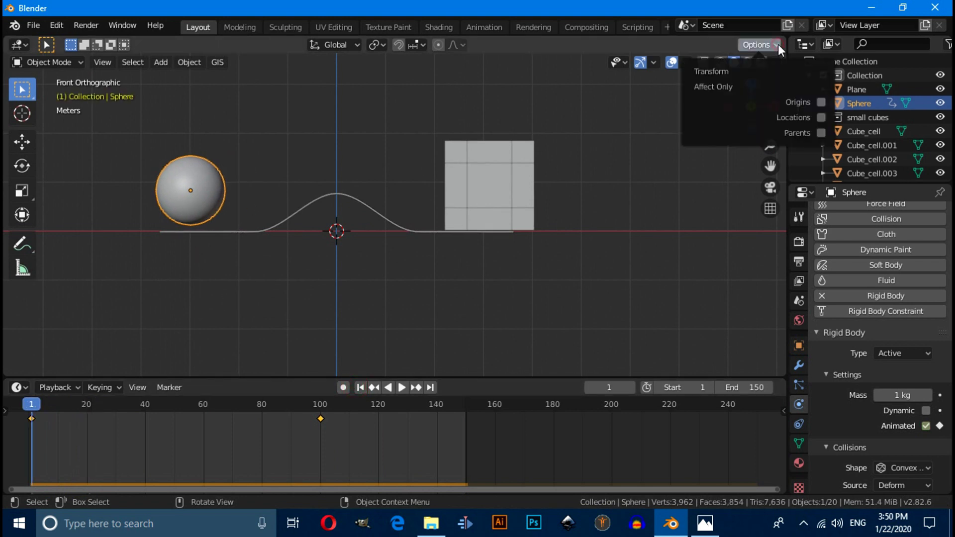
{"action": "left_click", "coordinate": [822, 102]}
{"action": "left_click", "coordinate": [28, 138]}
{"action": "scroll", "coordinate": [96, 224], "scroll_direction": "up", "scroll_amount": 3}
{"action": "middle_click_drag", "start_coordinate": [96, 224], "coordinate": [422, 255], "text": "shift"}
{"action": "left_click_drag", "start_coordinate": [364, 149], "coordinate": [362, 212]}
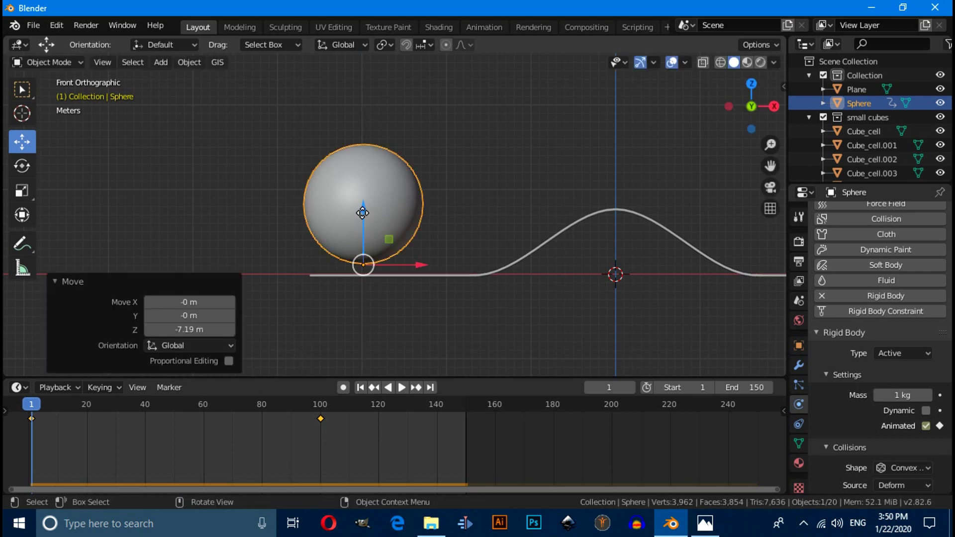
{"action": "left_click", "coordinate": [776, 46]}
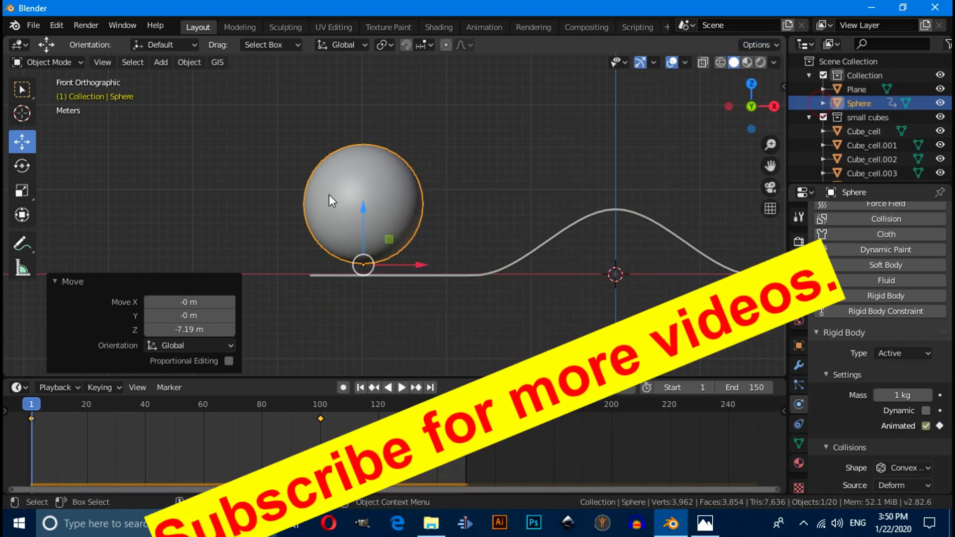
Add a Shrinkwrap object constraint to the sphere with the humped track, Plane, as its target
{"action": "scroll", "coordinate": [328, 195], "scroll_direction": "down", "scroll_amount": 2}
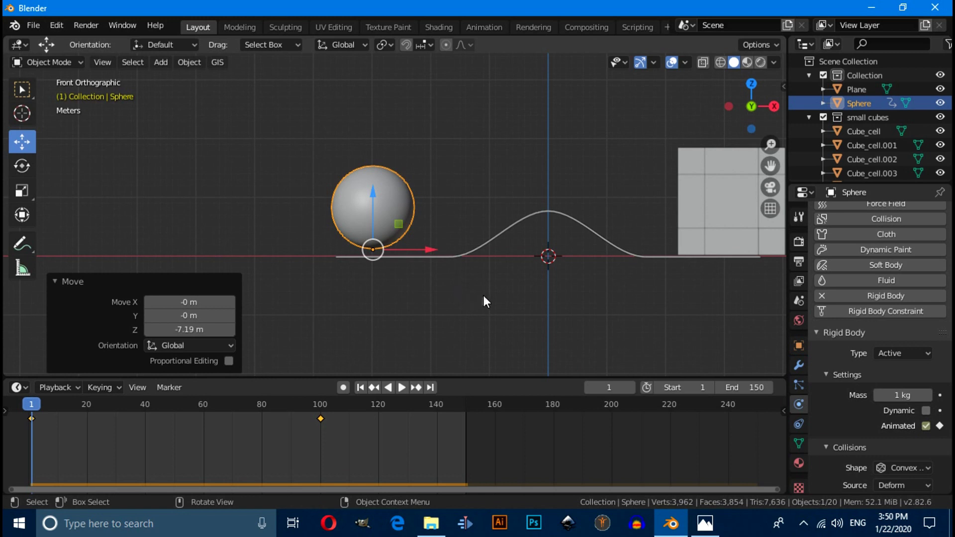
{"action": "middle_click_drag", "start_coordinate": [523, 297], "coordinate": [385, 276], "text": "shift"}
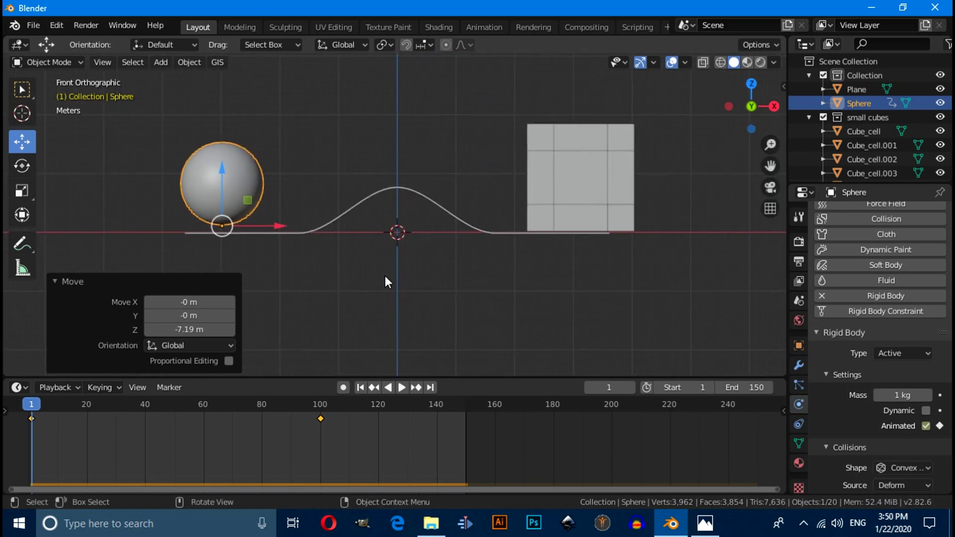
{"action": "left_click", "coordinate": [797, 429]}
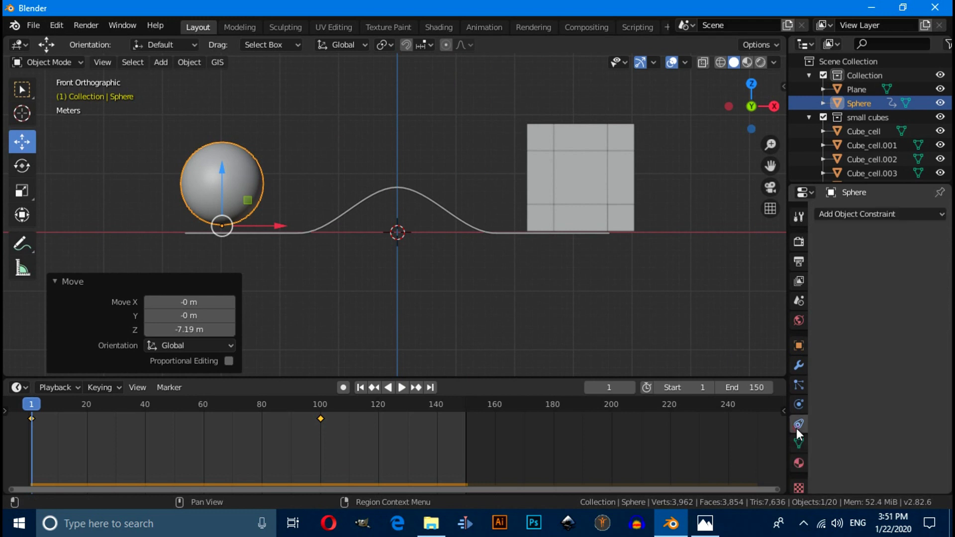
{"action": "left_click", "coordinate": [856, 217]}
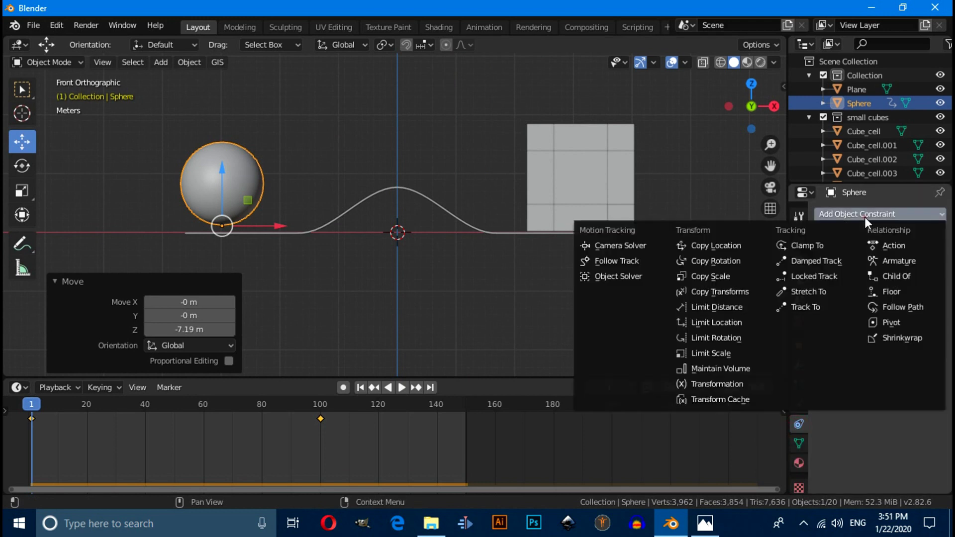
{"action": "left_click", "coordinate": [907, 343]}
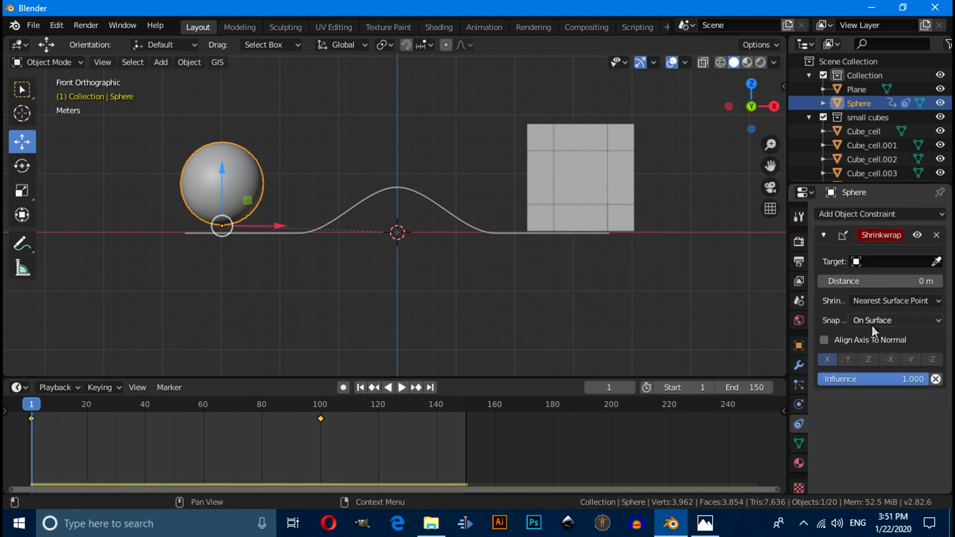
{"action": "left_click", "coordinate": [870, 262]}
{"action": "scroll", "coordinate": [852, 382], "scroll_direction": "down", "scroll_amount": 12}
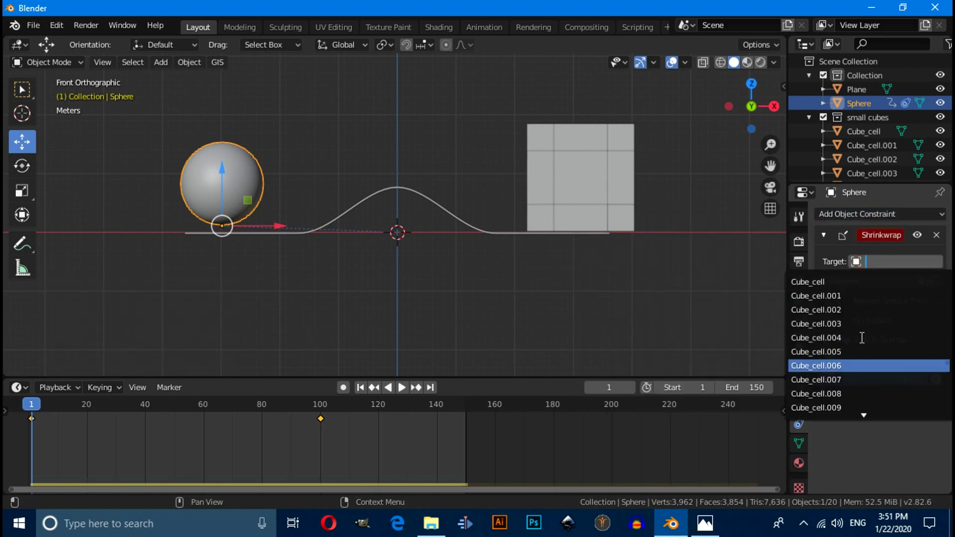
{"action": "scroll", "coordinate": [853, 381], "scroll_direction": "down", "scroll_amount": 6}
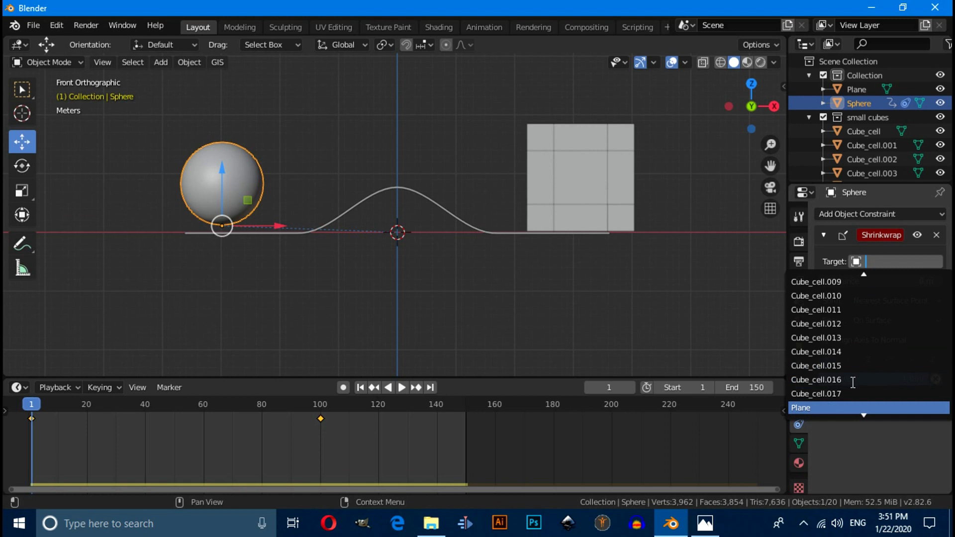
{"action": "left_click", "coordinate": [833, 409]}
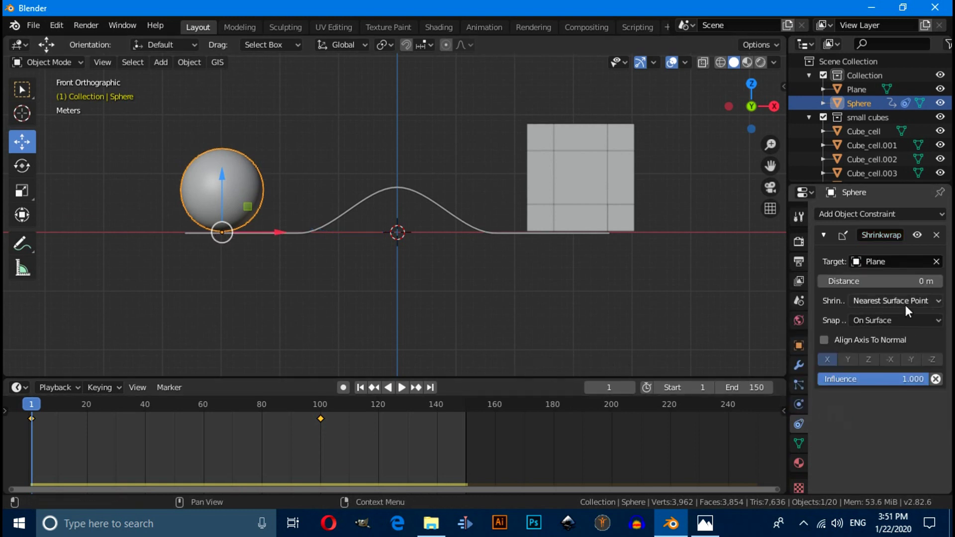
Set the sphere's Shrinkwrap type to Project and its projection axis to -Z
{"action": "left_click", "coordinate": [875, 300]}
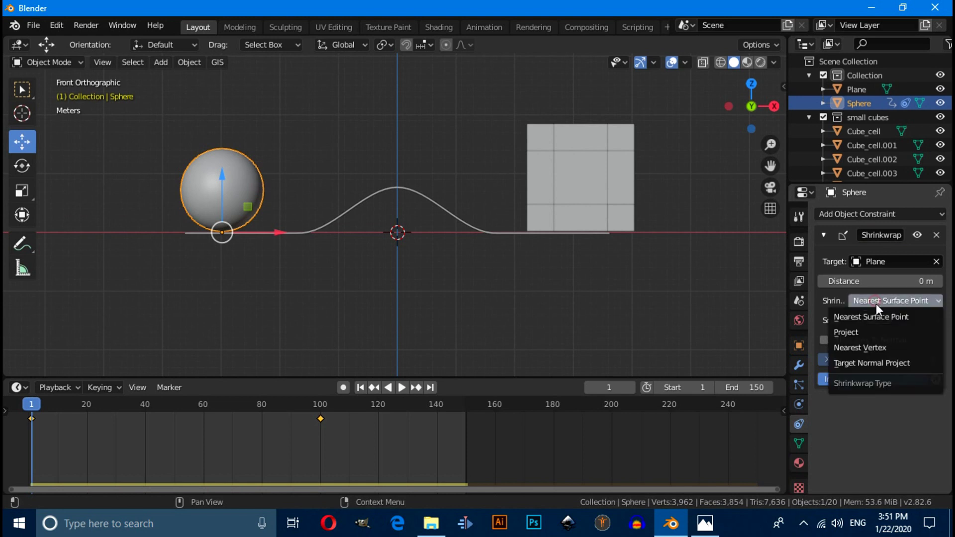
{"action": "left_click", "coordinate": [857, 336]}
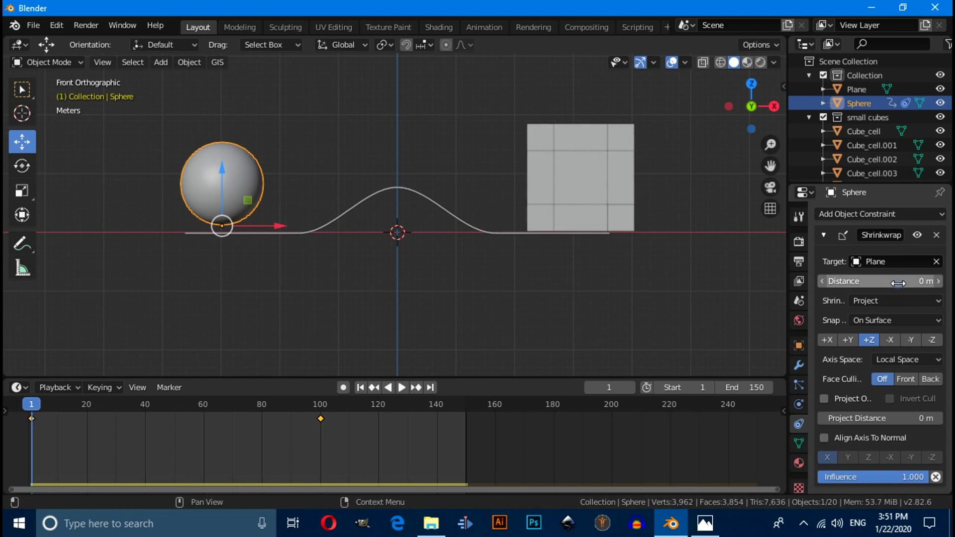
{"action": "key", "text": "space"}
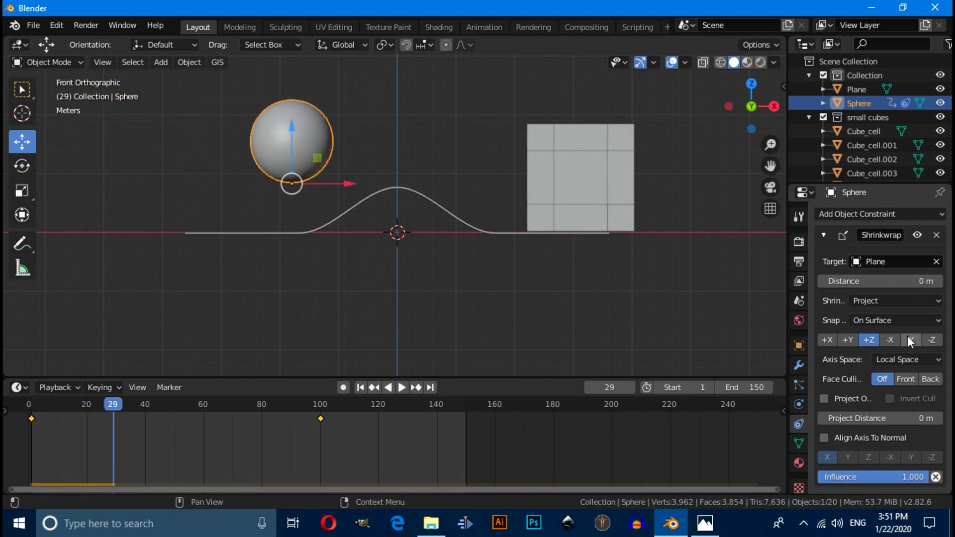
{"action": "left_click", "coordinate": [932, 340]}
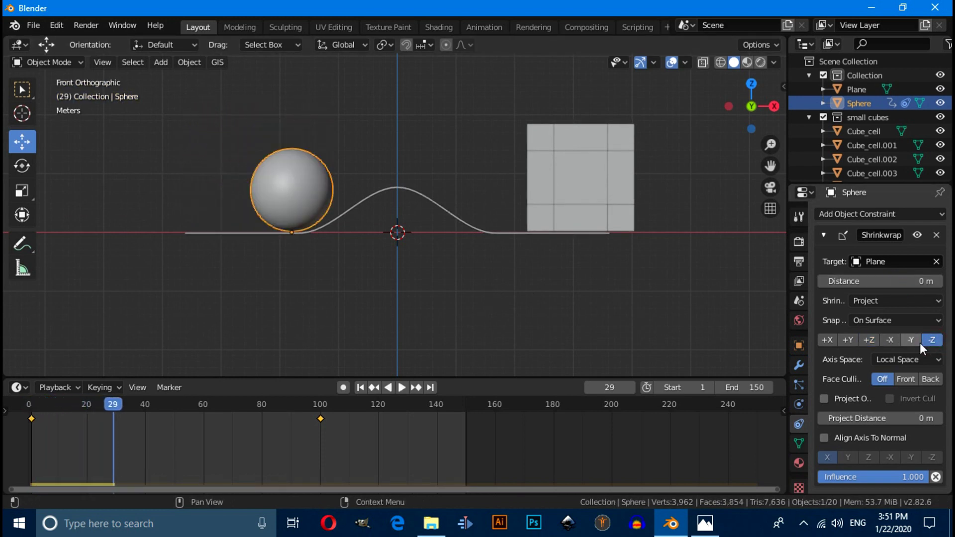
Play back the animation to check how the sphere follows the track into the cube, and return to frame 1
{"action": "key", "text": "space"}
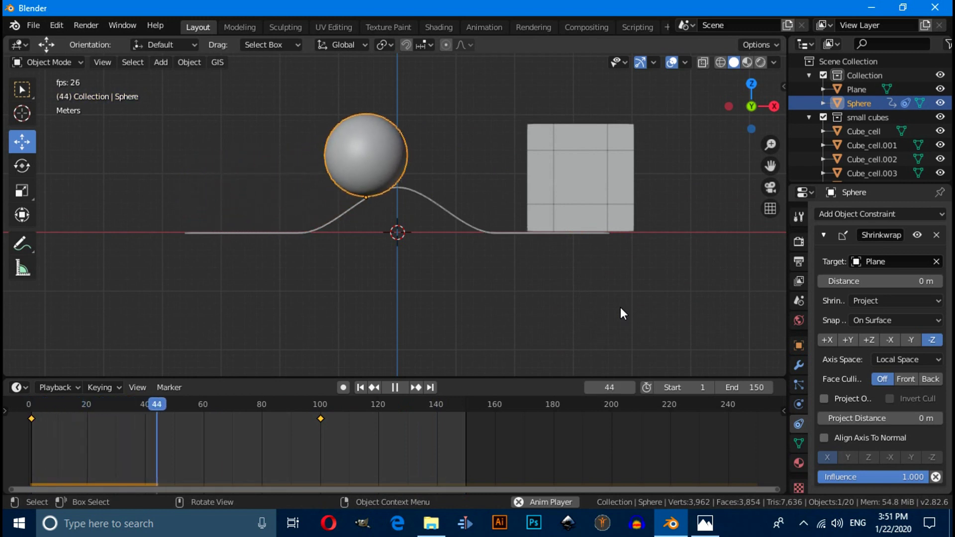
{"action": "key", "text": "space"}
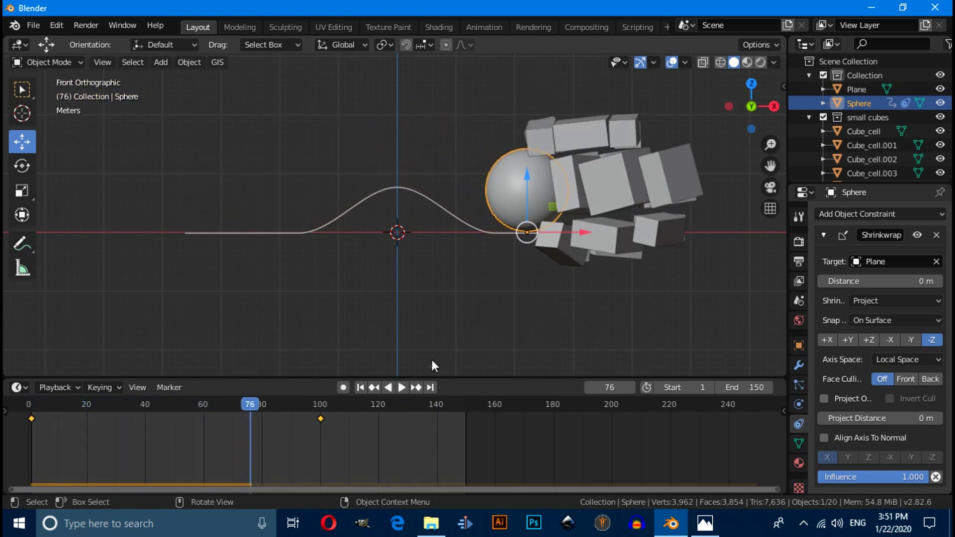
{"action": "left_click", "coordinate": [359, 385]}
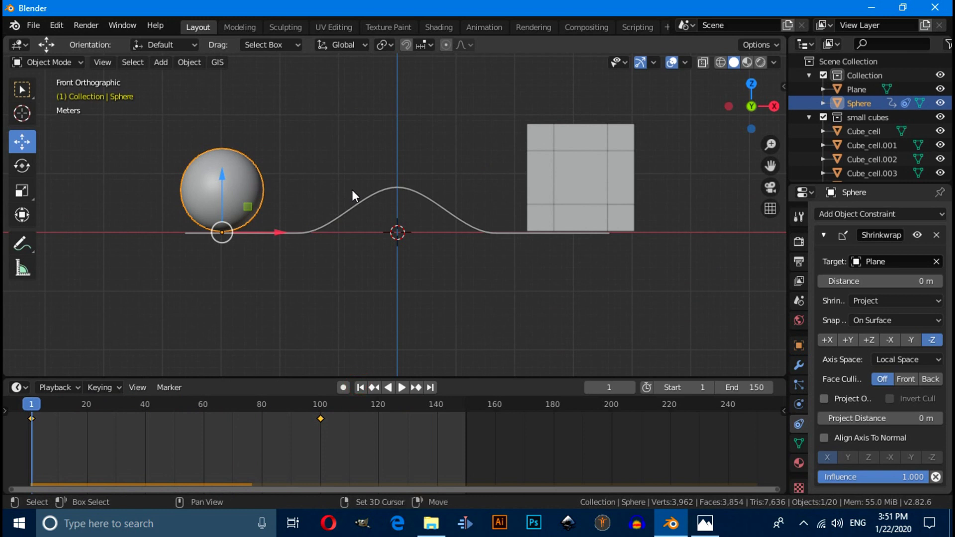
Add a ground plane at the world origin and scale its mesh by 50 in Edit Mode
{"action": "key", "text": "shift+a"}
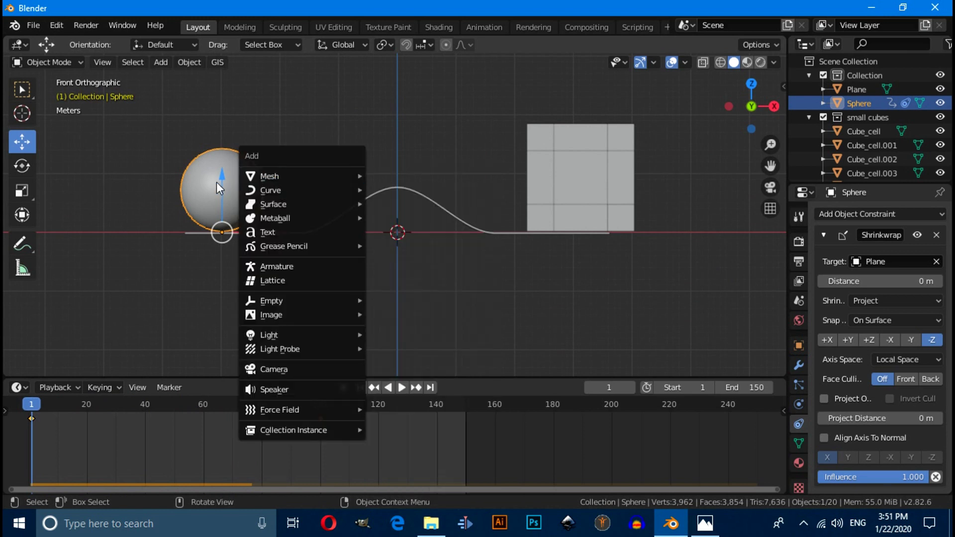
{"action": "mouse_move", "coordinate": [273, 176]}
{"action": "left_click", "coordinate": [401, 175]}
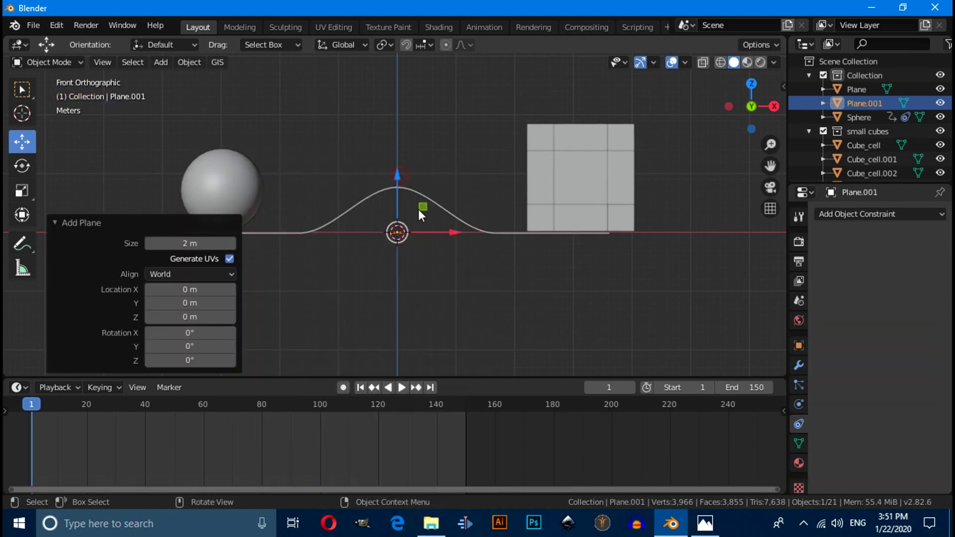
{"action": "middle_click_drag", "start_coordinate": [440, 241], "coordinate": [447, 301]}
{"action": "scroll", "coordinate": [431, 267], "scroll_direction": "down", "scroll_amount": 3}
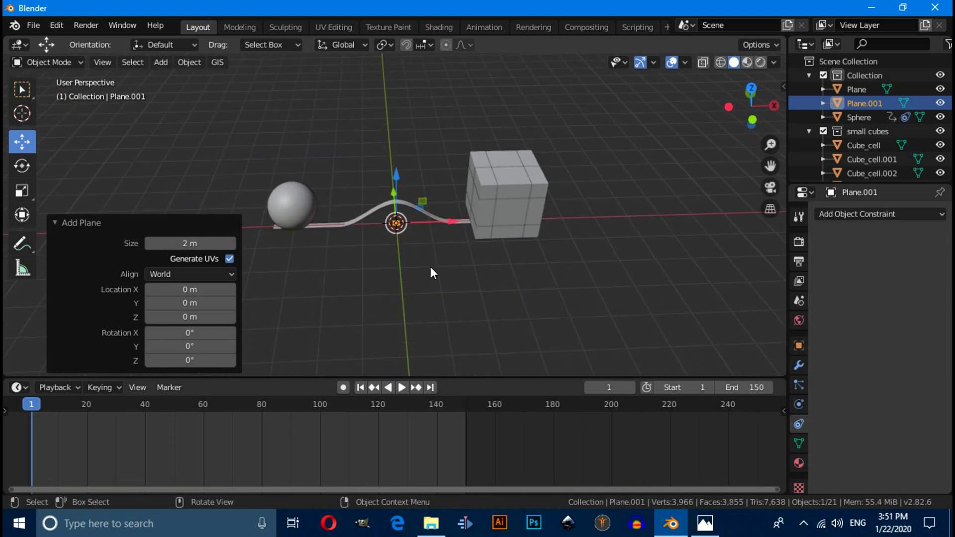
{"action": "scroll", "coordinate": [431, 267], "scroll_direction": "up", "scroll_amount": 1}
{"action": "key", "text": "Tab"}
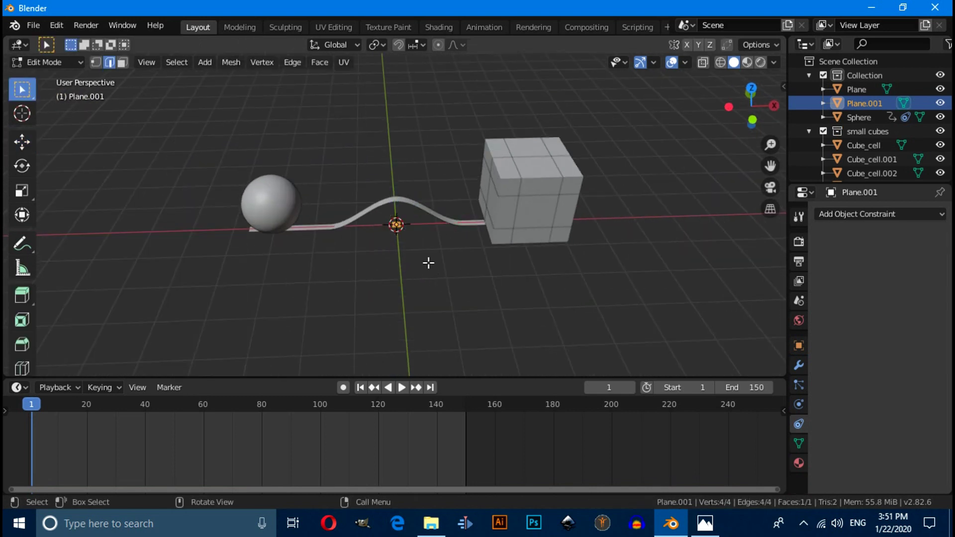
{"action": "scroll", "coordinate": [428, 262], "scroll_direction": "up", "scroll_amount": 2}
{"action": "scroll", "coordinate": [428, 262], "scroll_direction": "down", "scroll_amount": 1}
{"action": "key", "text": "s"}
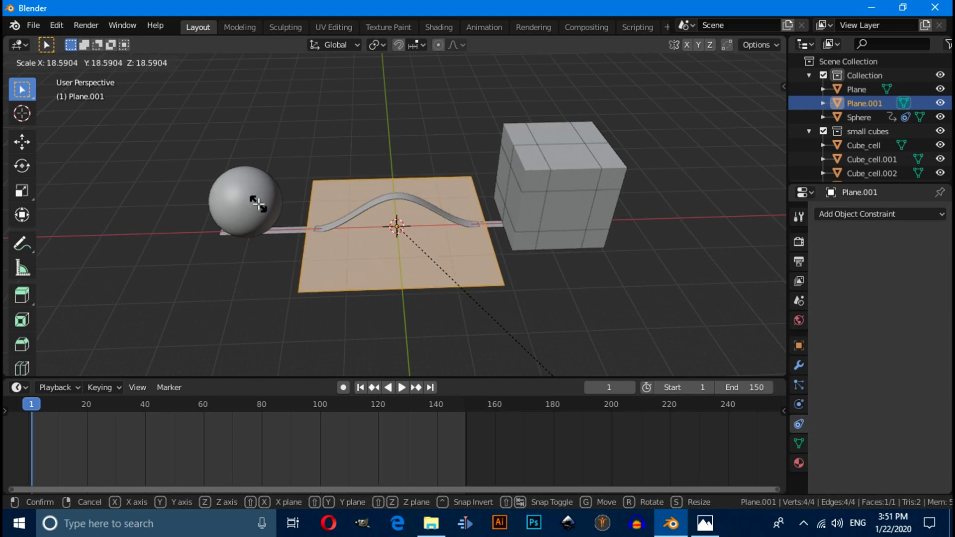
{"action": "type", "text": "50"}
{"action": "key", "text": "Return"}
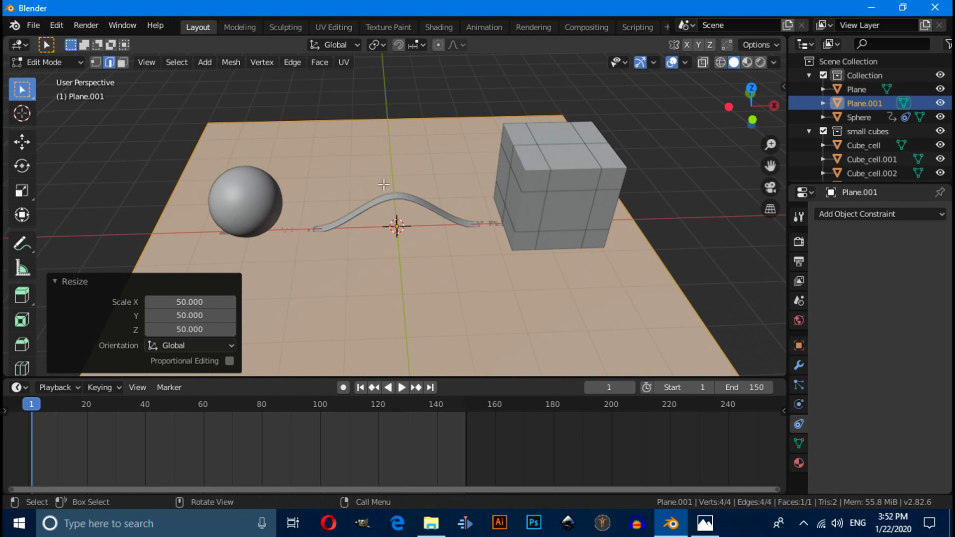
Stretch the ground plane's mesh along X by a factor of about 2.03 and return to Object Mode
{"action": "scroll", "coordinate": [403, 184], "scroll_direction": "down", "scroll_amount": 3}
{"action": "key", "text": "s"}
{"action": "key", "text": "x"}
{"action": "left_click", "coordinate": [458, 227]}
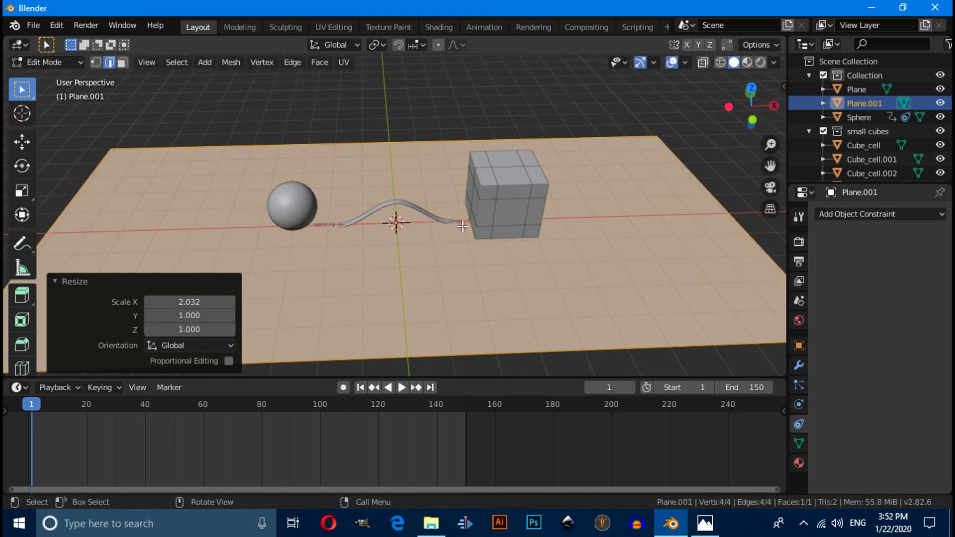
{"action": "left_click", "coordinate": [62, 78]}
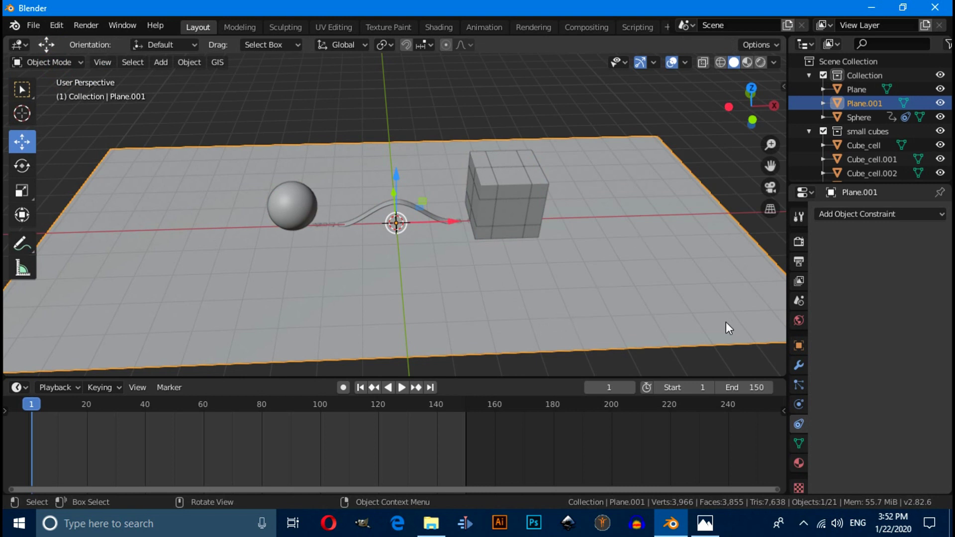
Add a rigid body to the ground plane and set its type to Passive
{"action": "left_click", "coordinate": [797, 405]}
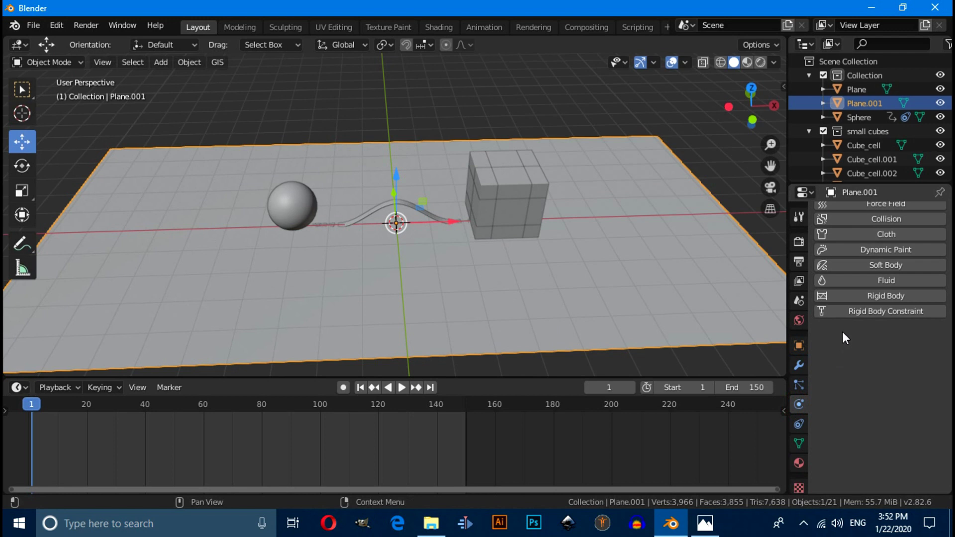
{"action": "scroll", "coordinate": [840, 339], "scroll_direction": "up", "scroll_amount": 2}
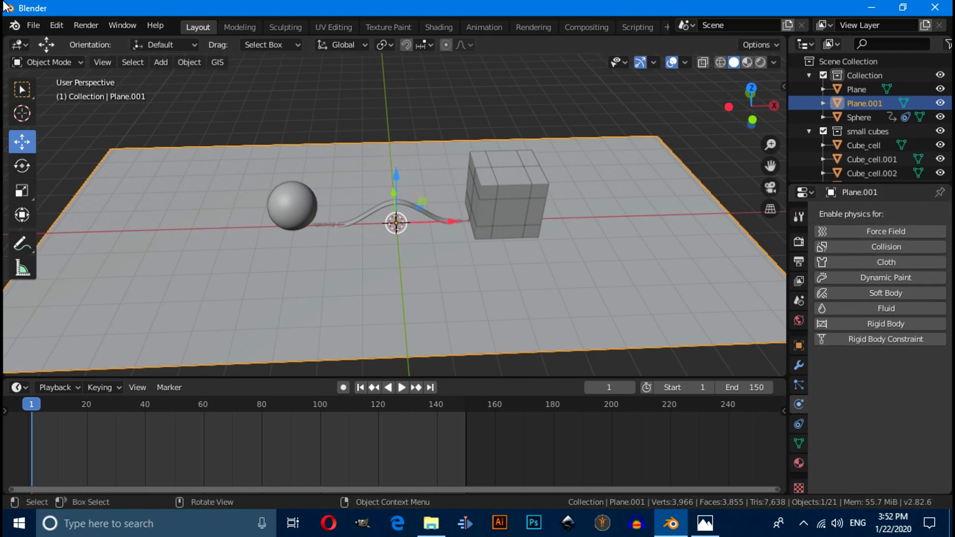
{"action": "left_click", "coordinate": [834, 328]}
{"action": "left_click", "coordinate": [888, 380]}
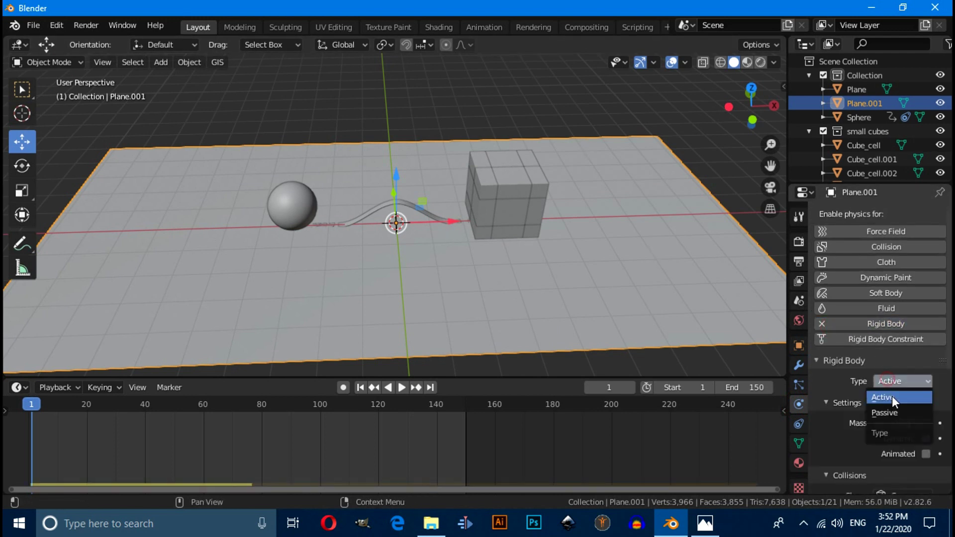
{"action": "left_click", "coordinate": [889, 414]}
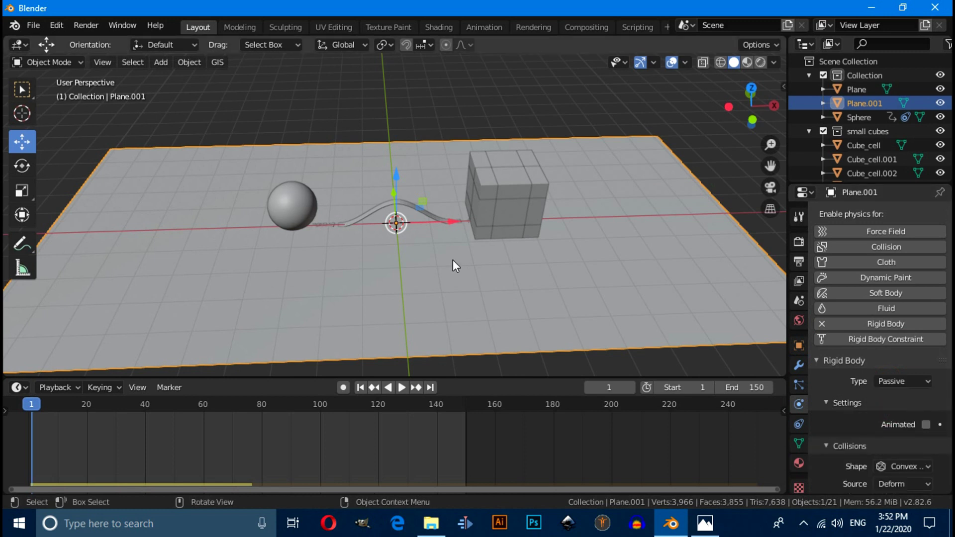
Play back the animation to check how the cube blocks behave on the ground plane
{"action": "key", "text": "space"}
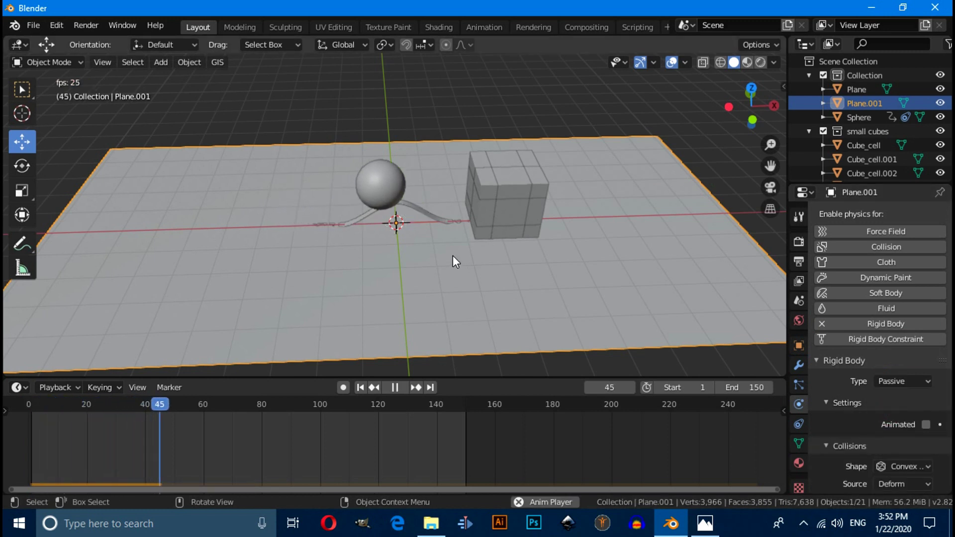